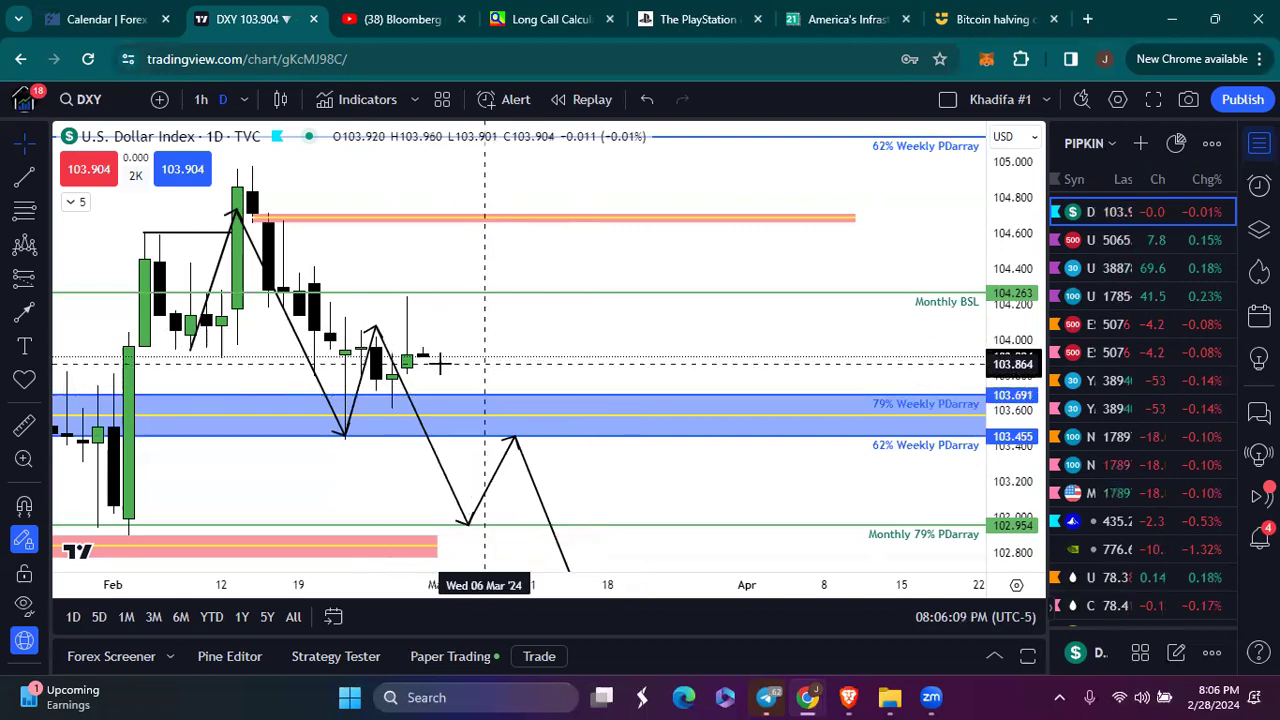
{"action": "left_click", "coordinate": [399, 386]}
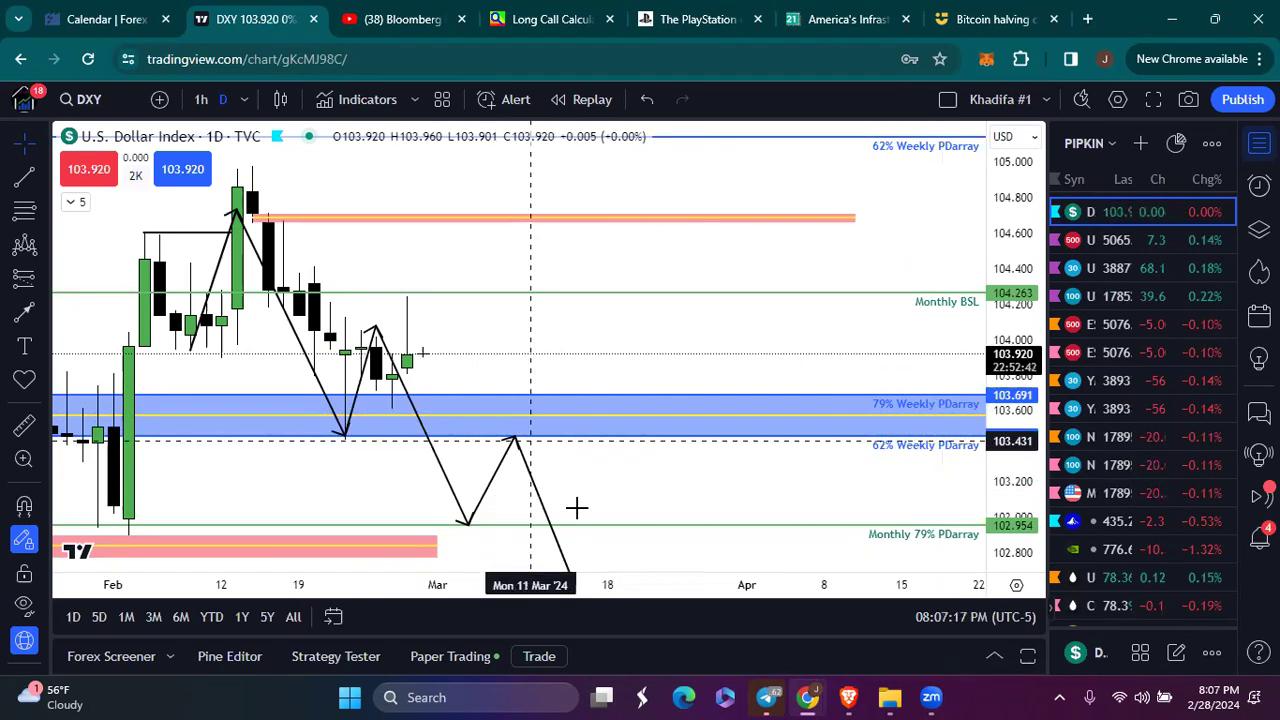
{"action": "scroll", "coordinate": [640, 452], "scroll_direction": "down", "scroll_amount": 3}
{"action": "scroll", "coordinate": [645, 452], "scroll_direction": "up", "scroll_amount": 4}
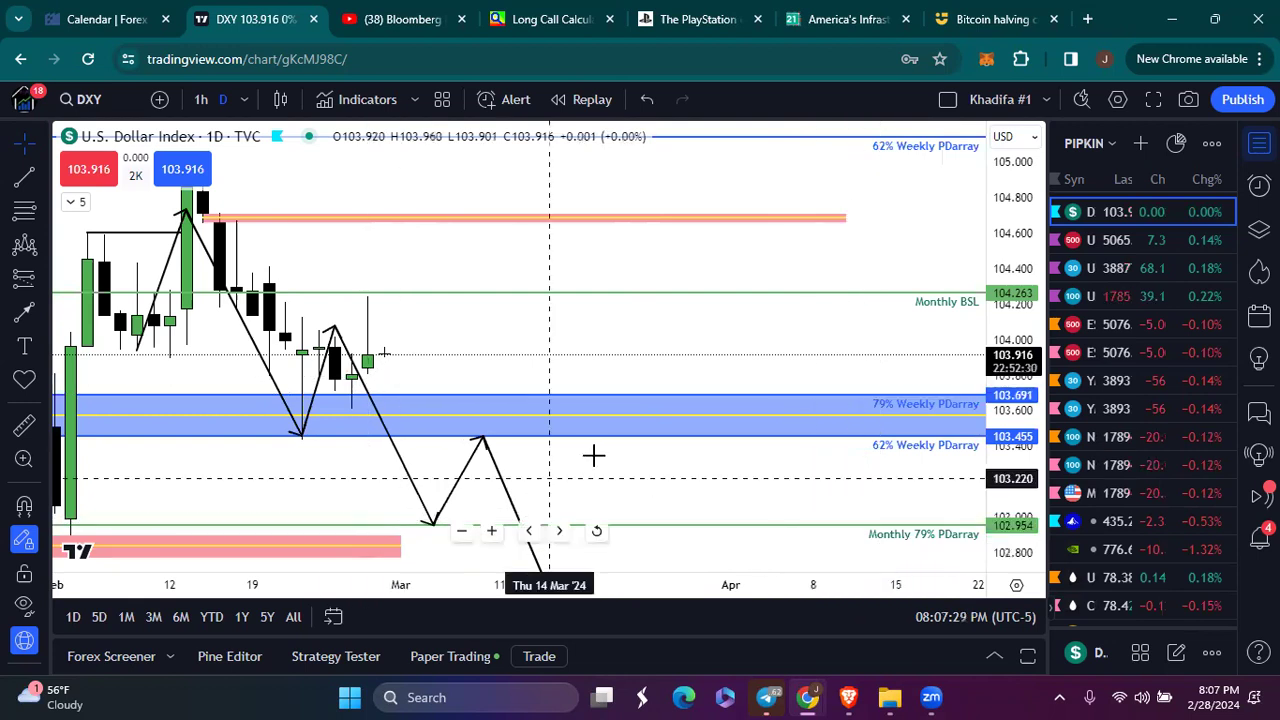
Pan DXY back into February and zoom out to show the projected path to 102.610
{"action": "left_click_drag", "start_coordinate": [376, 430], "coordinate": [534, 420]}
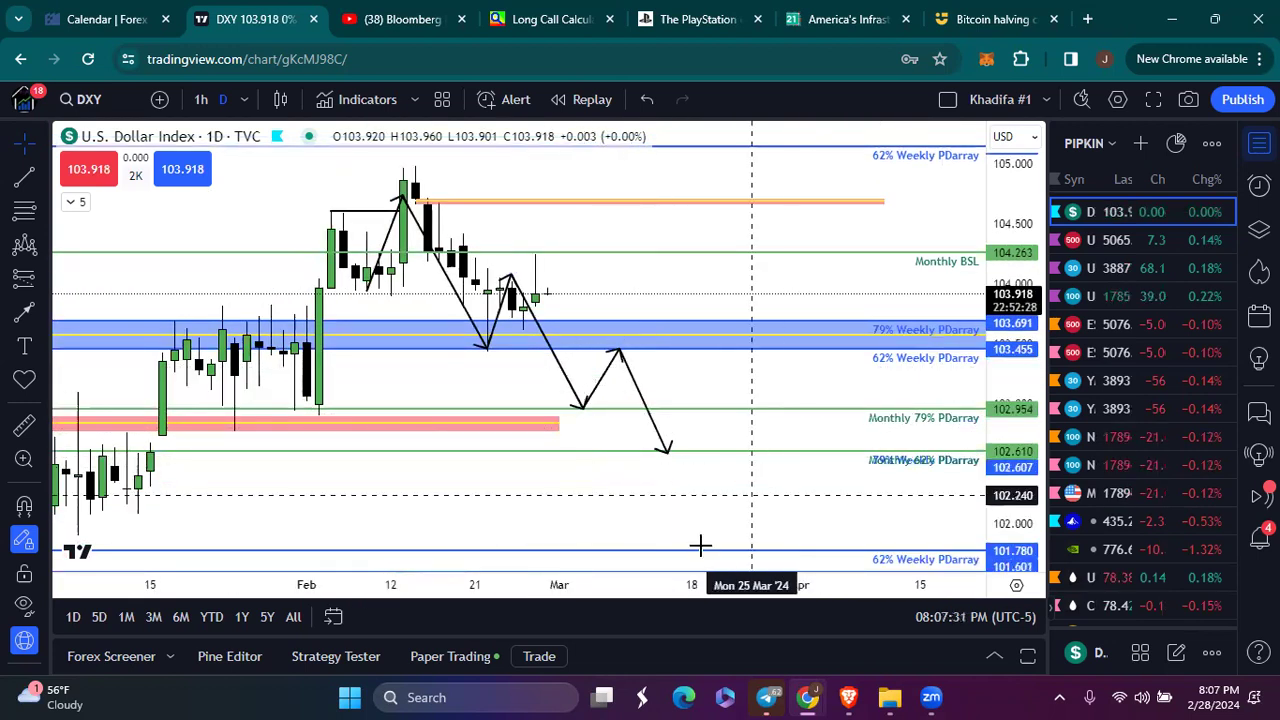
{"action": "scroll", "coordinate": [692, 530], "scroll_direction": "up", "scroll_amount": 1}
{"action": "scroll", "coordinate": [698, 512], "scroll_direction": "down", "scroll_amount": 1}
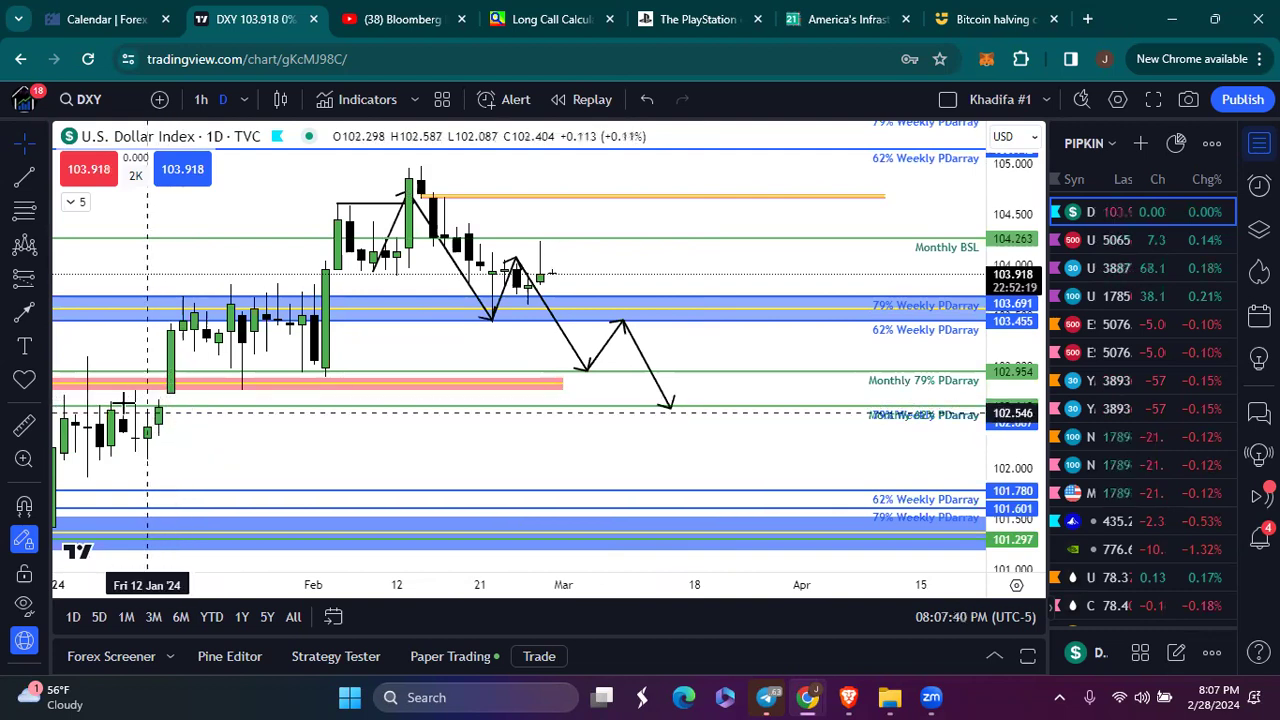
{"action": "left_click", "coordinate": [182, 390]}
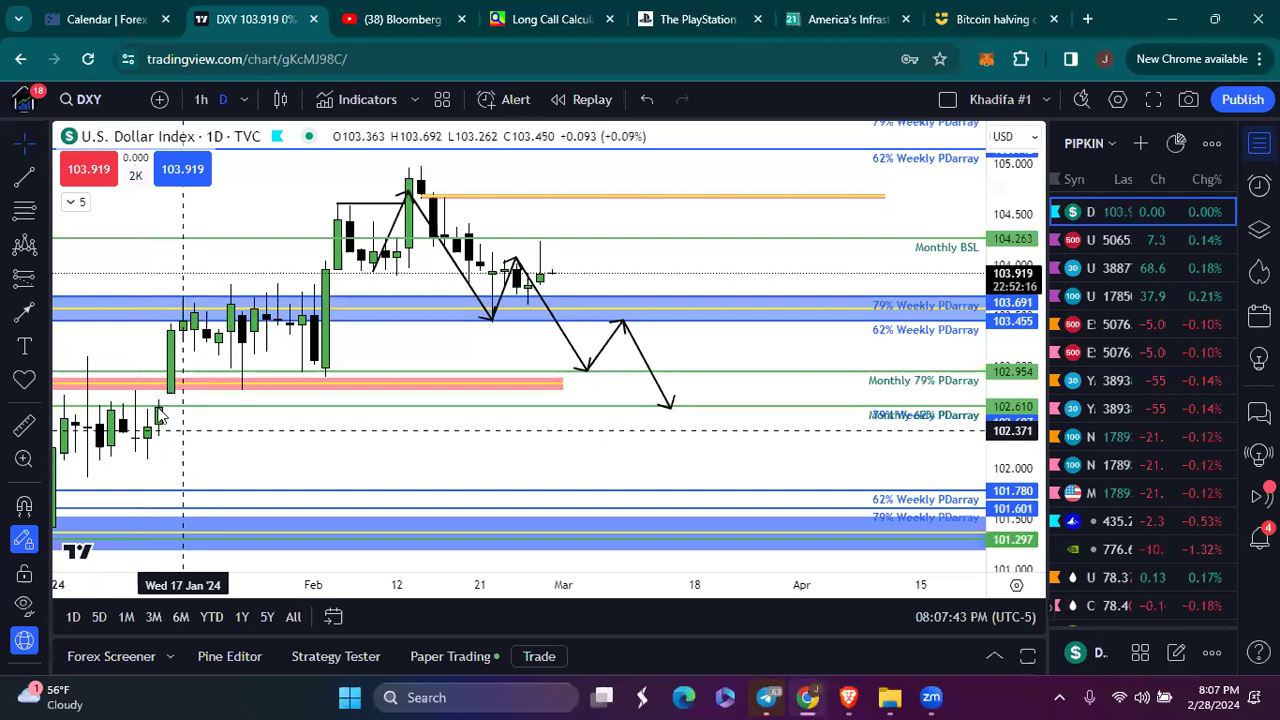
{"action": "left_click", "coordinate": [159, 409]}
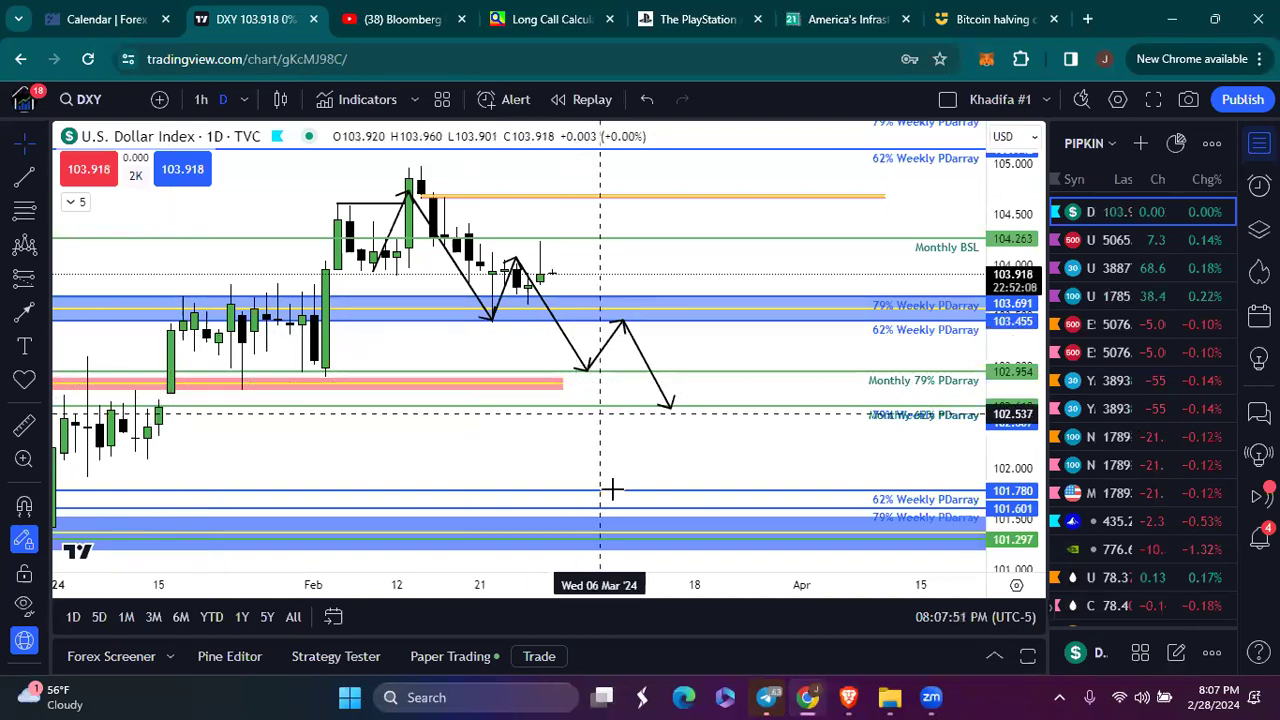
{"action": "scroll", "coordinate": [610, 492], "scroll_direction": "up", "scroll_amount": 3}
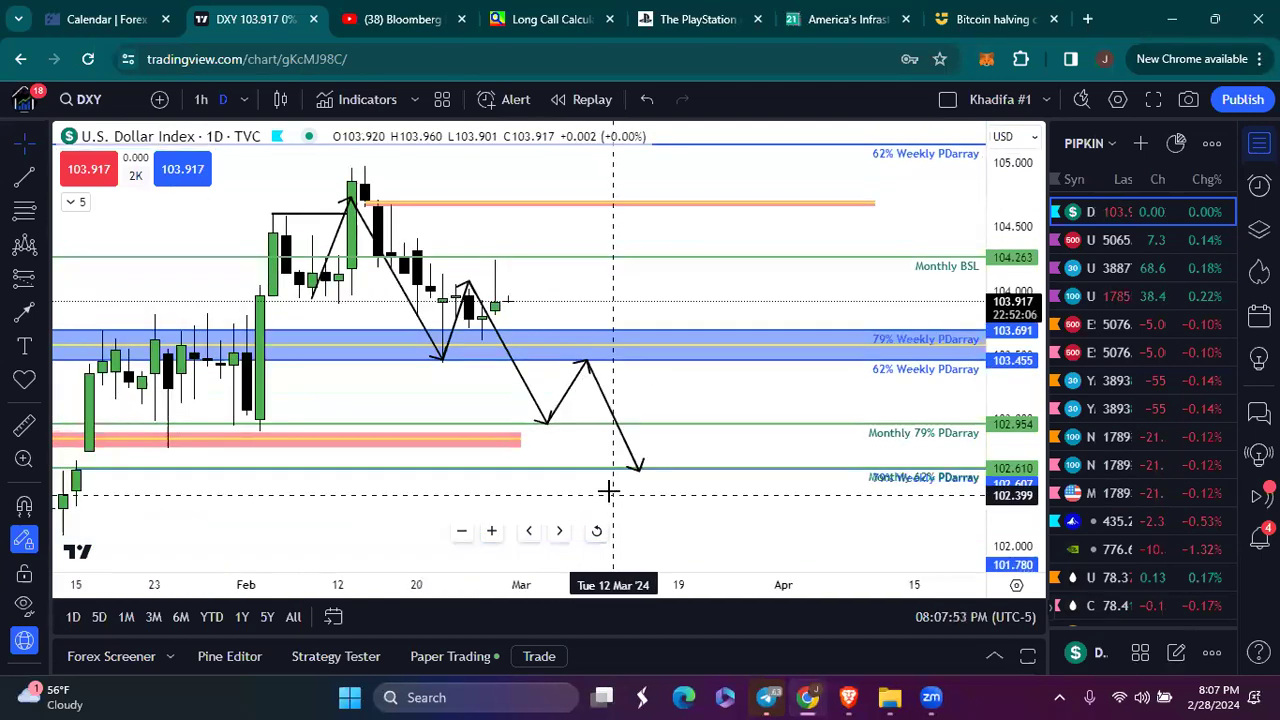
{"action": "scroll", "coordinate": [603, 487], "scroll_direction": "down", "scroll_amount": 3}
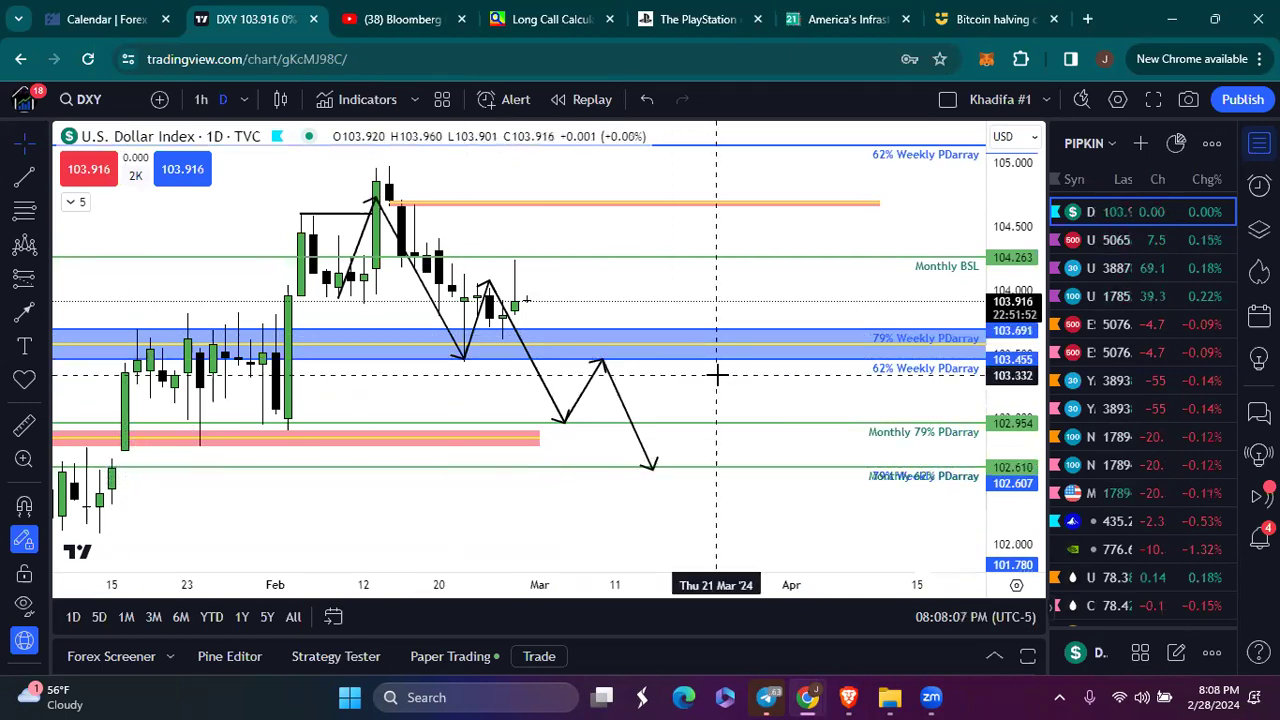
{"action": "scroll", "coordinate": [1158, 402], "scroll_direction": "down", "scroll_amount": 10}
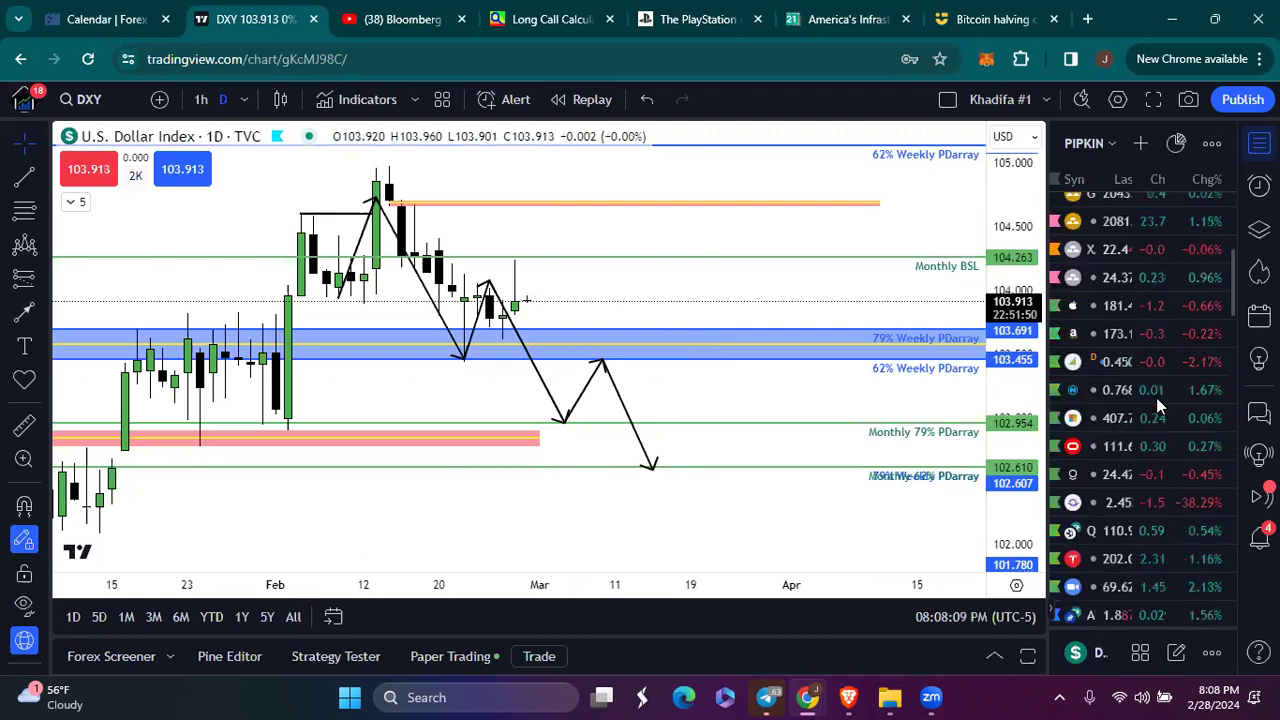
{"action": "scroll", "coordinate": [1160, 401], "scroll_direction": "up", "scroll_amount": 5}
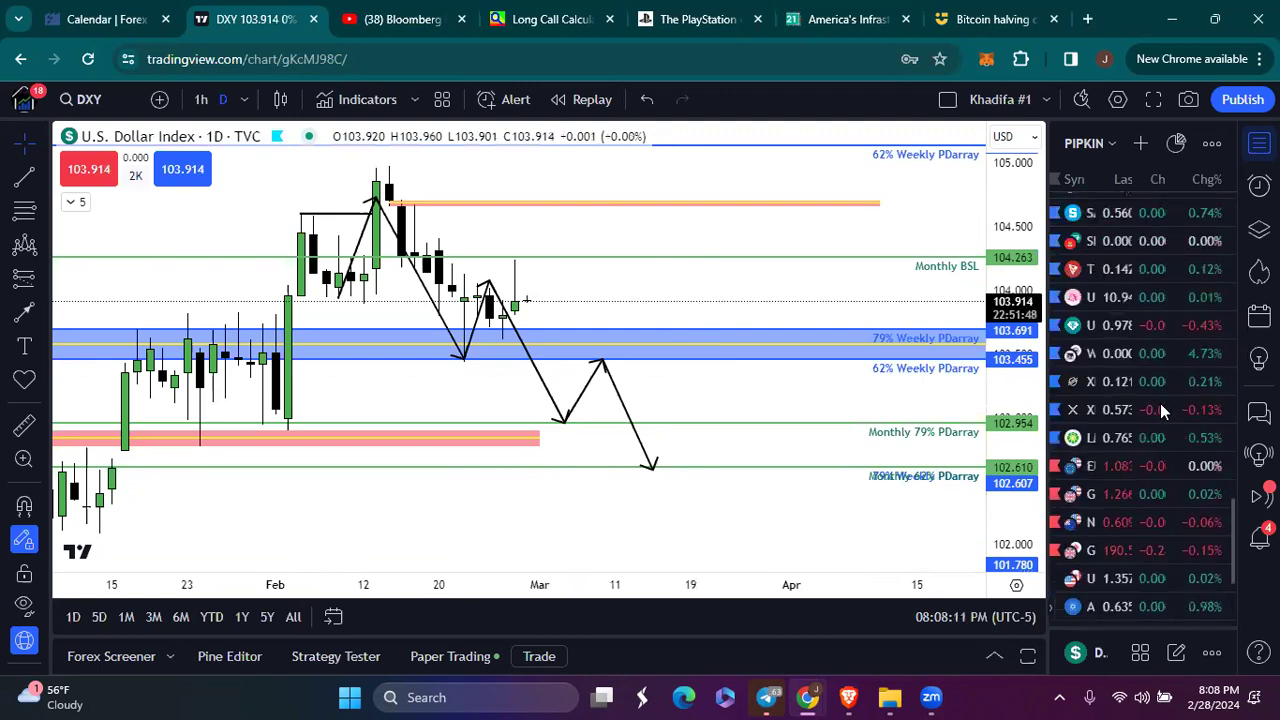
Load the EURUSD daily chart and zoom to view Weekly SSL 1.08770 and Monthly SSL 1.07237
{"action": "left_click", "coordinate": [1123, 469]}
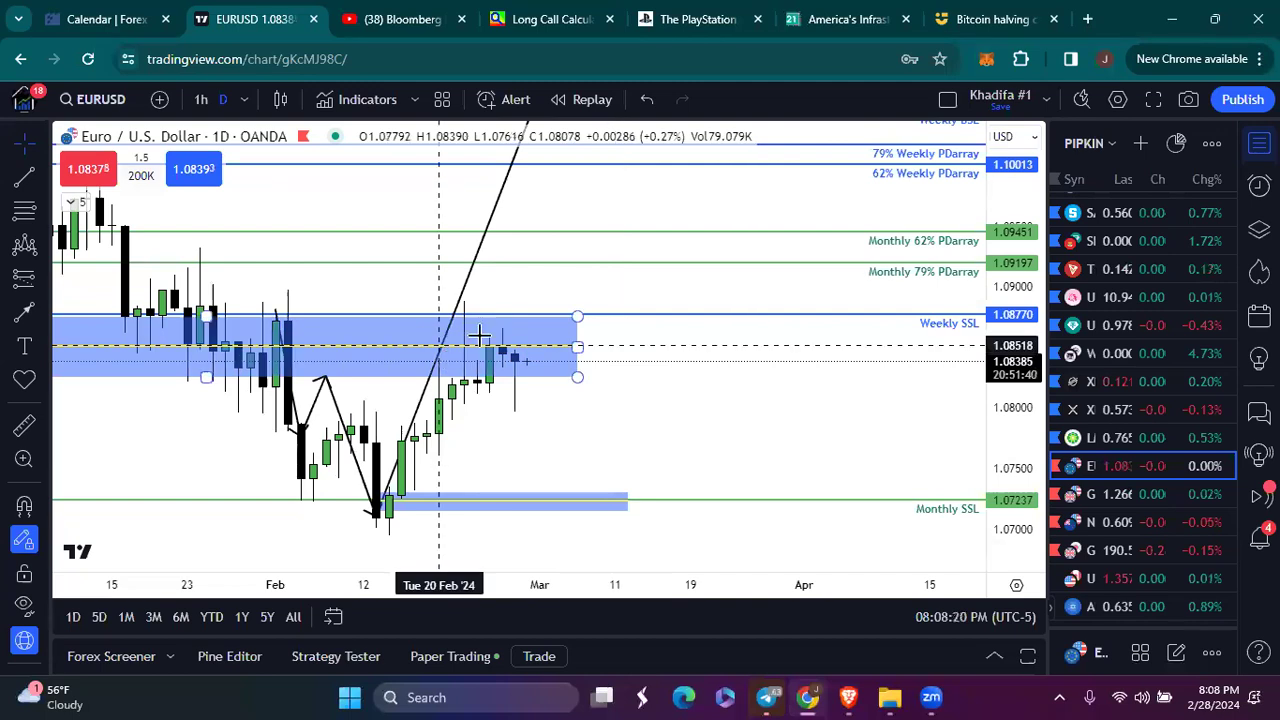
{"action": "left_click", "coordinate": [513, 385]}
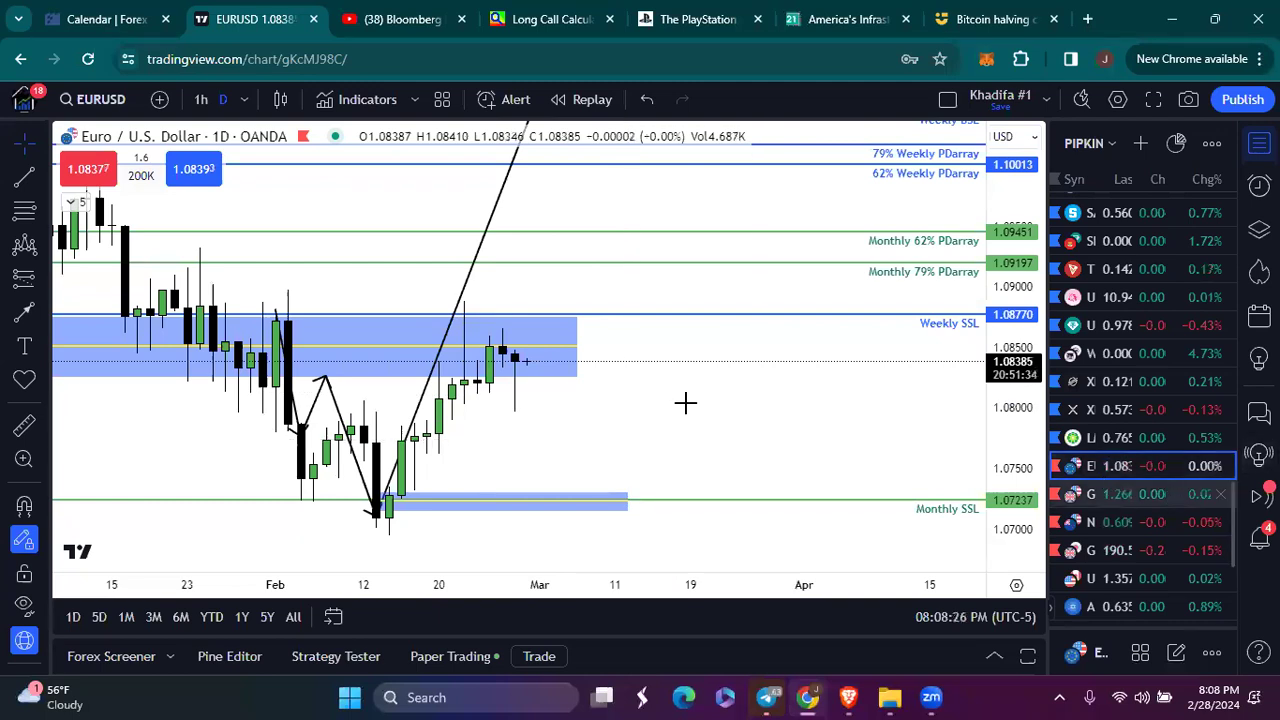
{"action": "scroll", "coordinate": [623, 396], "scroll_direction": "down", "scroll_amount": 5}
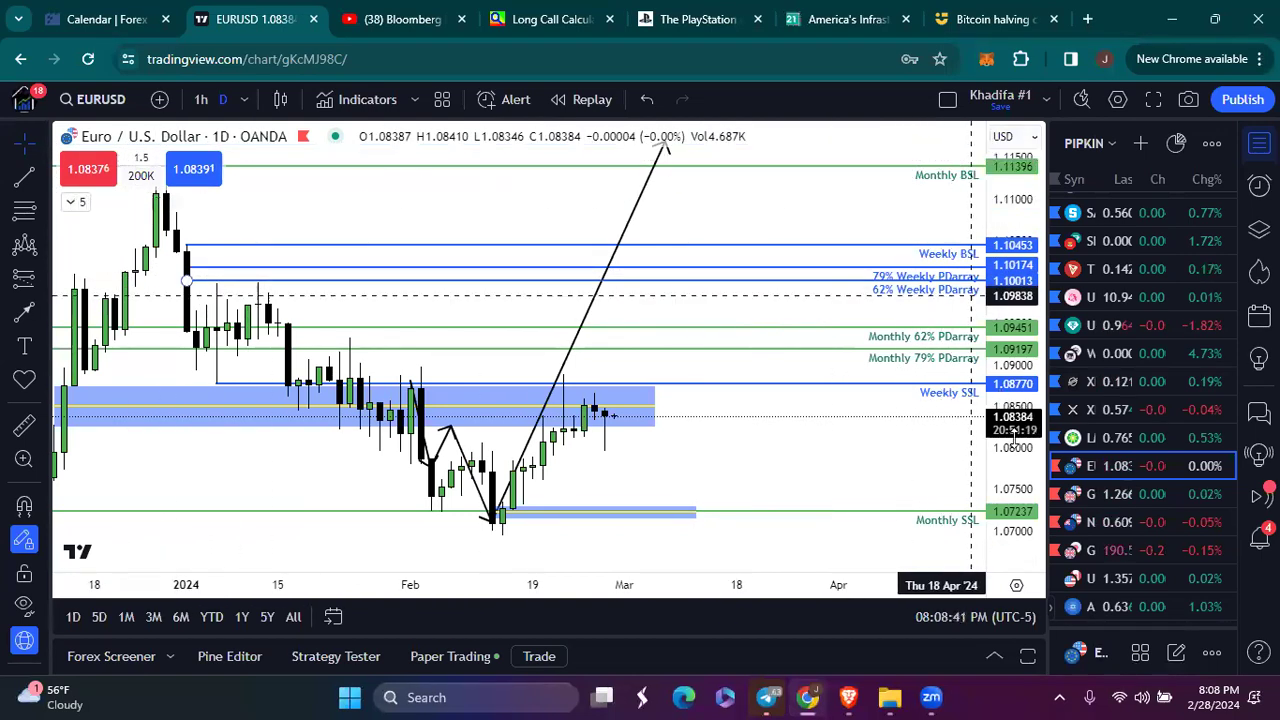
{"action": "scroll", "coordinate": [894, 391], "scroll_direction": "up", "scroll_amount": 5}
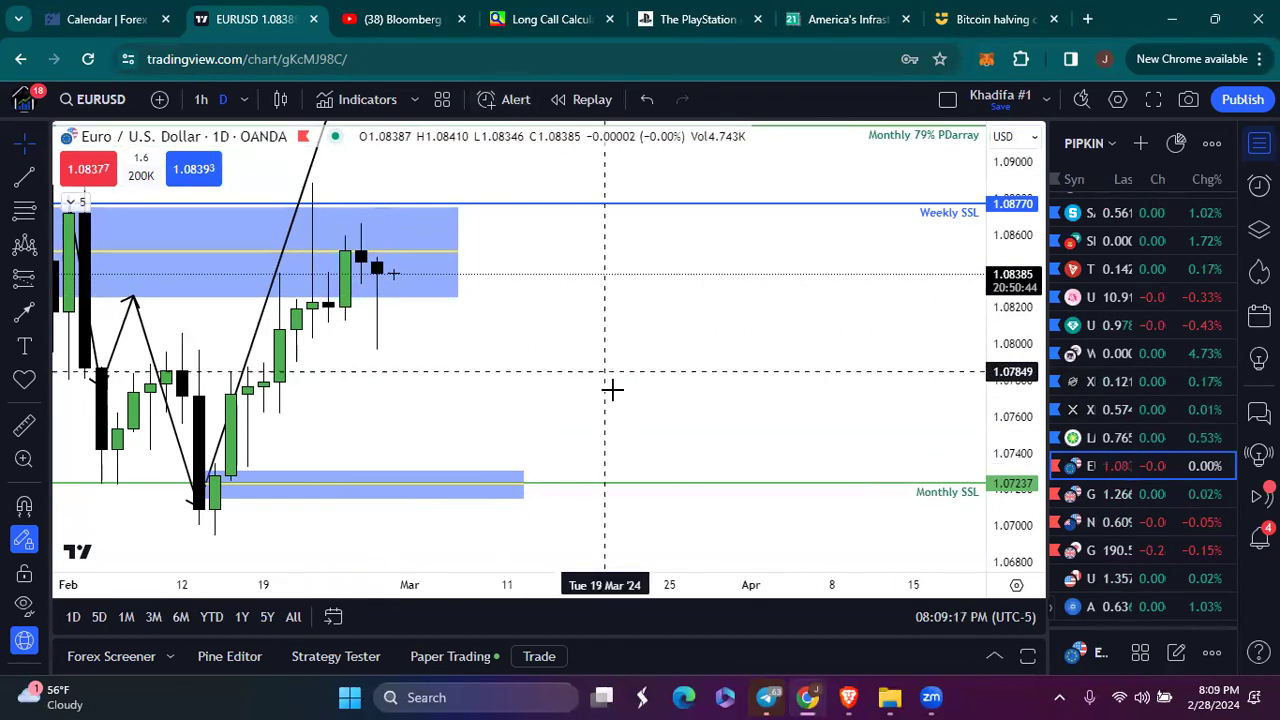
Switch to GBPUSD and inspect the orange zone near current price
{"action": "left_click", "coordinate": [1110, 493]}
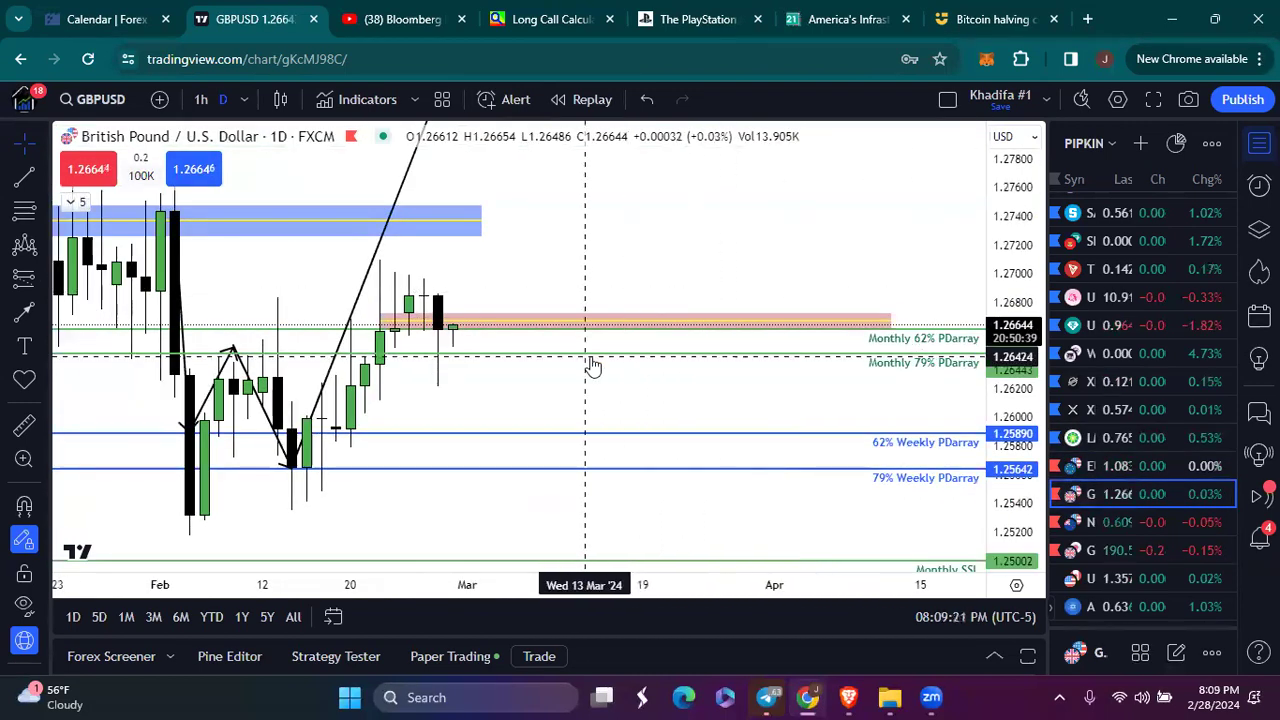
{"action": "left_click", "coordinate": [453, 329]}
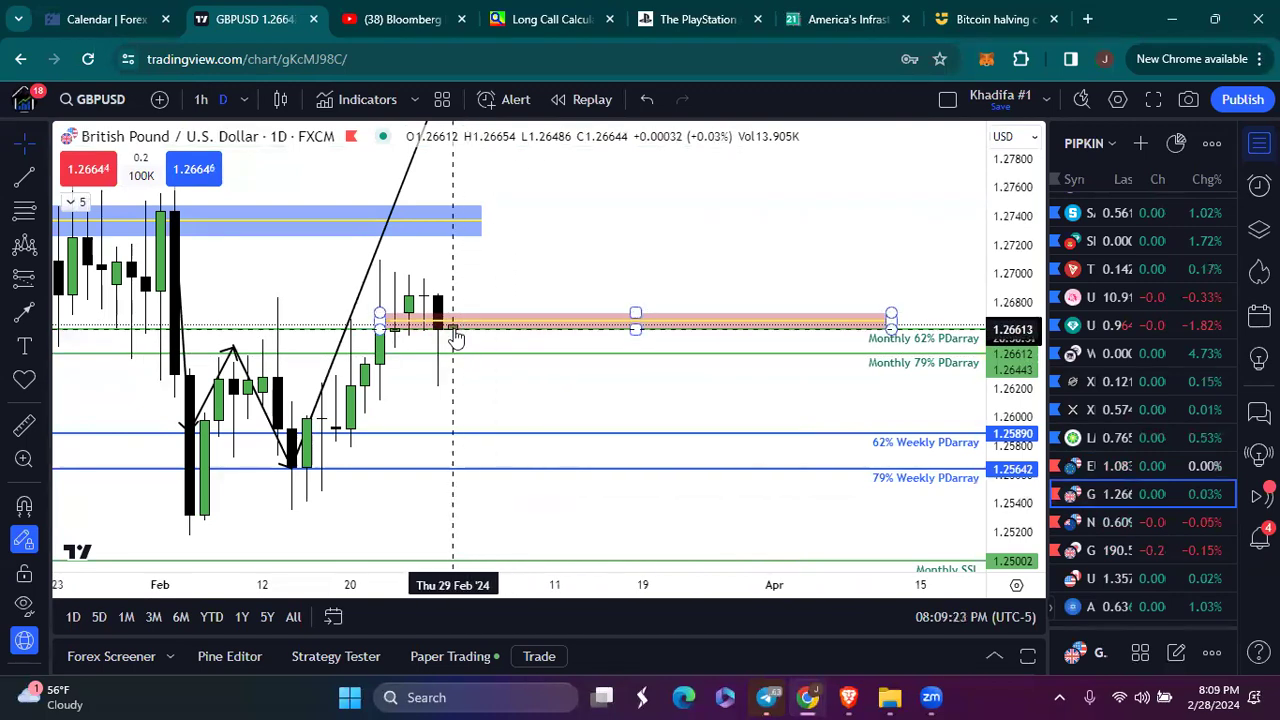
{"action": "left_click", "coordinate": [465, 175]}
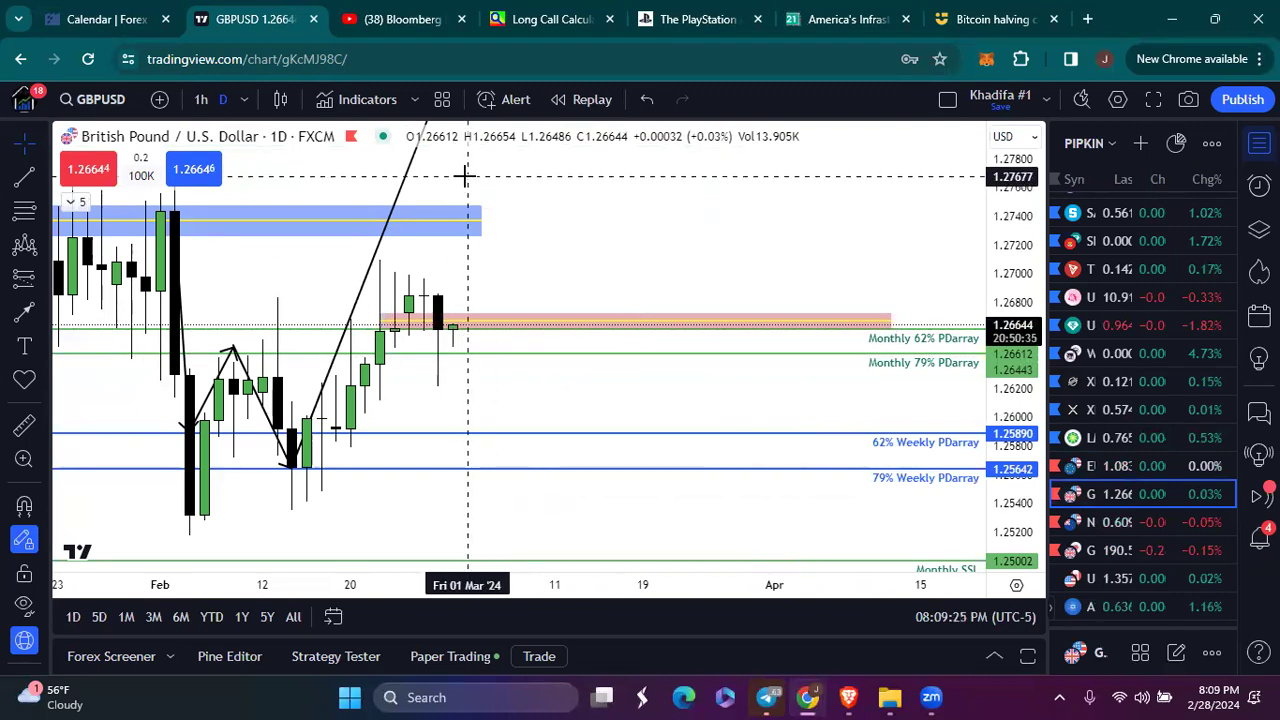
{"action": "left_click", "coordinate": [466, 328]}
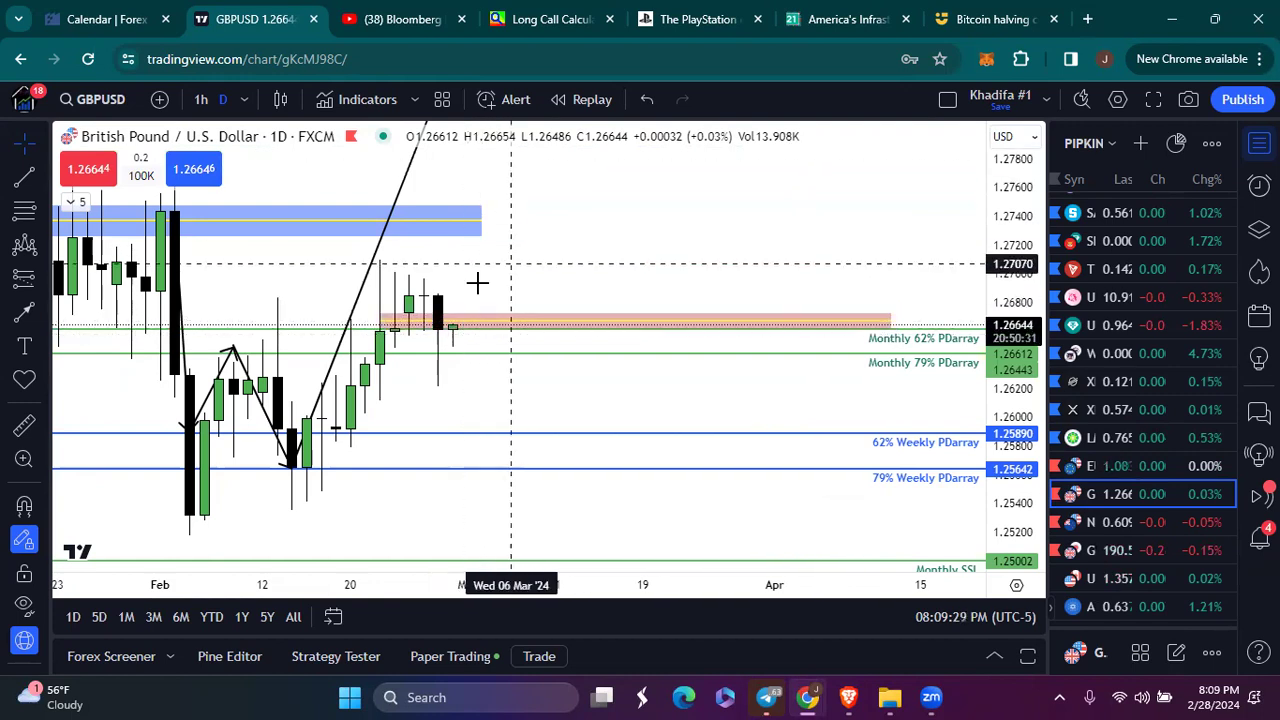
{"action": "left_click", "coordinate": [466, 320]}
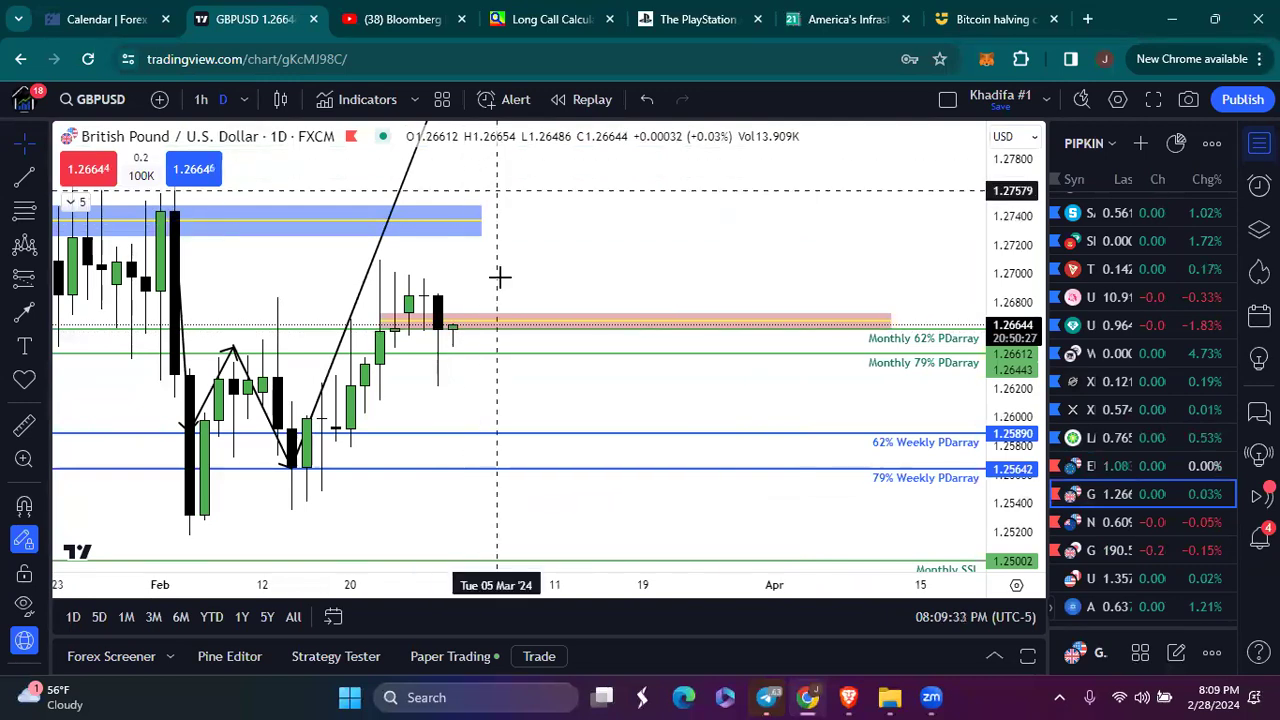
{"action": "scroll", "coordinate": [512, 304], "scroll_direction": "down", "scroll_amount": 3}
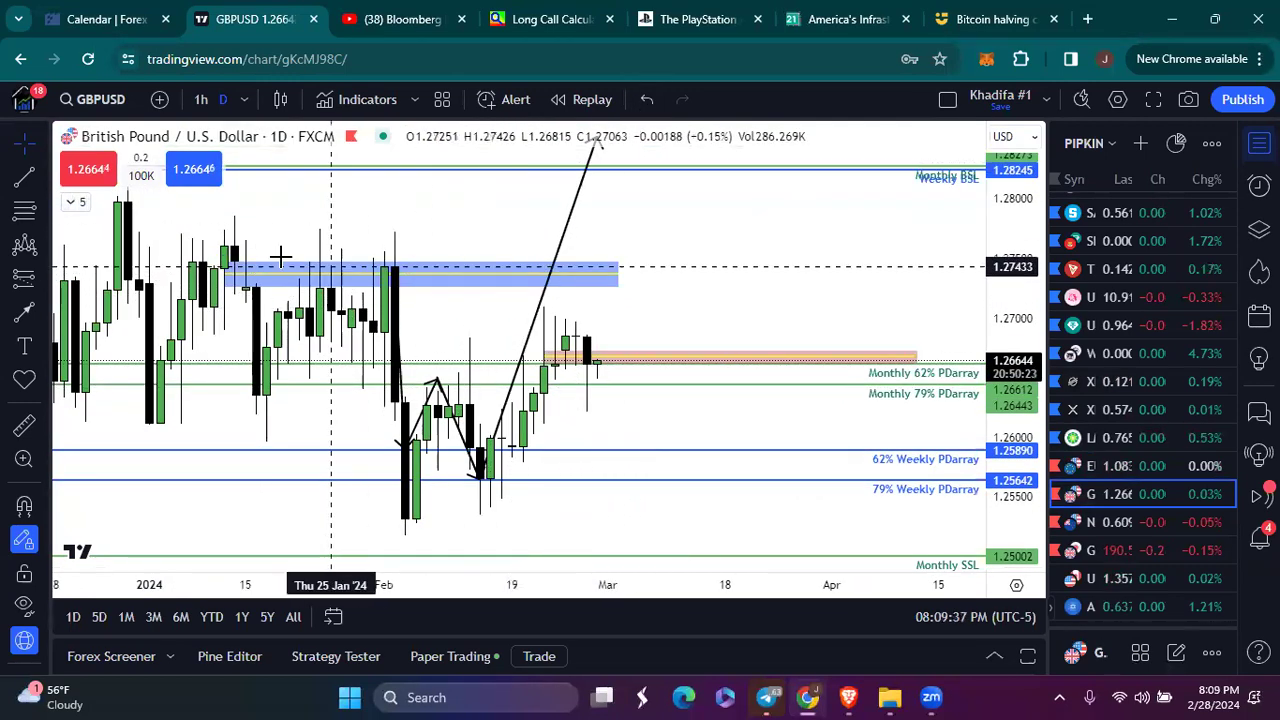
Extend the GBPUSD 1.27261–1.27479 blue zone into March, then load NZDUSD
{"action": "left_click", "coordinate": [257, 265]}
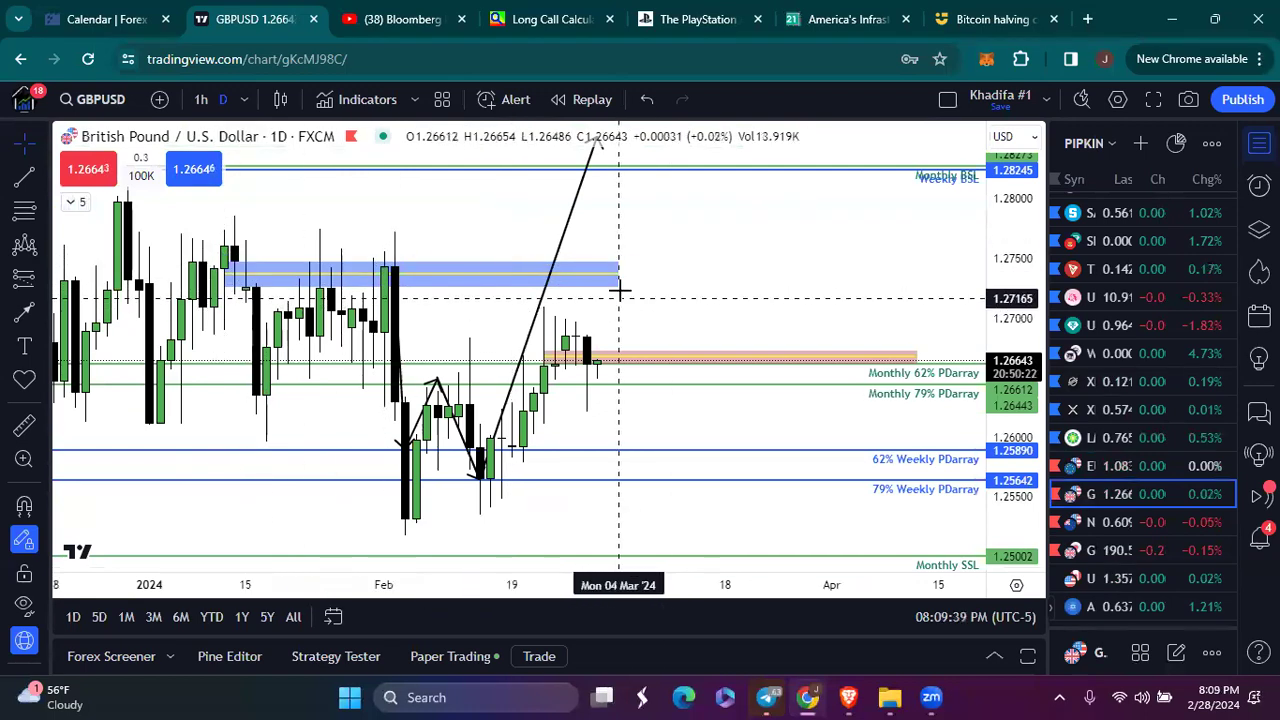
{"action": "left_click_drag", "start_coordinate": [621, 274], "coordinate": [660, 274]}
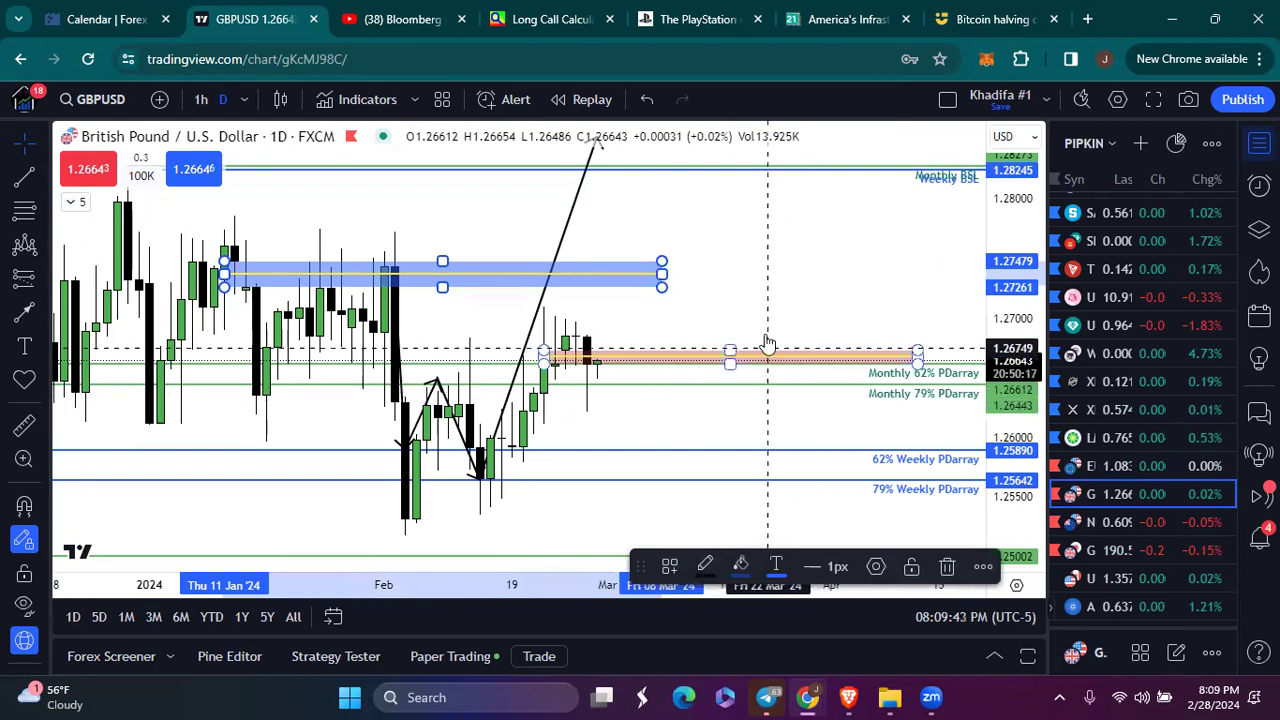
{"action": "scroll", "coordinate": [732, 371], "scroll_direction": "up", "scroll_amount": 3}
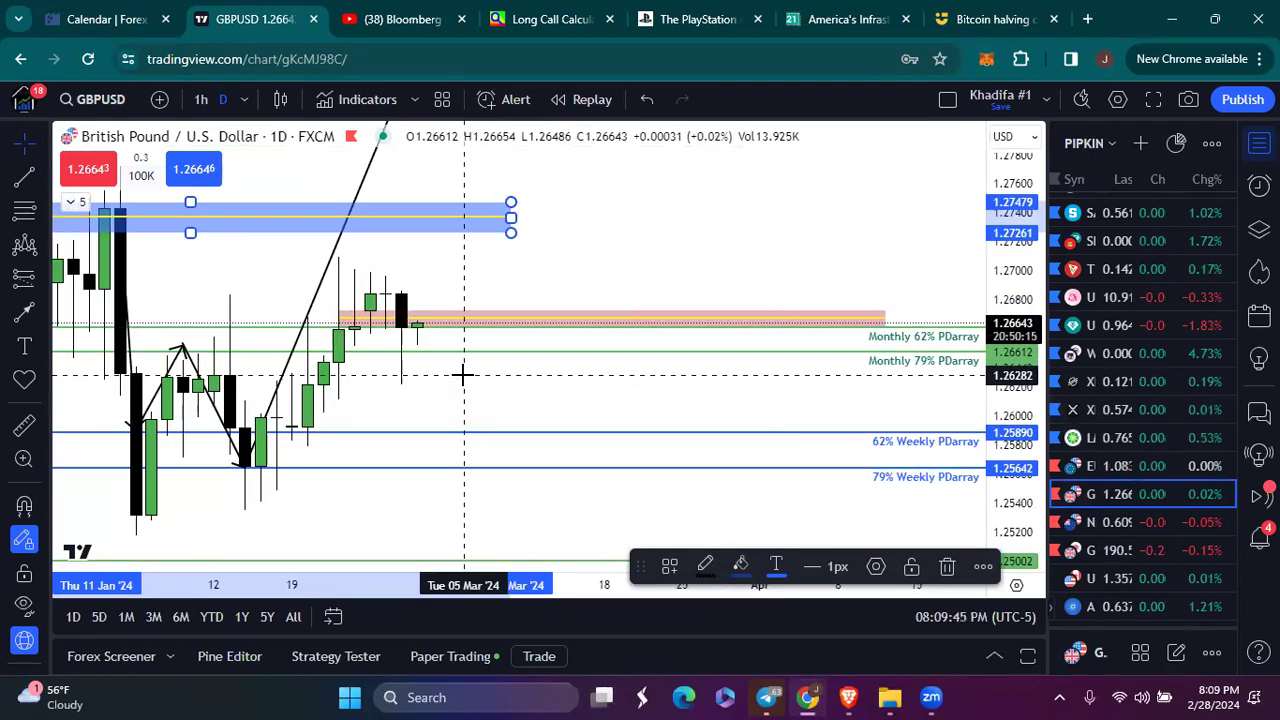
{"action": "left_click", "coordinate": [1118, 527]}
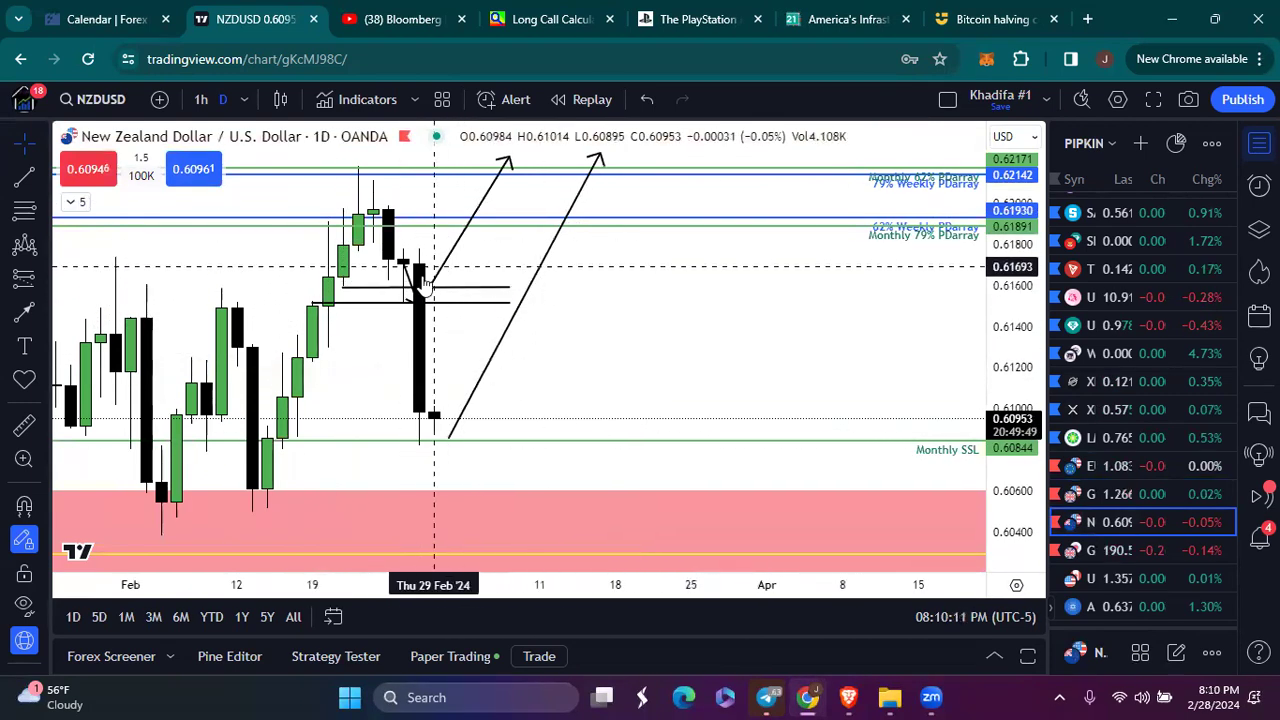
Put the NZDUSD chart on hourly candles and adjust the zoom
{"action": "left_click", "coordinate": [203, 100]}
{"action": "scroll", "coordinate": [377, 214], "scroll_direction": "down", "scroll_amount": 5}
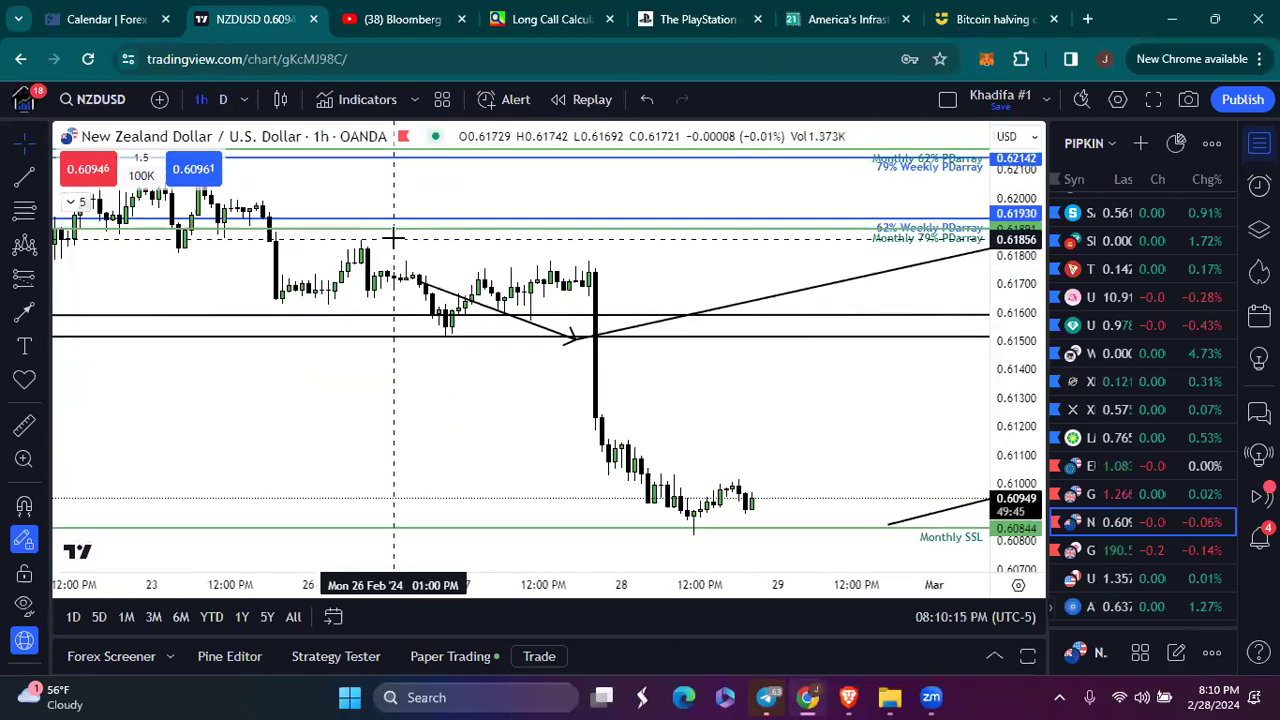
{"action": "scroll", "coordinate": [677, 463], "scroll_direction": "down", "scroll_amount": 3}
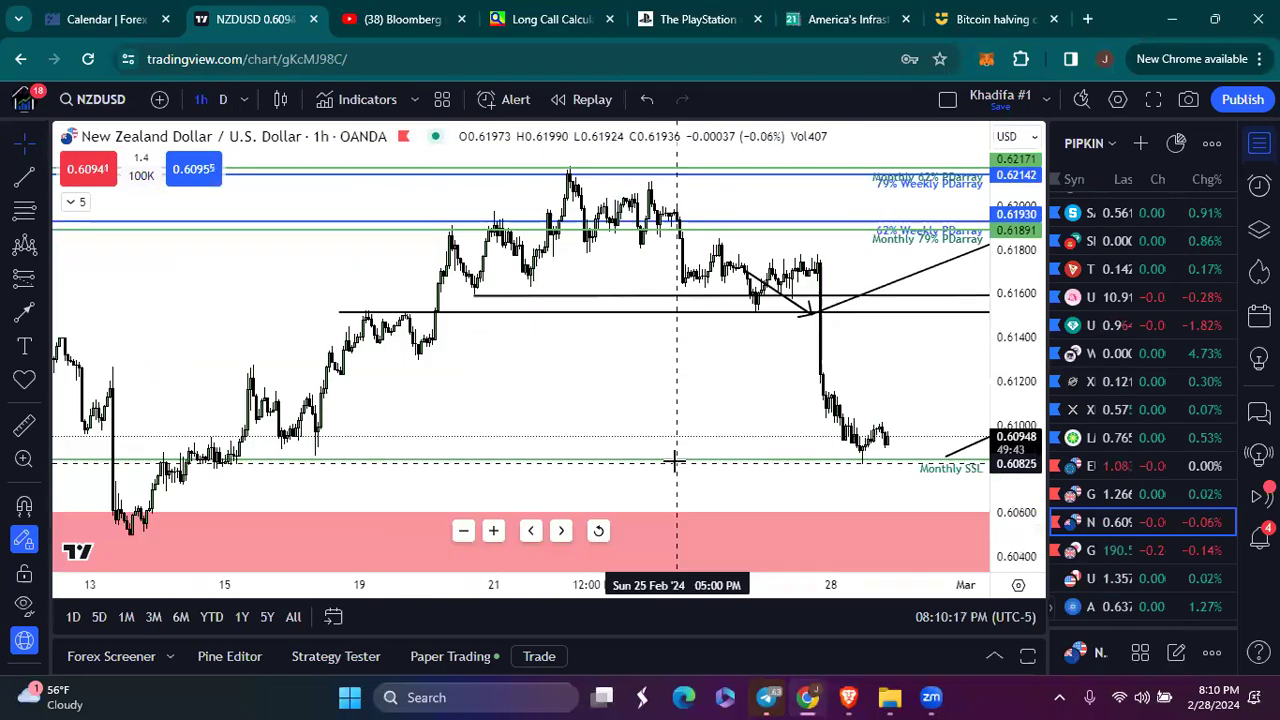
{"action": "scroll", "coordinate": [711, 374], "scroll_direction": "up", "scroll_amount": 5}
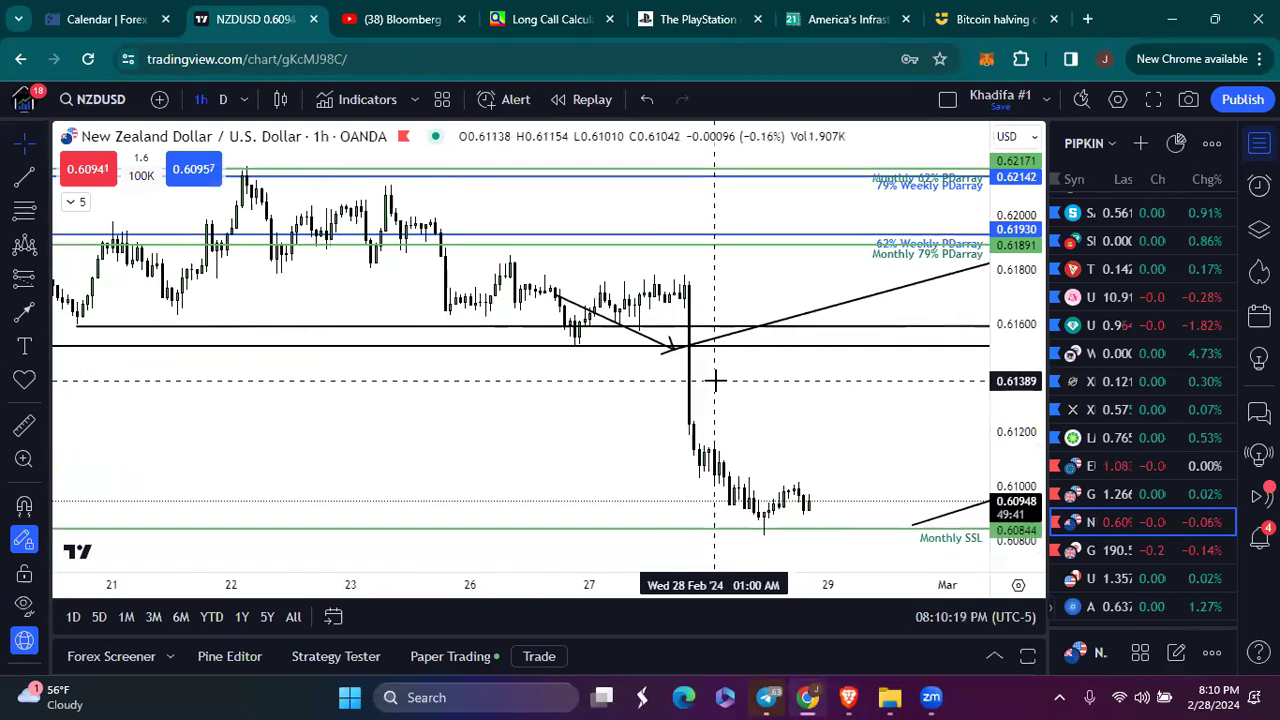
Change the NZDUSD chart to 5-minute bars
{"action": "left_click", "coordinate": [243, 99]}
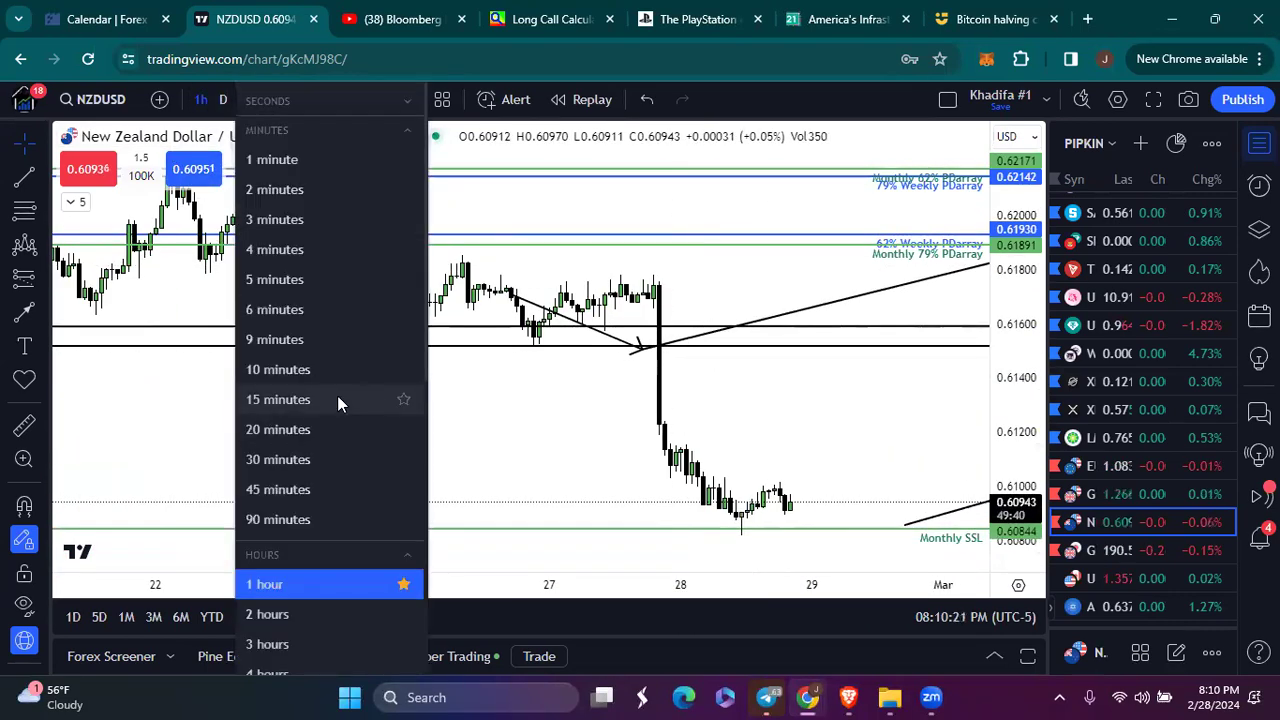
{"action": "left_click", "coordinate": [274, 279]}
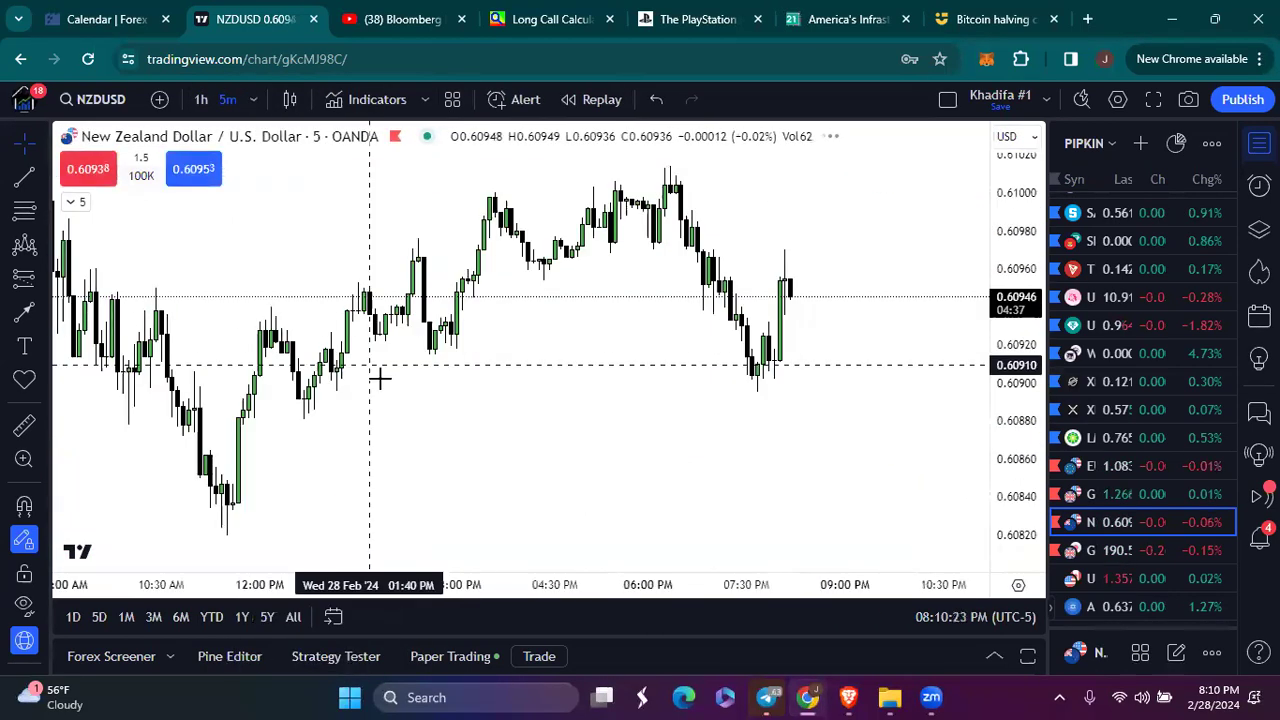
{"action": "scroll", "coordinate": [386, 377], "scroll_direction": "down", "scroll_amount": 5}
{"action": "scroll", "coordinate": [386, 377], "scroll_direction": "up", "scroll_amount": 5}
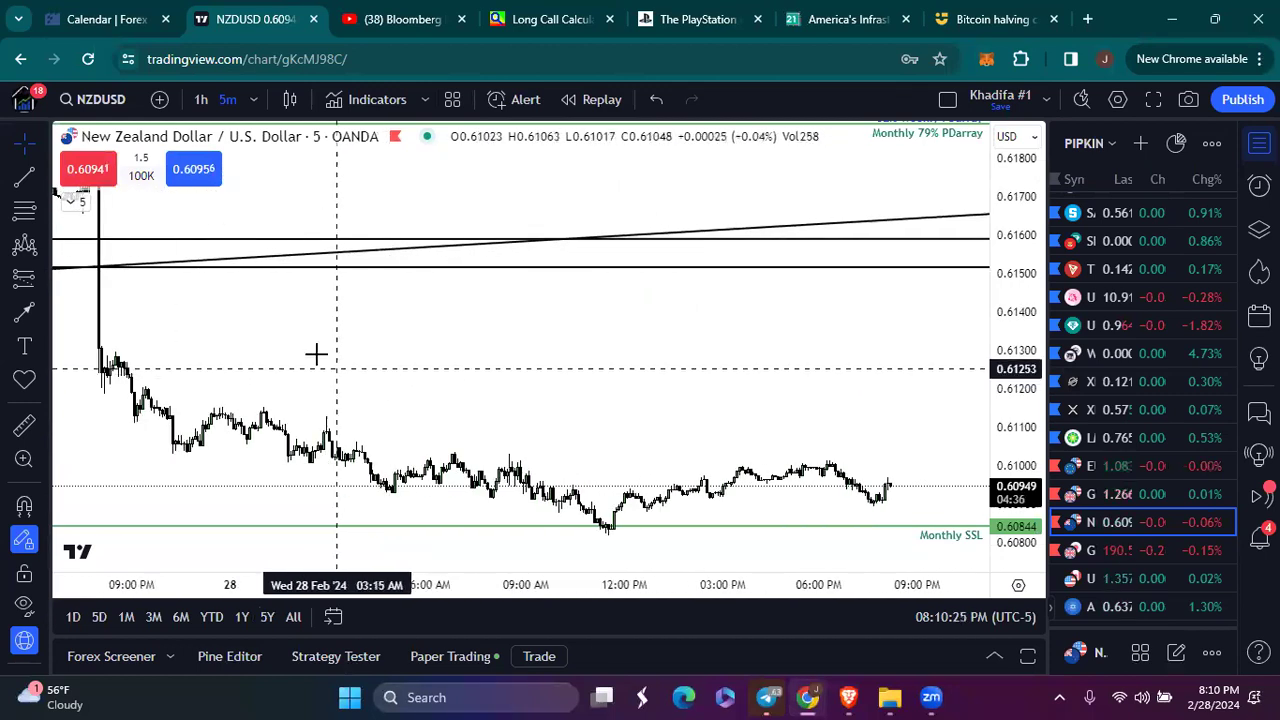
{"action": "scroll", "coordinate": [314, 349], "scroll_direction": "down", "scroll_amount": 3}
{"action": "scroll", "coordinate": [677, 414], "scroll_direction": "up", "scroll_amount": 3}
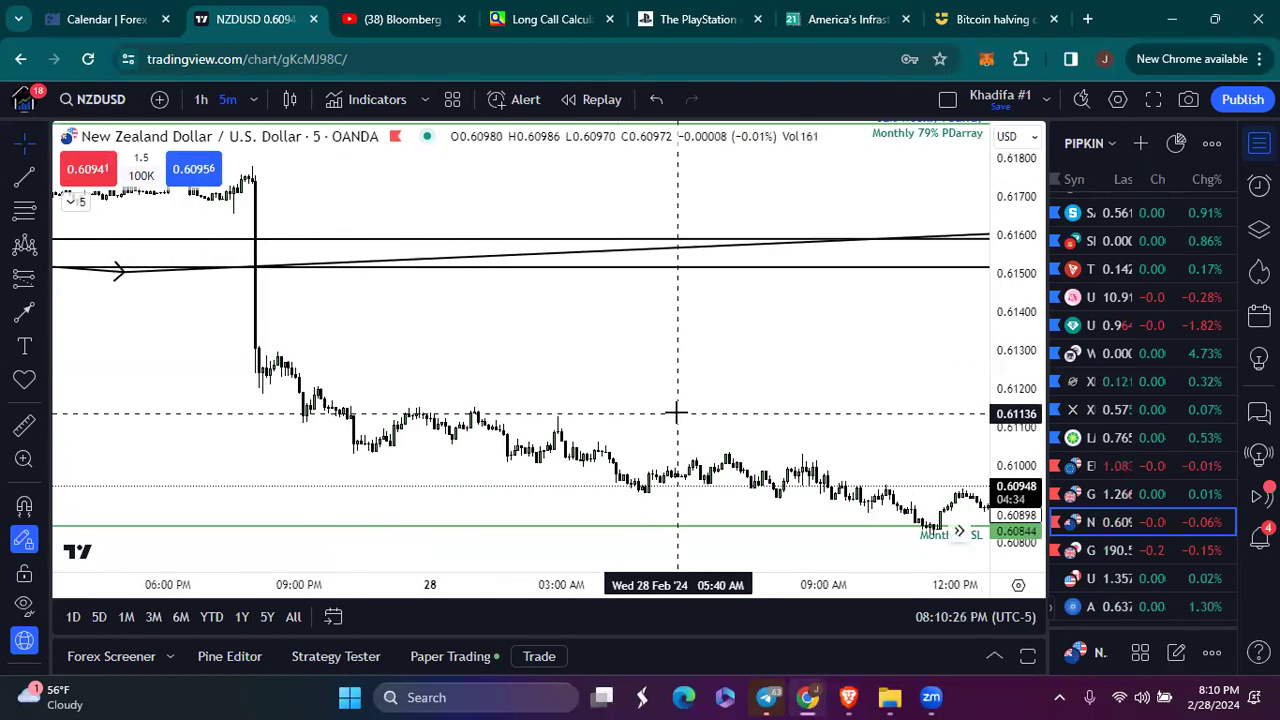
Switch to 1-minute bars and zoom out around the 27 Feb 8 PM drop
{"action": "left_click", "coordinate": [253, 100]}
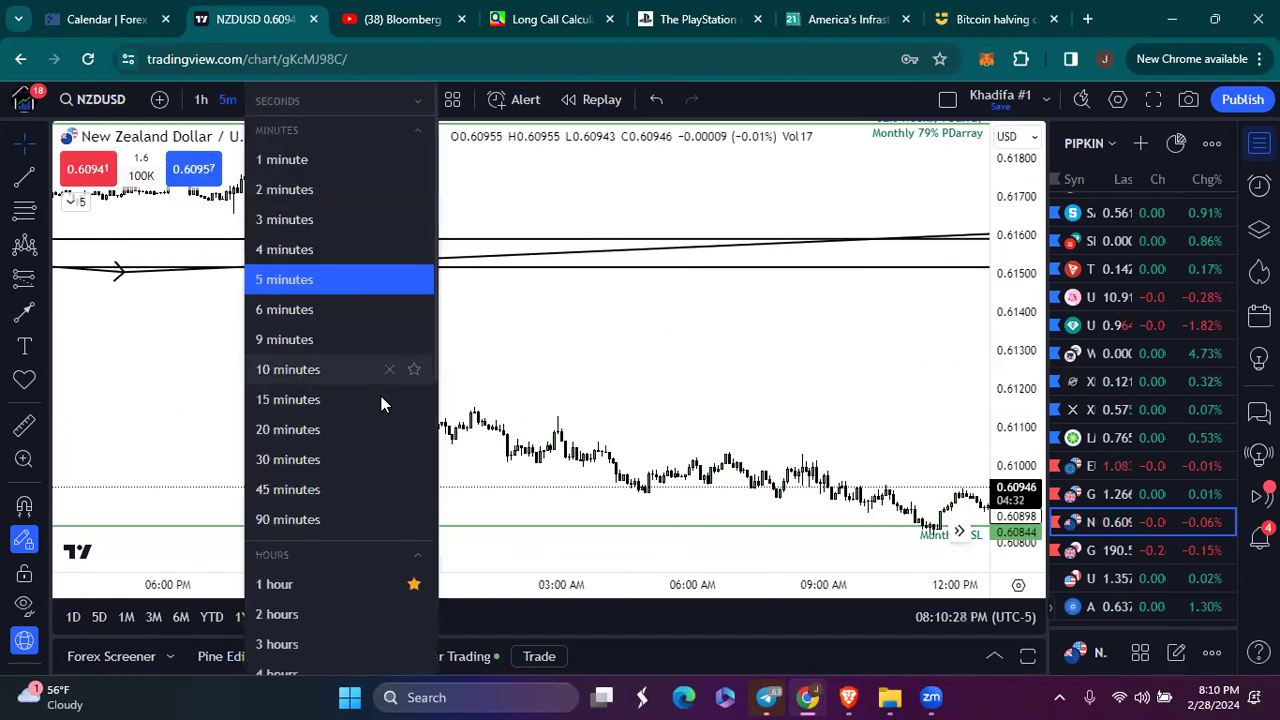
{"action": "left_click", "coordinate": [300, 172]}
{"action": "scroll", "coordinate": [677, 343], "scroll_direction": "down", "scroll_amount": 5}
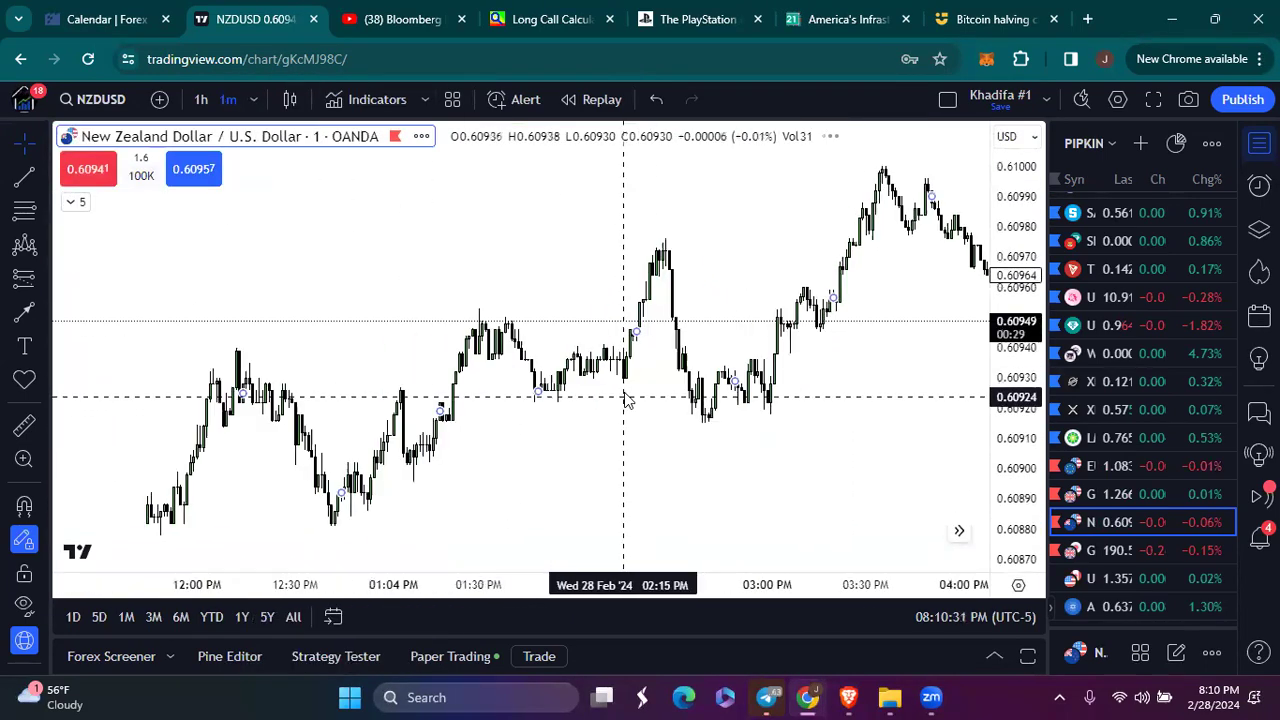
{"action": "scroll", "coordinate": [449, 284], "scroll_direction": "down", "scroll_amount": 6}
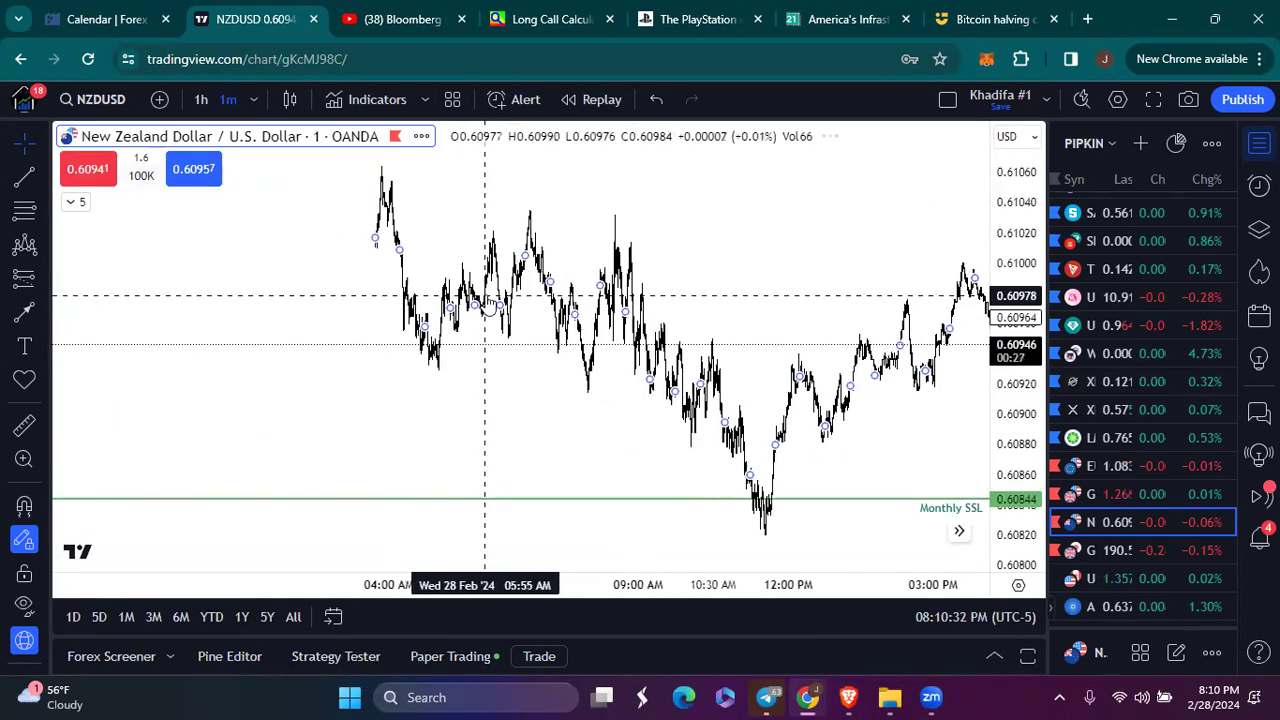
{"action": "scroll", "coordinate": [497, 291], "scroll_direction": "down", "scroll_amount": 3}
Pan the 1-minute chart to bring the 27 Feb 8 PM drop into view
{"action": "left_click_drag", "start_coordinate": [503, 366], "coordinate": [795, 430]}
{"action": "scroll", "coordinate": [795, 430], "scroll_direction": "up", "scroll_amount": 5}
{"action": "scroll", "coordinate": [795, 430], "scroll_direction": "up", "scroll_amount": 8}
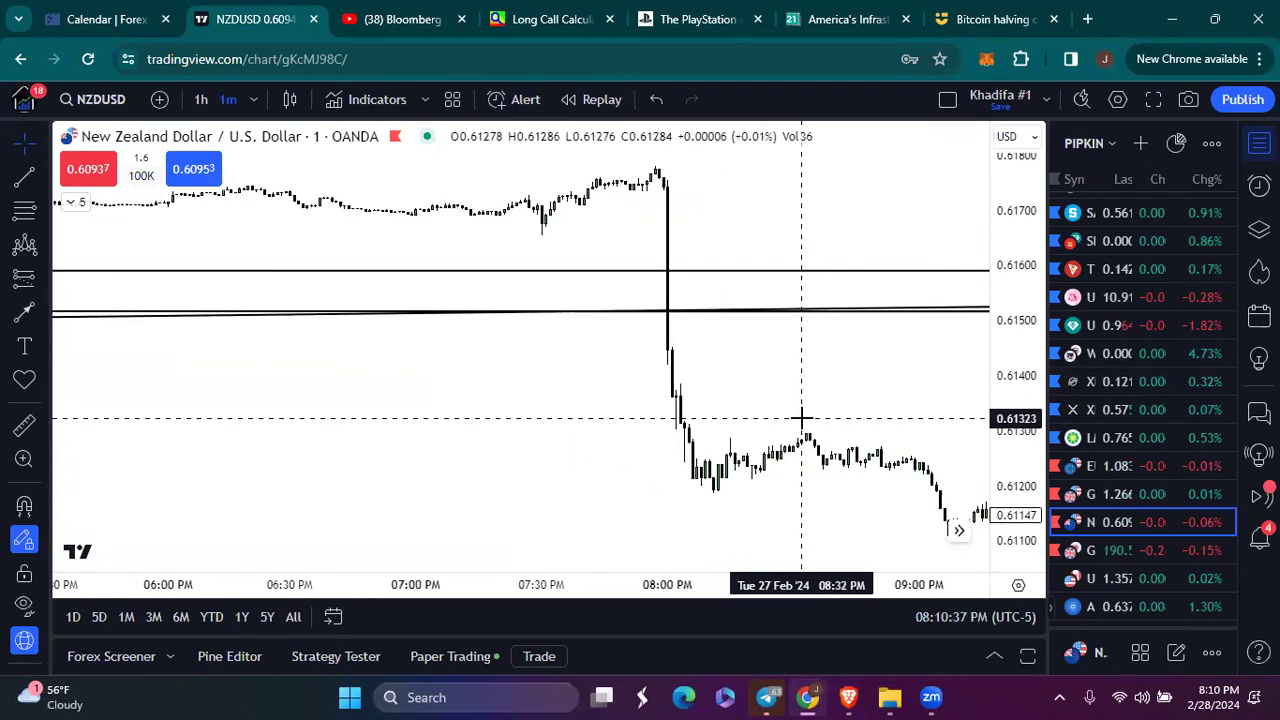
{"action": "scroll", "coordinate": [800, 418], "scroll_direction": "up", "scroll_amount": 2}
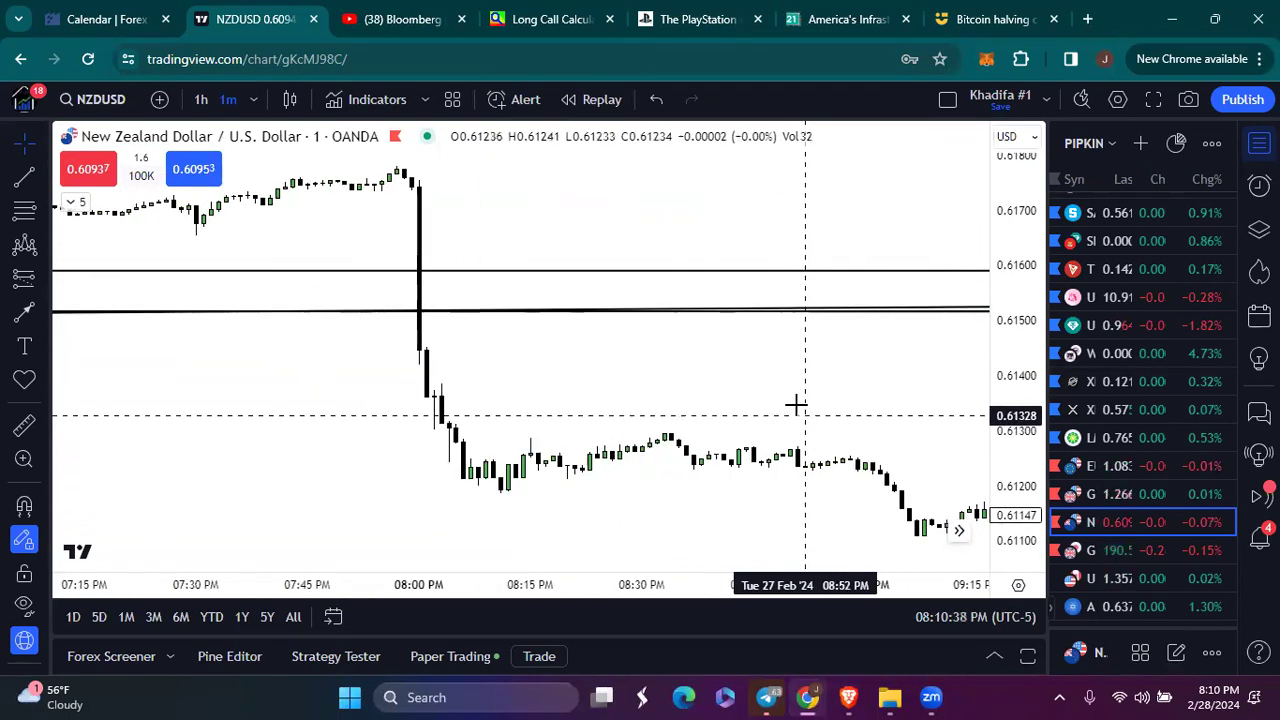
Switch the NZDUSD chart to 15-second bars
{"action": "left_click", "coordinate": [255, 101]}
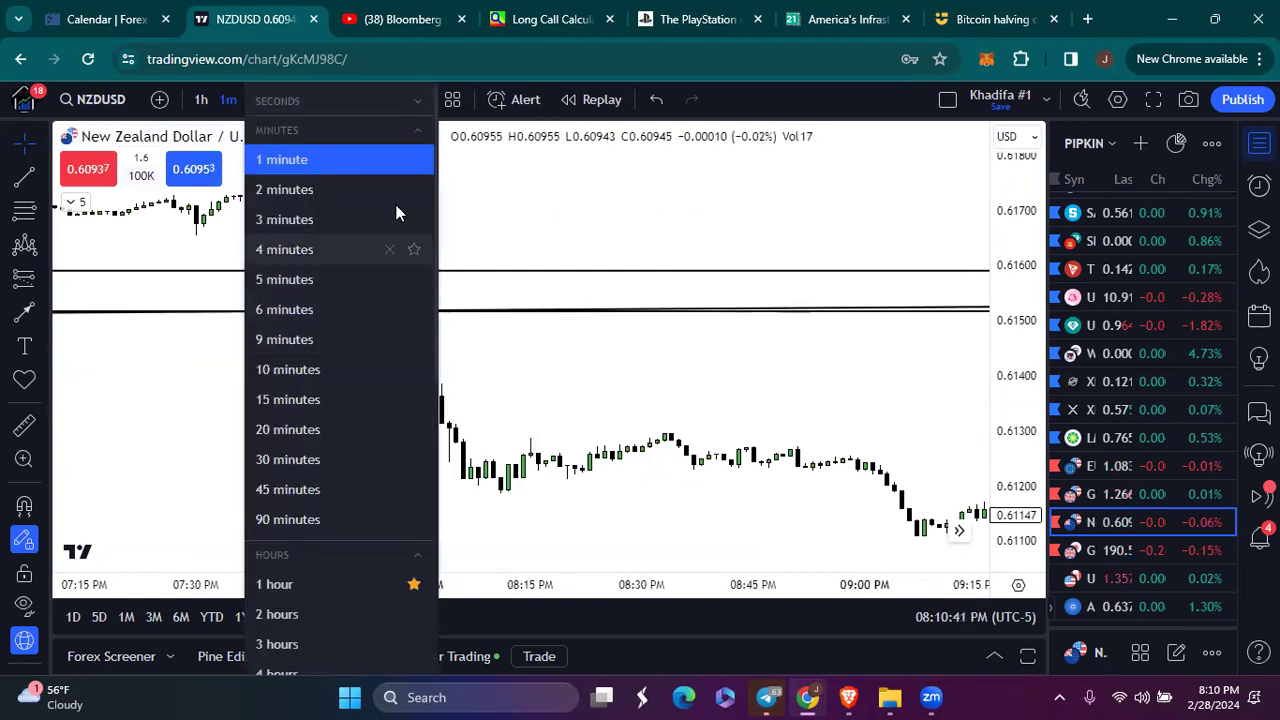
{"action": "left_click", "coordinate": [414, 101]}
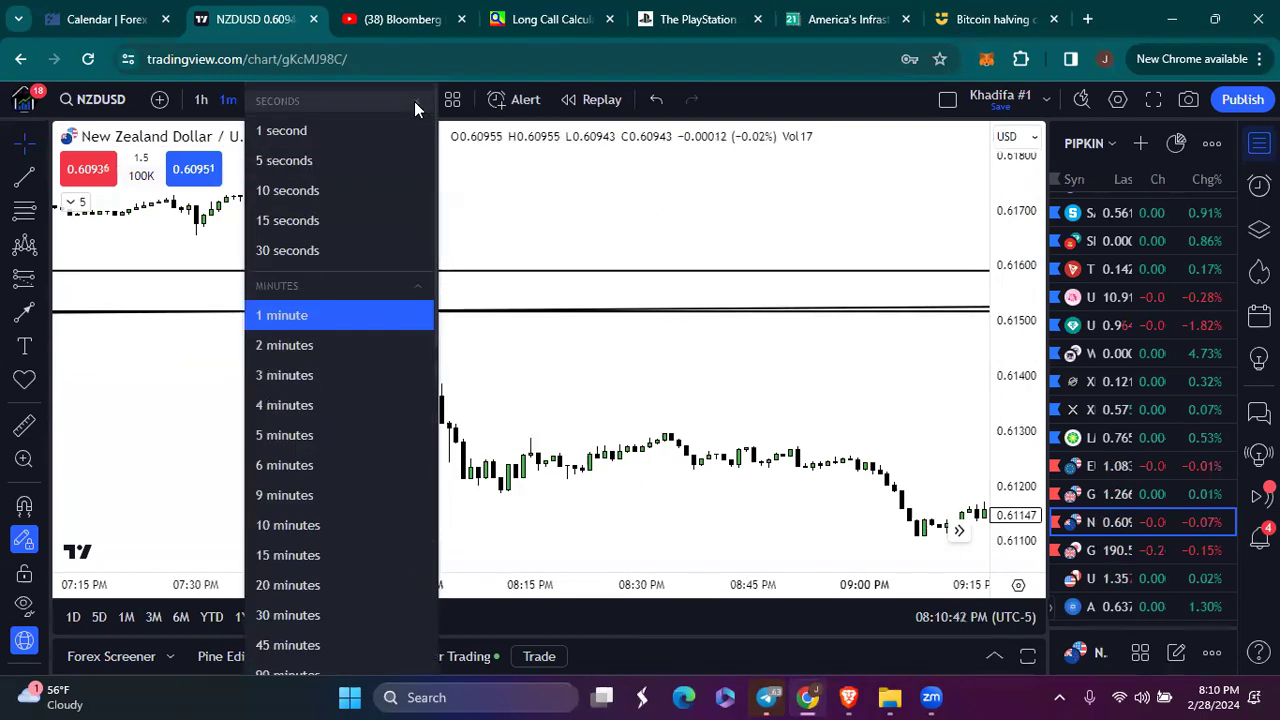
{"action": "left_click", "coordinate": [310, 221]}
{"action": "scroll", "coordinate": [606, 297], "scroll_direction": "down", "scroll_amount": 5}
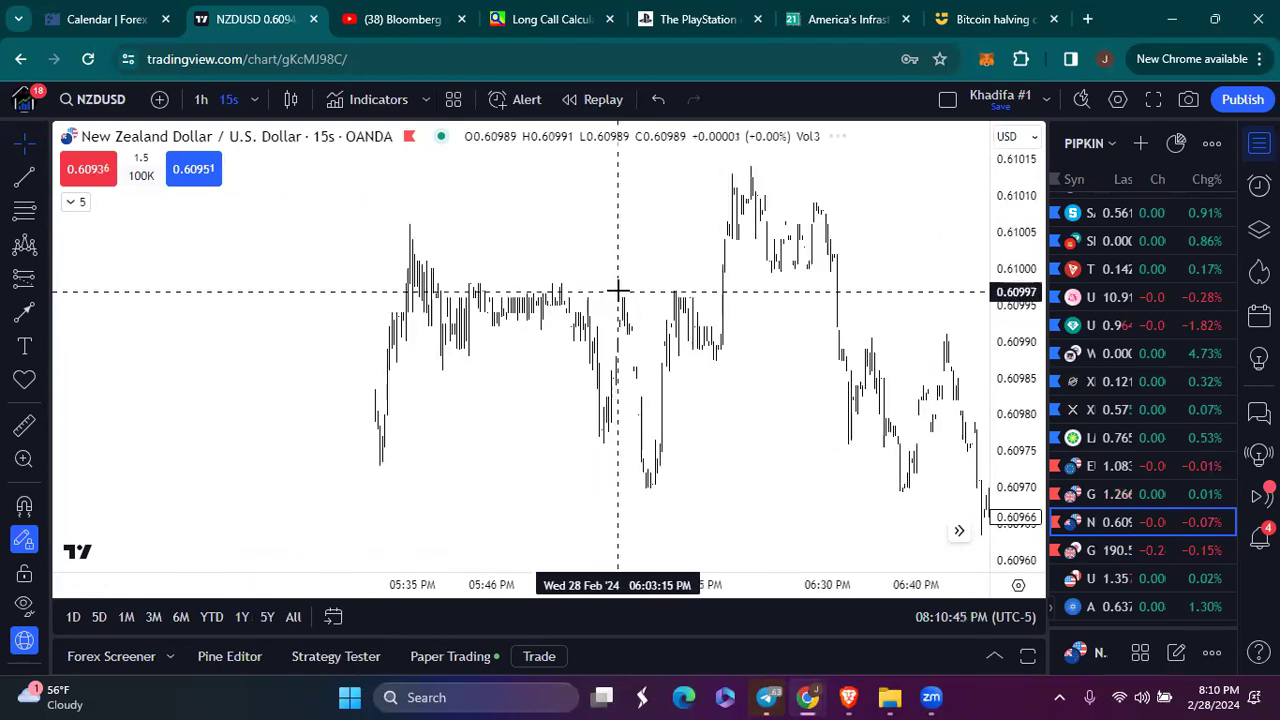
{"action": "scroll", "coordinate": [618, 292], "scroll_direction": "down", "scroll_amount": 6}
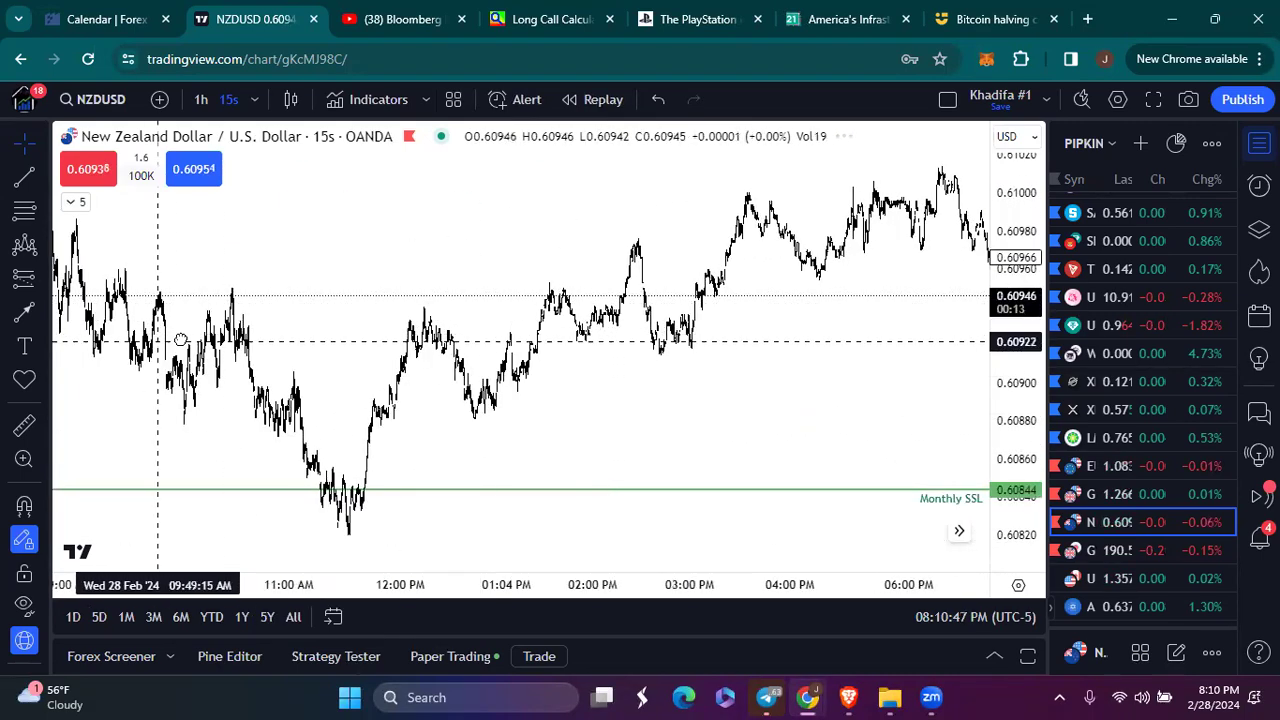
Pan back to the earlier 27 Feb bars on the 15-second chart
{"action": "left_click_drag", "start_coordinate": [276, 341], "coordinate": [632, 389]}
{"action": "left_click_drag", "start_coordinate": [354, 403], "coordinate": [722, 428]}
{"action": "scroll", "coordinate": [806, 414], "scroll_direction": "up", "scroll_amount": 3}
{"action": "scroll", "coordinate": [722, 428], "scroll_direction": "down", "scroll_amount": 6}
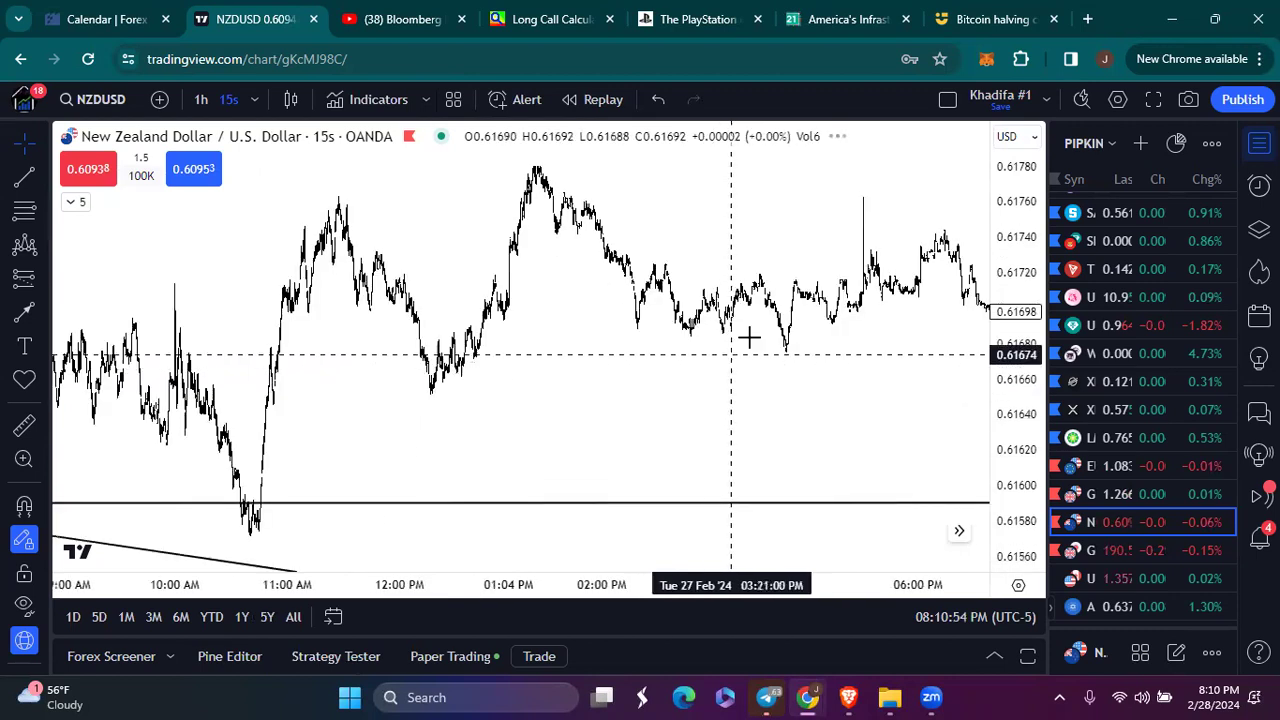
Centre the 8 PM drop on the 15-second chart
{"action": "left_click_drag", "start_coordinate": [706, 402], "coordinate": [263, 409]}
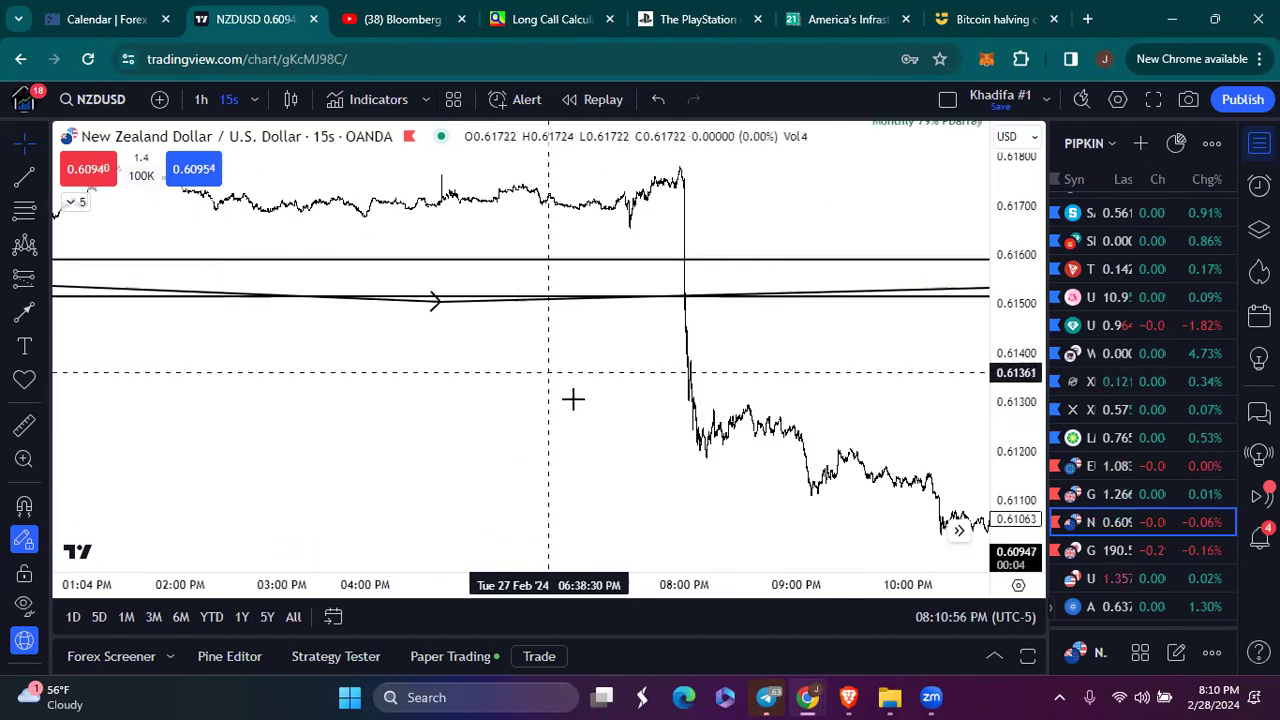
{"action": "scroll", "coordinate": [586, 390], "scroll_direction": "up", "scroll_amount": 3}
{"action": "scroll", "coordinate": [597, 385], "scroll_direction": "up", "scroll_amount": 2}
{"action": "left_click_drag", "start_coordinate": [451, 380], "coordinate": [894, 386]}
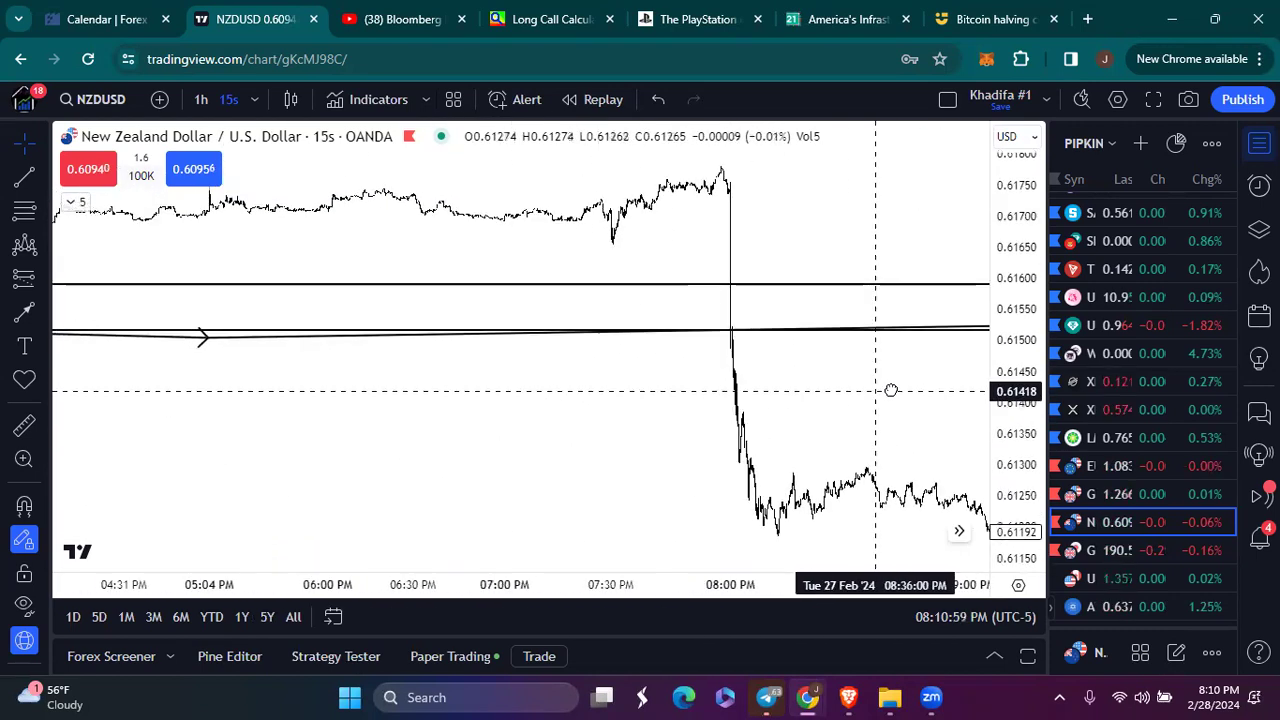
{"action": "scroll", "coordinate": [857, 409], "scroll_direction": "up", "scroll_amount": 4}
{"action": "scroll", "coordinate": [763, 408], "scroll_direction": "down", "scroll_amount": 2}
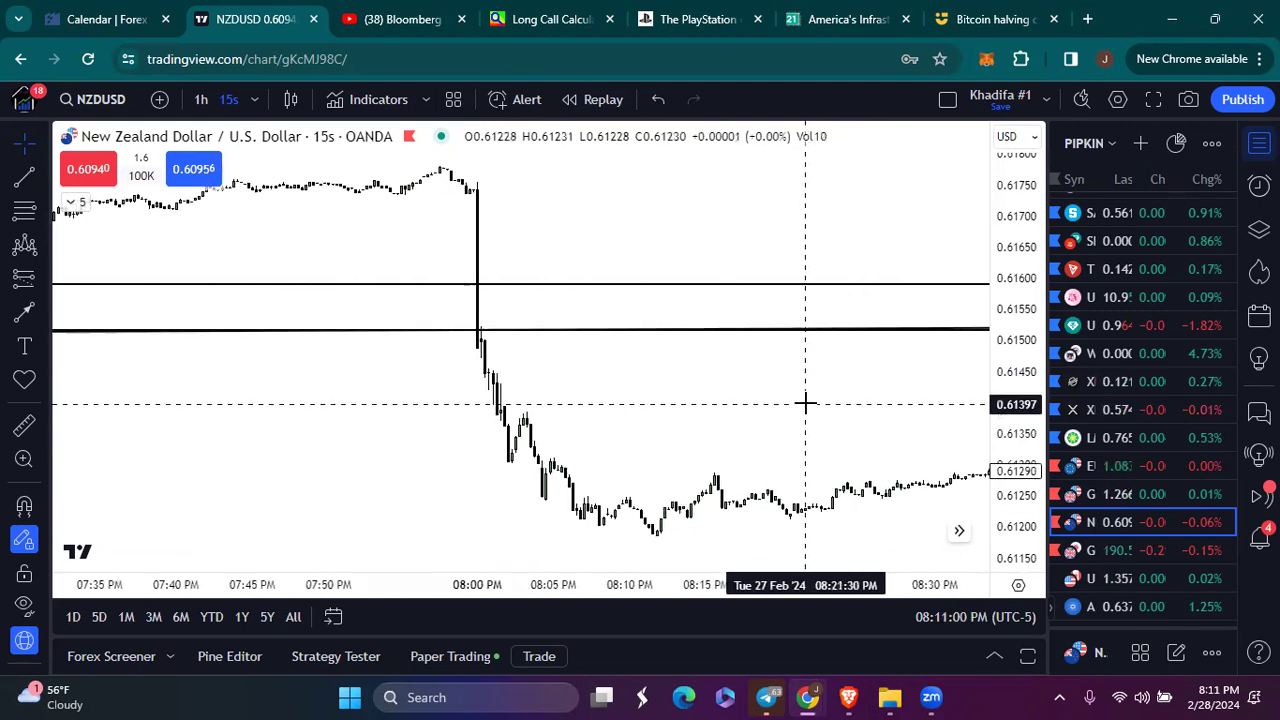
{"action": "scroll", "coordinate": [809, 403], "scroll_direction": "up", "scroll_amount": 3}
{"action": "left_click_drag", "start_coordinate": [760, 403], "coordinate": [703, 400]}
{"action": "scroll", "coordinate": [771, 414], "scroll_direction": "up", "scroll_amount": 2}
{"action": "scroll", "coordinate": [800, 390], "scroll_direction": "down", "scroll_amount": 2}
{"action": "scroll", "coordinate": [717, 390], "scroll_direction": "down", "scroll_amount": 2}
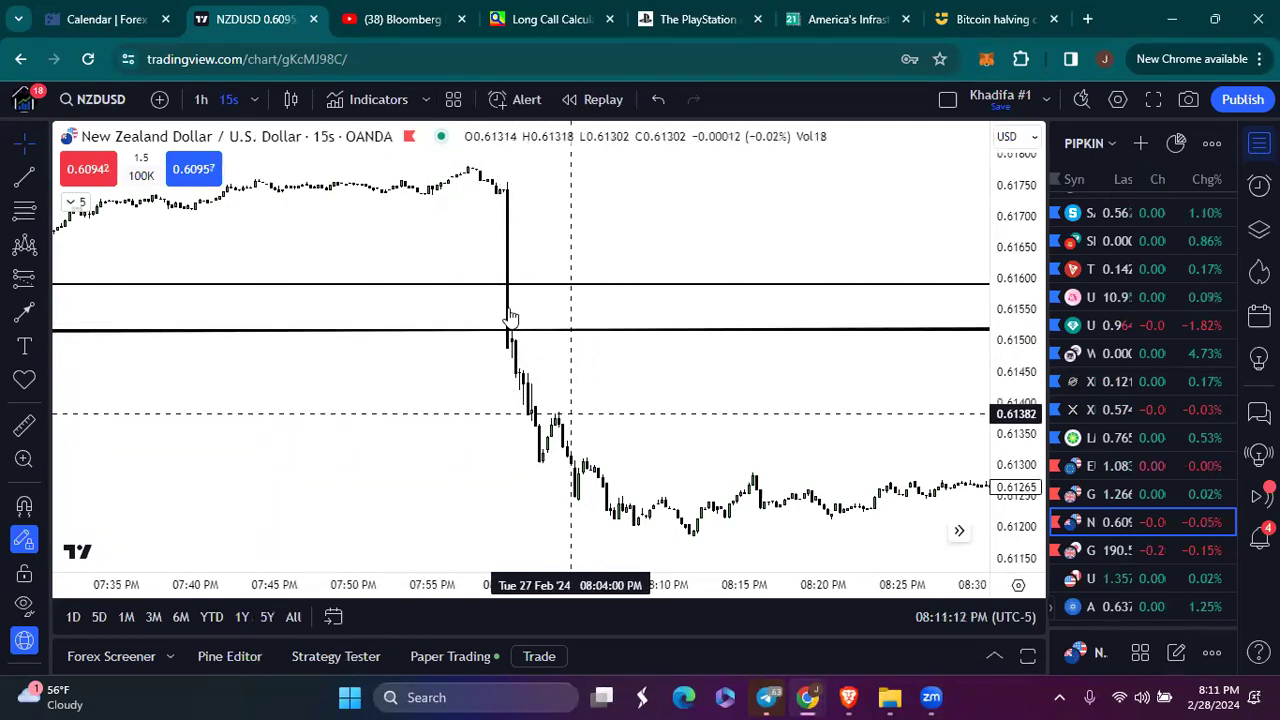
Review the bars following the drop, then return the chart to 1-hour candles
{"action": "left_click_drag", "start_coordinate": [765, 381], "coordinate": [189, 414]}
{"action": "scroll", "coordinate": [386, 249], "scroll_direction": "down", "scroll_amount": 2}
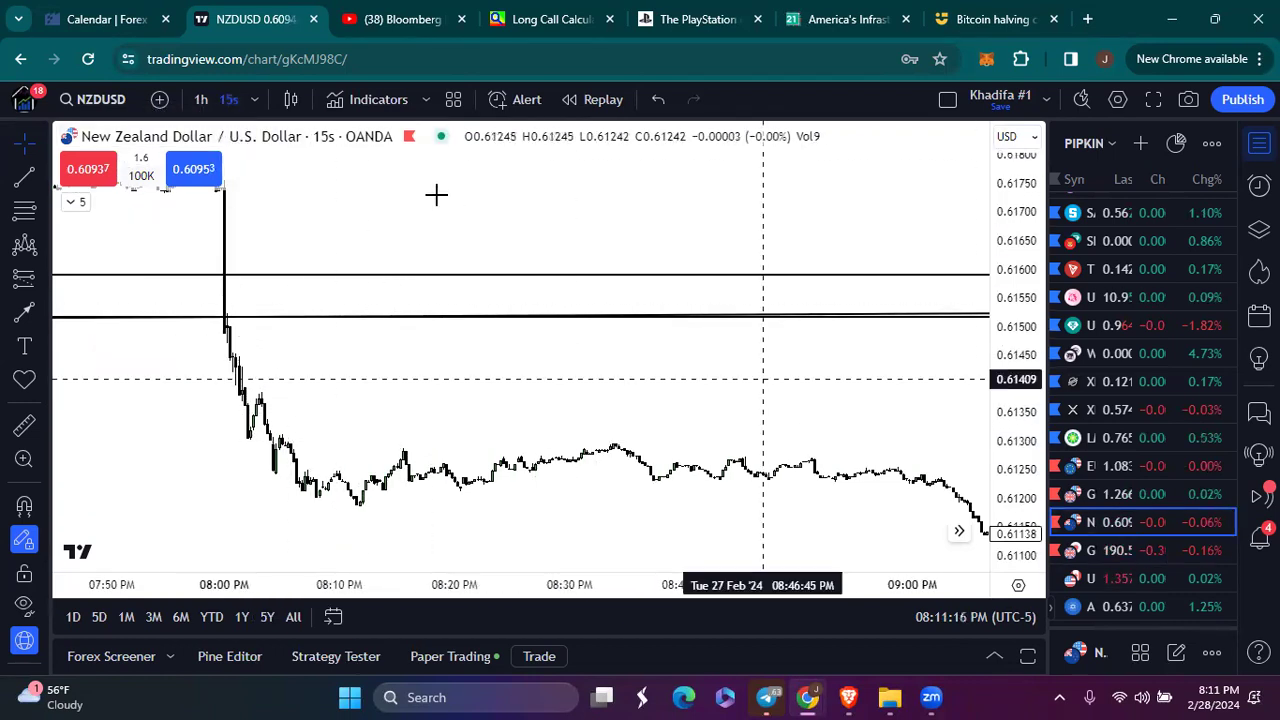
{"action": "scroll", "coordinate": [500, 334], "scroll_direction": "down", "scroll_amount": 3}
{"action": "left_click", "coordinate": [201, 99]}
Pan the hourly NZDUSD chart through early March and adjust the zoom
{"action": "scroll", "coordinate": [728, 373], "scroll_direction": "down", "scroll_amount": 5}
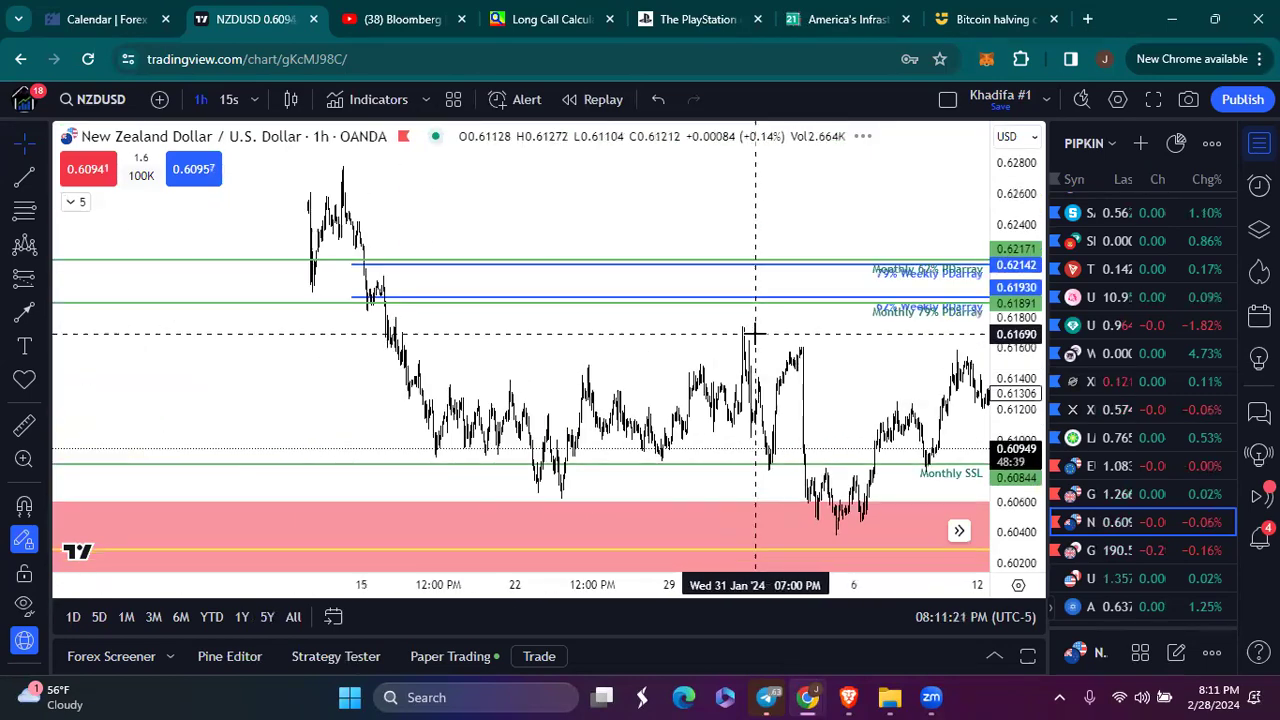
{"action": "left_click_drag", "start_coordinate": [855, 393], "coordinate": [228, 390]}
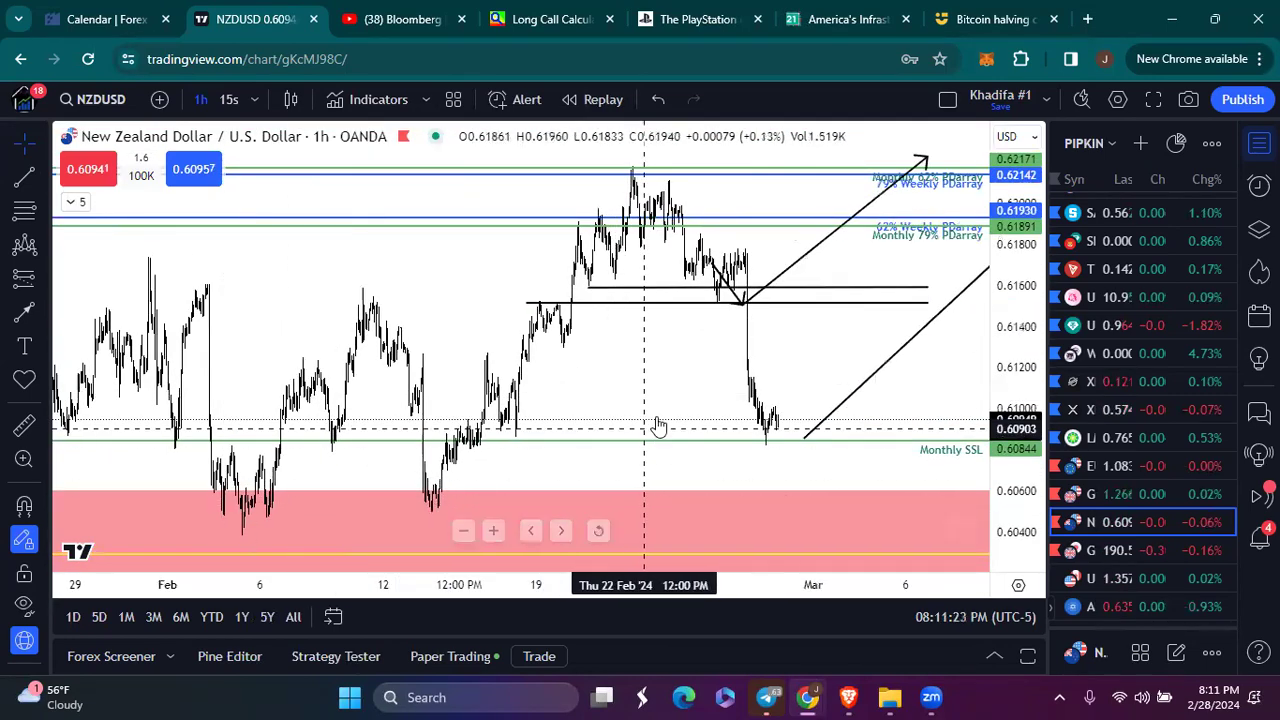
{"action": "scroll", "coordinate": [668, 440], "scroll_direction": "up", "scroll_amount": 5}
{"action": "scroll", "coordinate": [631, 437], "scroll_direction": "up", "scroll_amount": 3}
{"action": "scroll", "coordinate": [397, 458], "scroll_direction": "down", "scroll_amount": 2}
{"action": "scroll", "coordinate": [720, 369], "scroll_direction": "down", "scroll_amount": 4}
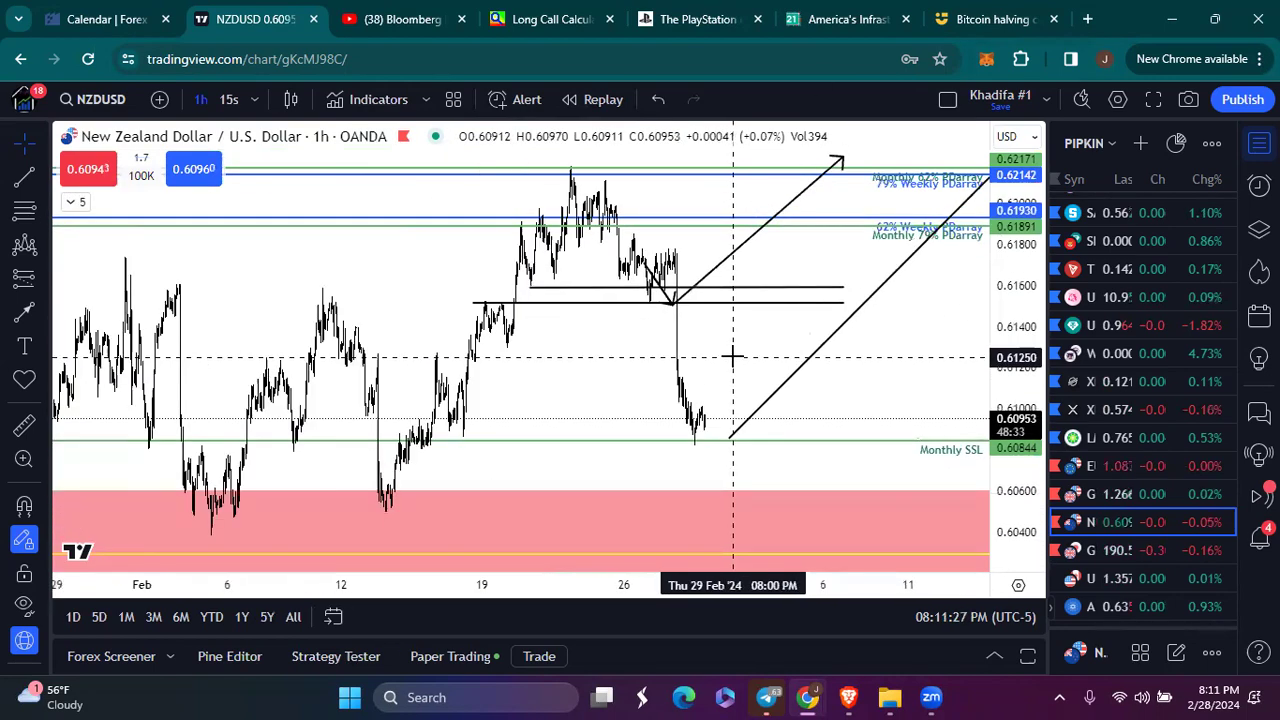
{"action": "scroll", "coordinate": [705, 390], "scroll_direction": "up", "scroll_amount": 3}
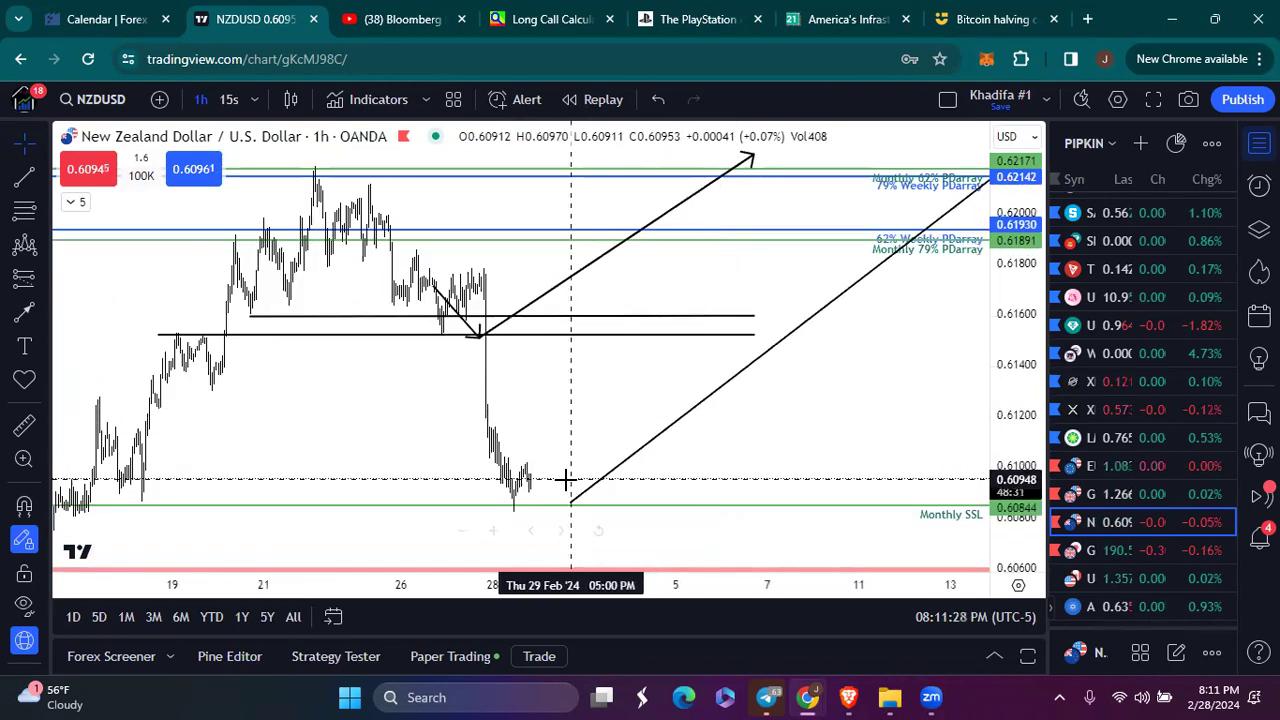
{"action": "scroll", "coordinate": [585, 466], "scroll_direction": "up", "scroll_amount": 2}
{"action": "scroll", "coordinate": [495, 430], "scroll_direction": "down", "scroll_amount": 3}
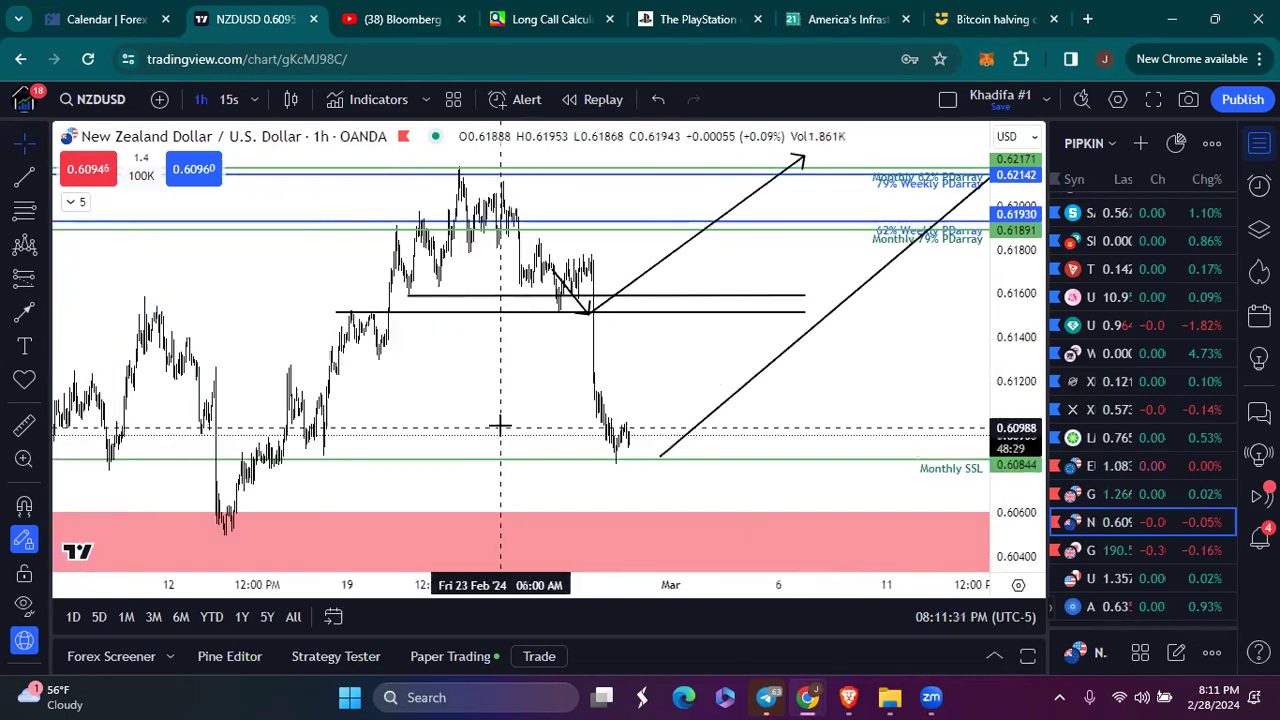
{"action": "scroll", "coordinate": [633, 423], "scroll_direction": "up", "scroll_amount": 3}
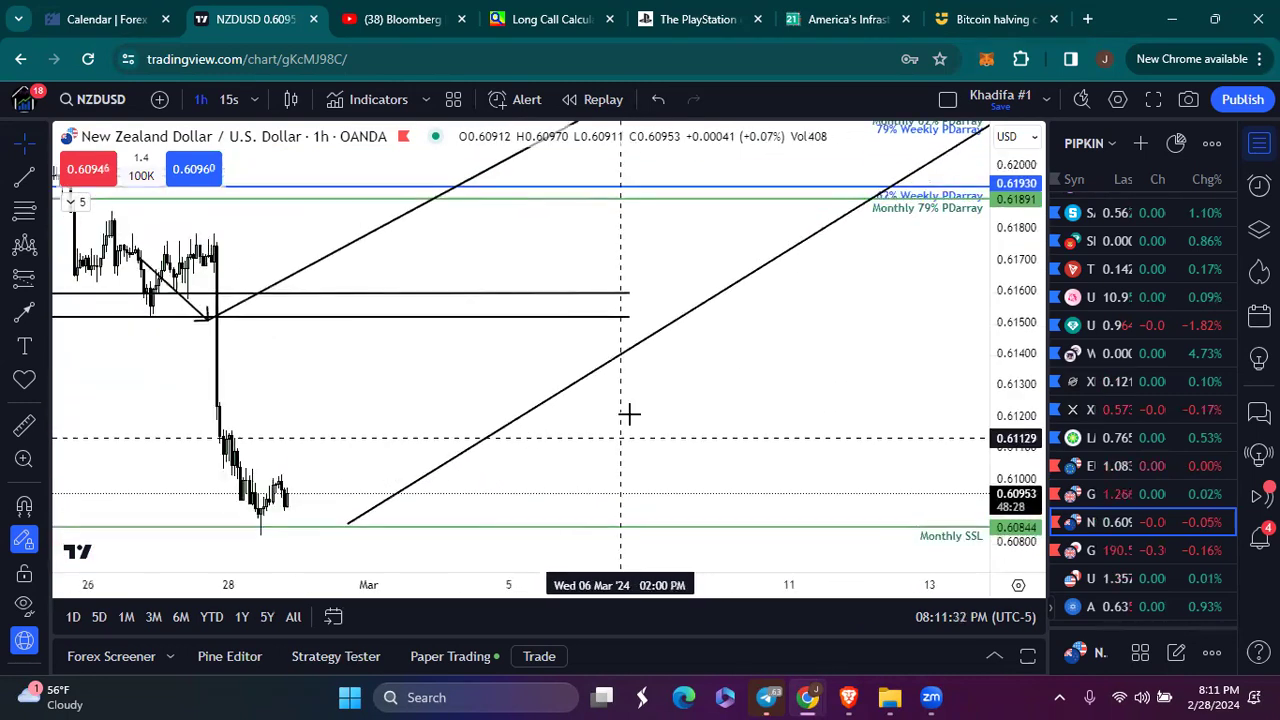
Switch to daily candles and frame Jan–Mar 2024 between Monthly BSL 0.63696 and SSL 0.60844
{"action": "left_click", "coordinate": [255, 103]}
{"action": "scroll", "coordinate": [346, 437], "scroll_direction": "down", "scroll_amount": 4}
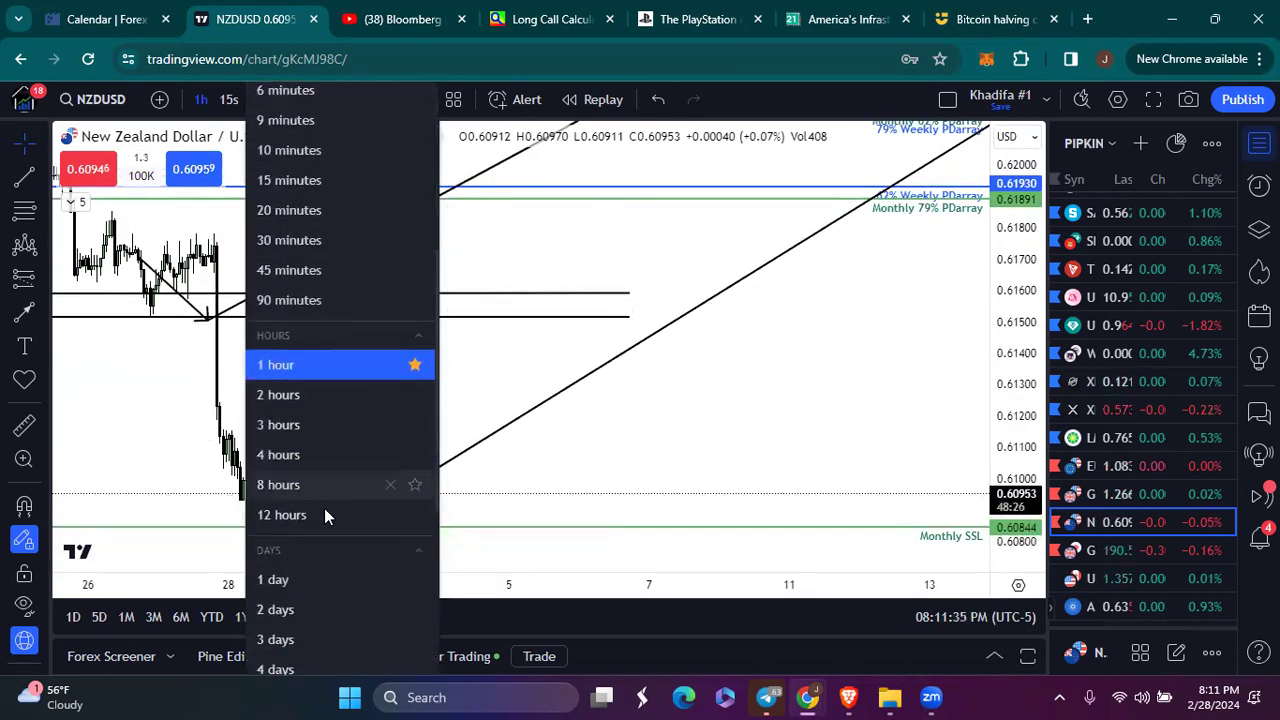
{"action": "left_click", "coordinate": [274, 580]}
{"action": "scroll", "coordinate": [591, 438], "scroll_direction": "up", "scroll_amount": 2}
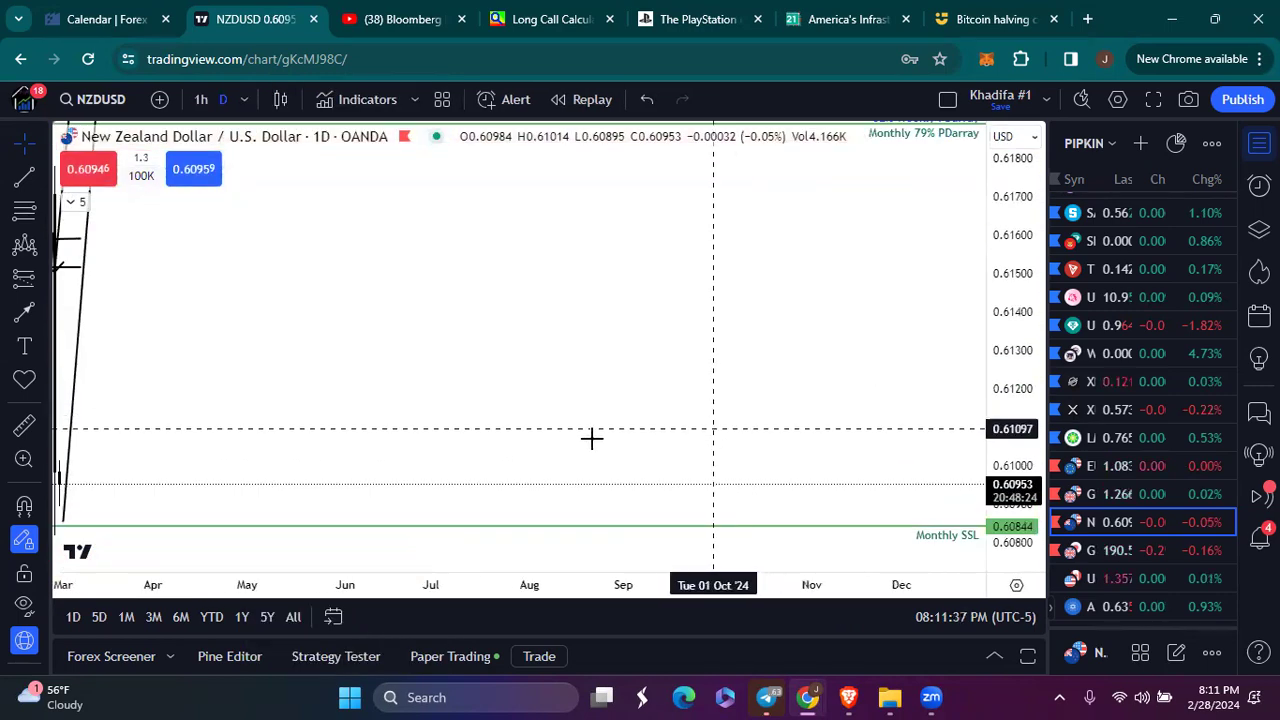
{"action": "scroll", "coordinate": [557, 477], "scroll_direction": "left", "scroll_amount": 3}
{"action": "scroll", "coordinate": [951, 429], "scroll_direction": "down", "scroll_amount": 2}
{"action": "scroll", "coordinate": [891, 477], "scroll_direction": "up", "scroll_amount": 2}
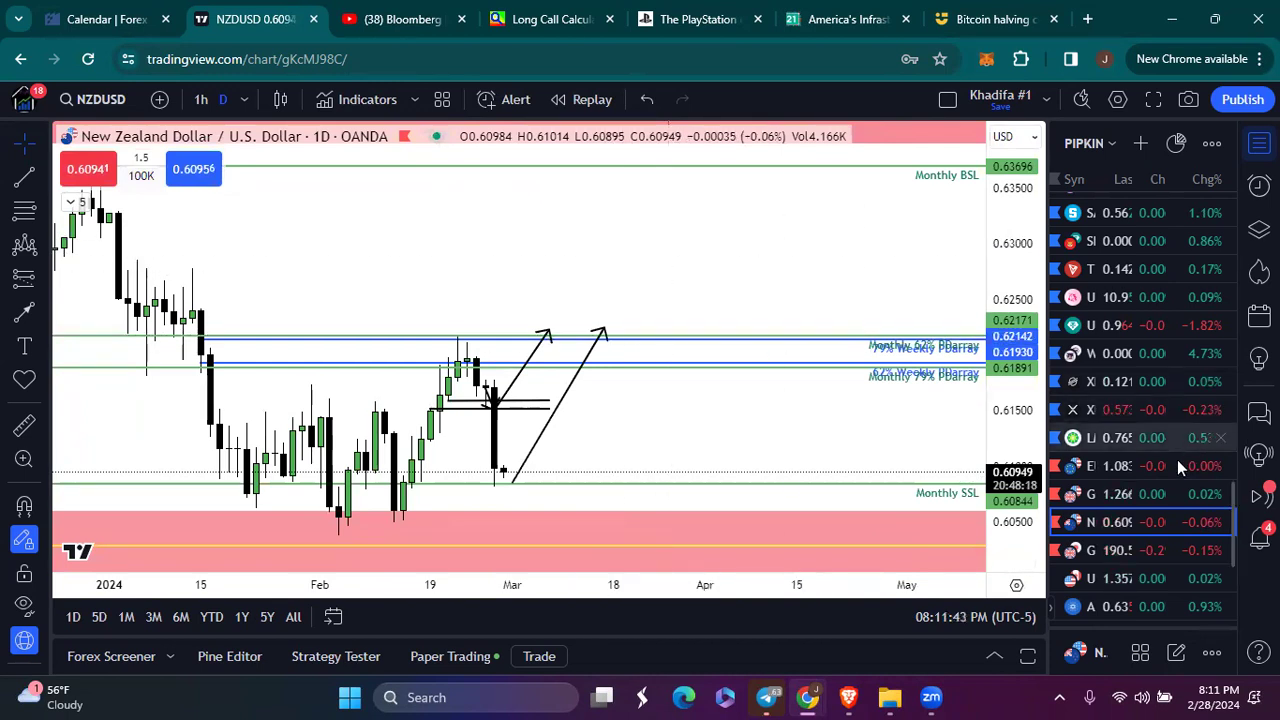
{"action": "scroll", "coordinate": [1181, 454], "scroll_direction": "down", "scroll_amount": 5}
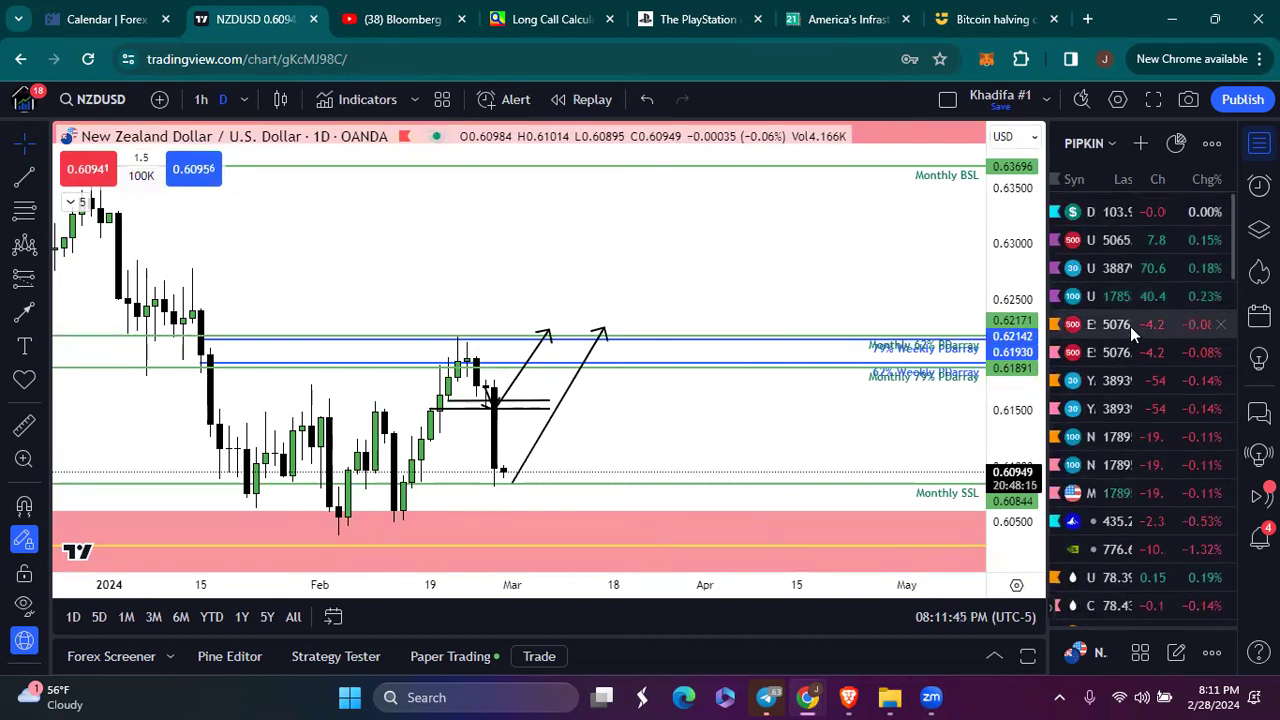
Load the ESH2024 daily chart from the ES 5076 watchlist row and zoom in
{"action": "left_click", "coordinate": [1125, 351]}
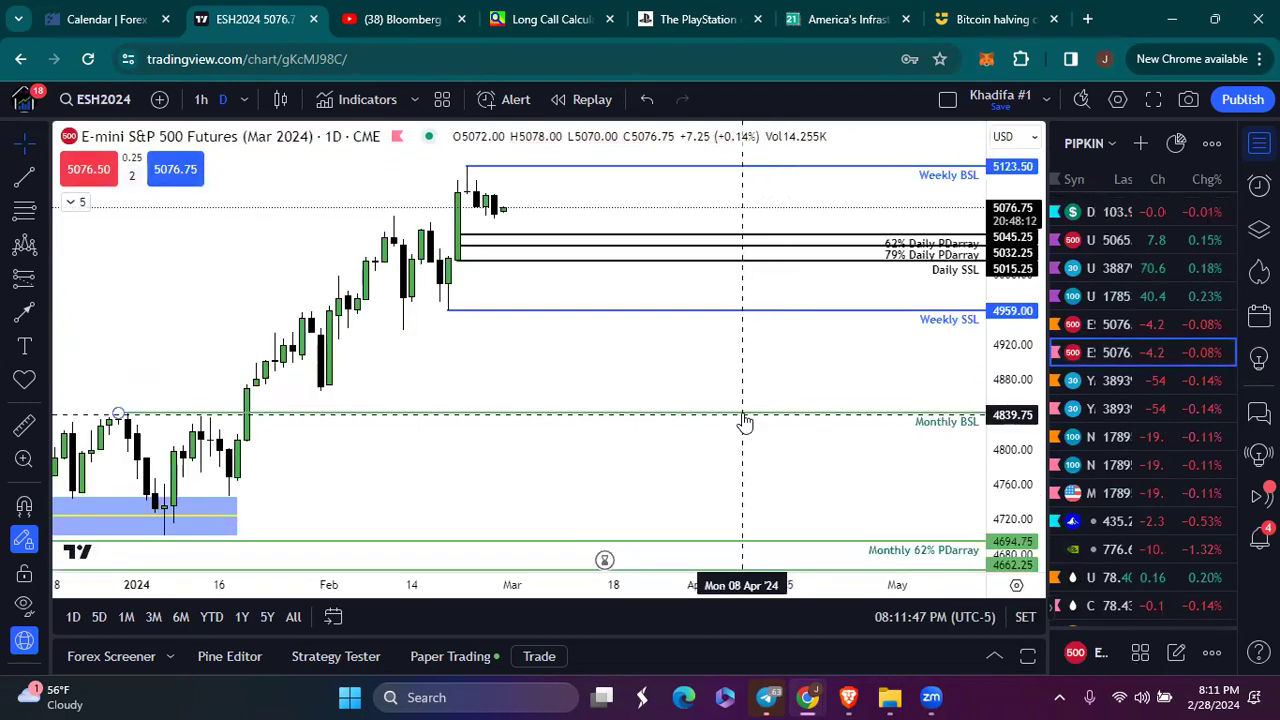
{"action": "scroll", "coordinate": [760, 390], "scroll_direction": "up", "scroll_amount": 2}
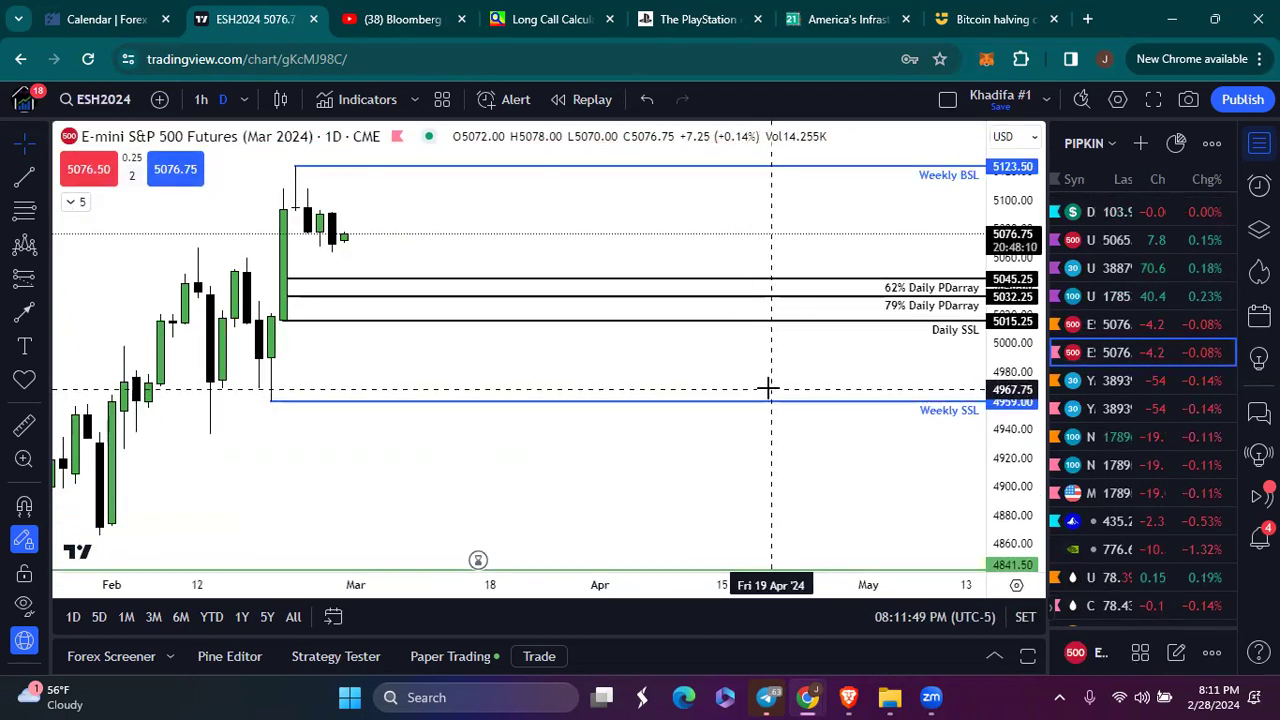
{"action": "scroll", "coordinate": [766, 389], "scroll_direction": "up", "scroll_amount": 3}
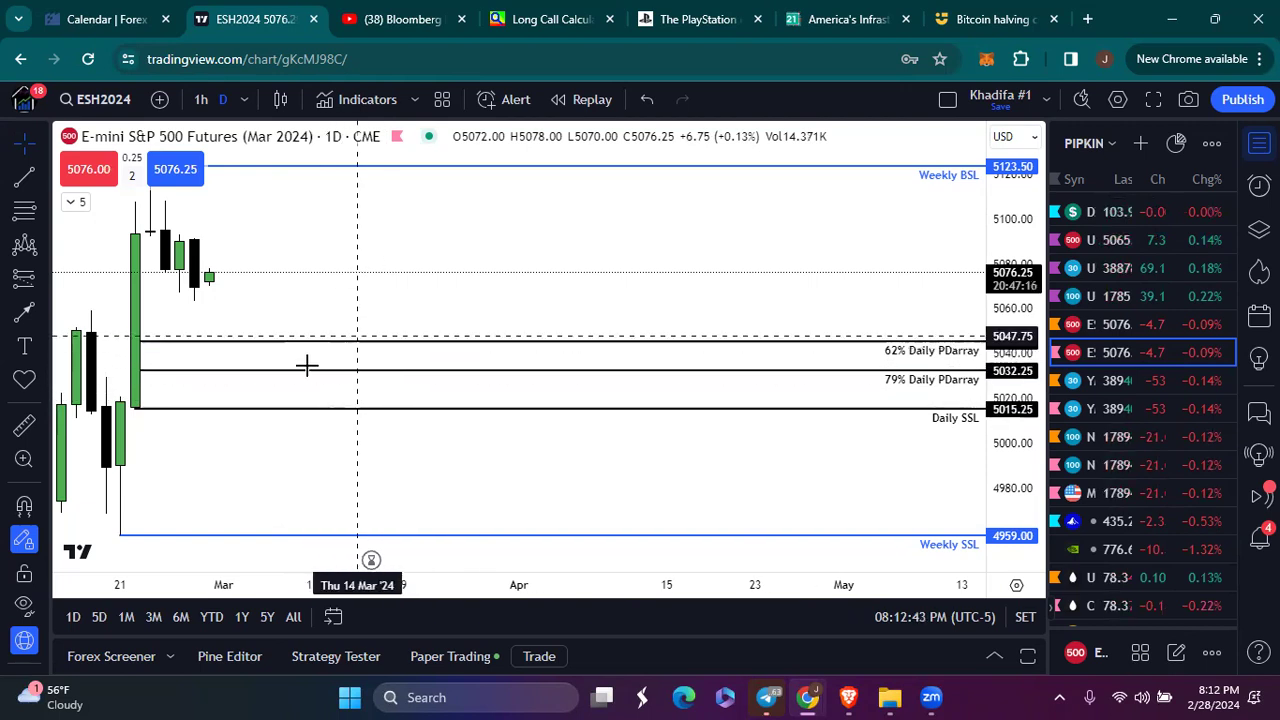
Zoom around recent candles to review levels from Weekly BSL 5123.50 to Weekly SSL 4959.00
{"action": "scroll", "coordinate": [379, 347], "scroll_direction": "down", "scroll_amount": 2}
{"action": "scroll", "coordinate": [357, 366], "scroll_direction": "up", "scroll_amount": 2}
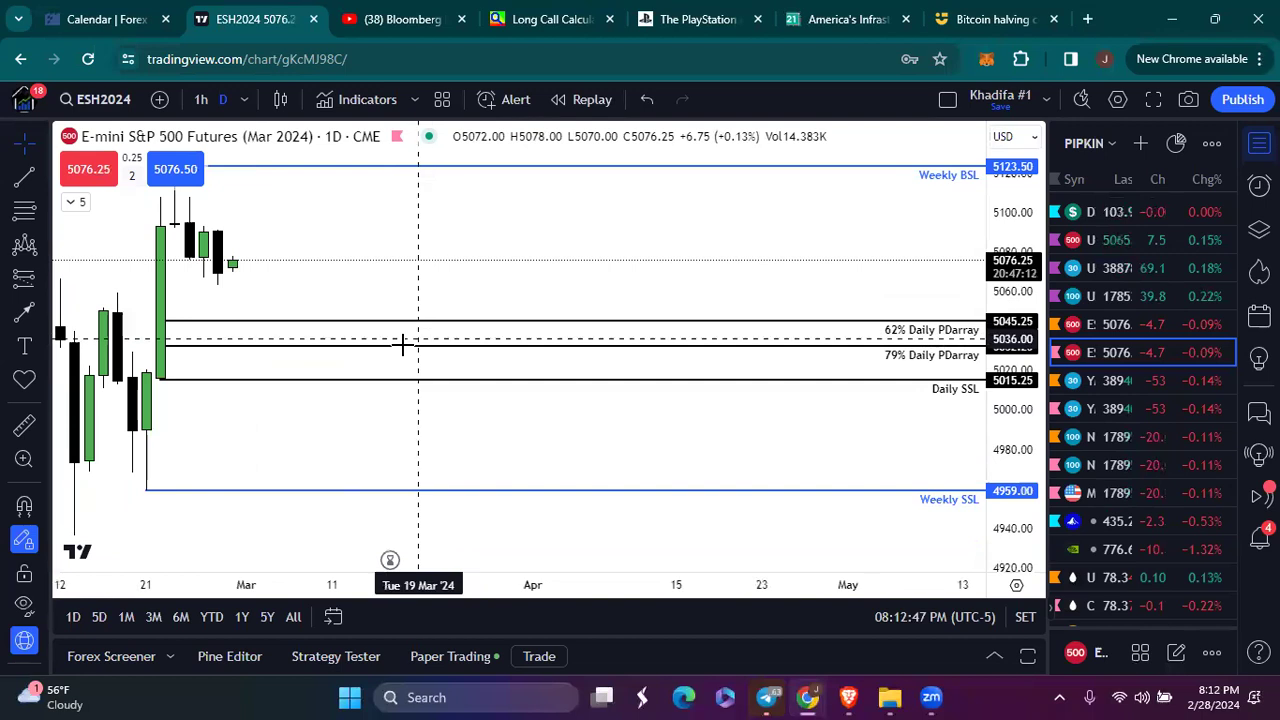
{"action": "scroll", "coordinate": [480, 397], "scroll_direction": "down", "scroll_amount": 2}
{"action": "scroll", "coordinate": [491, 386], "scroll_direction": "up", "scroll_amount": 2}
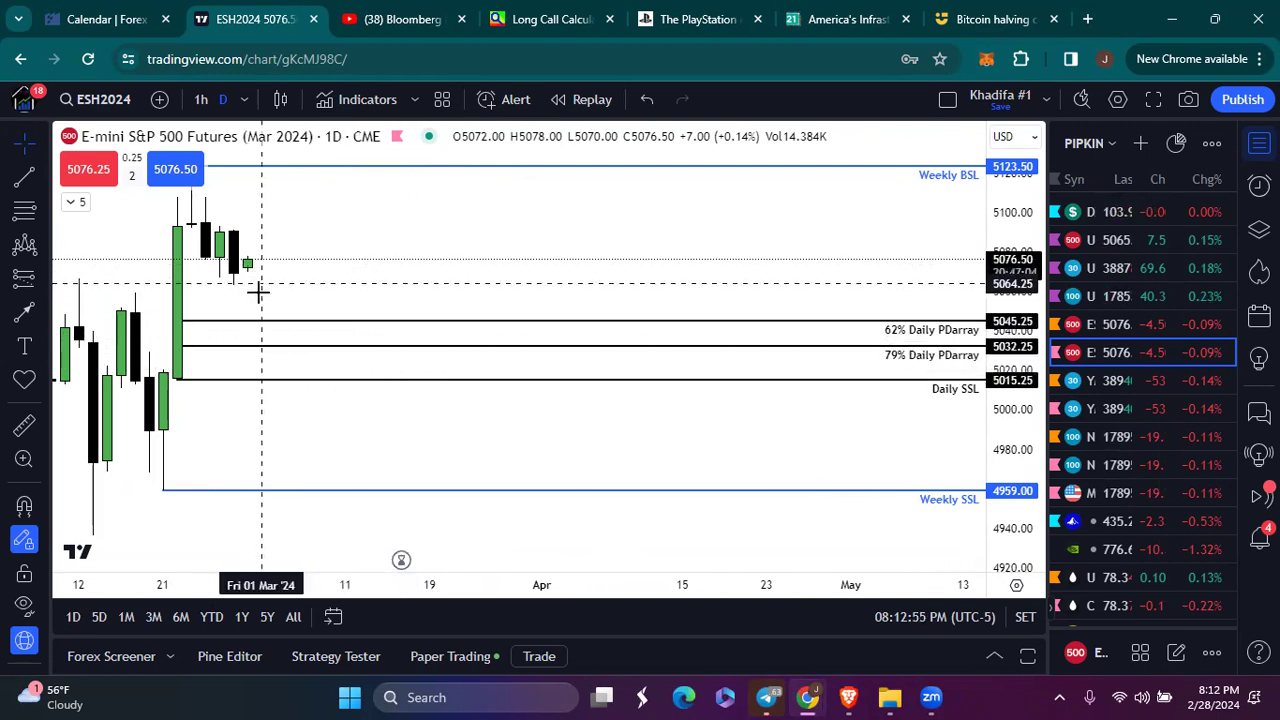
{"action": "scroll", "coordinate": [280, 204], "scroll_direction": "down", "scroll_amount": 4}
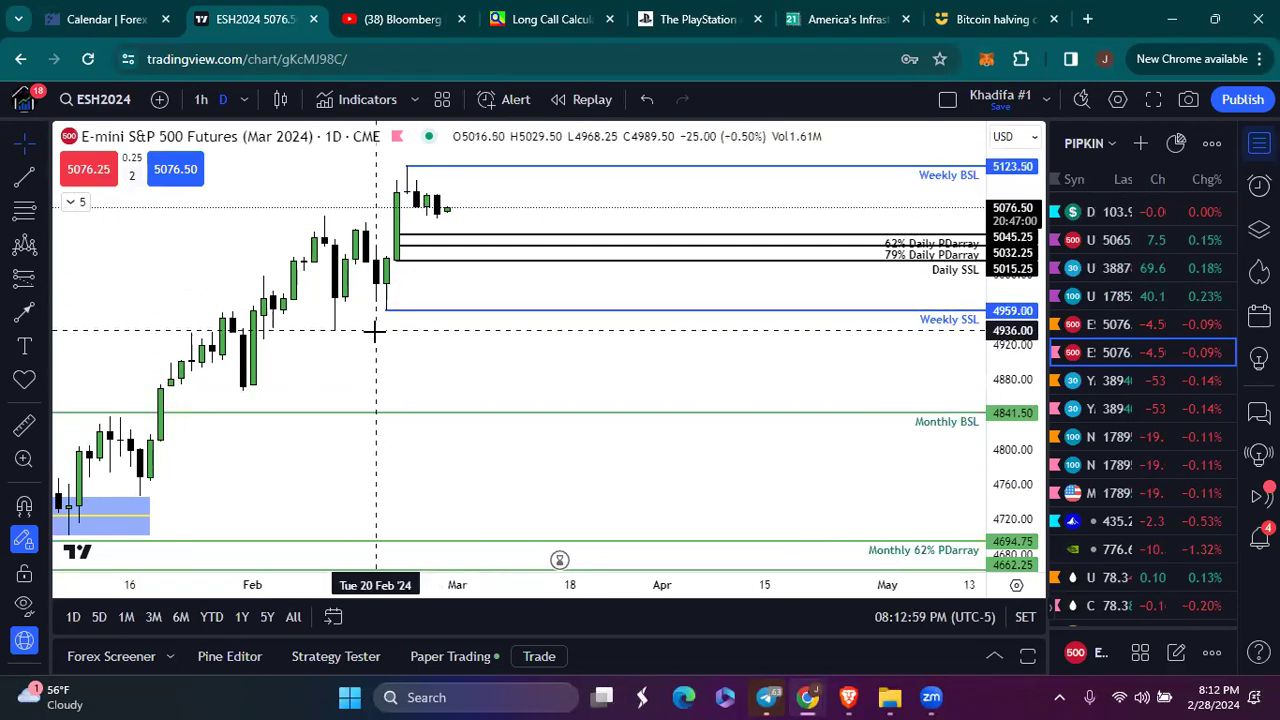
{"action": "scroll", "coordinate": [425, 430], "scroll_direction": "up", "scroll_amount": 3}
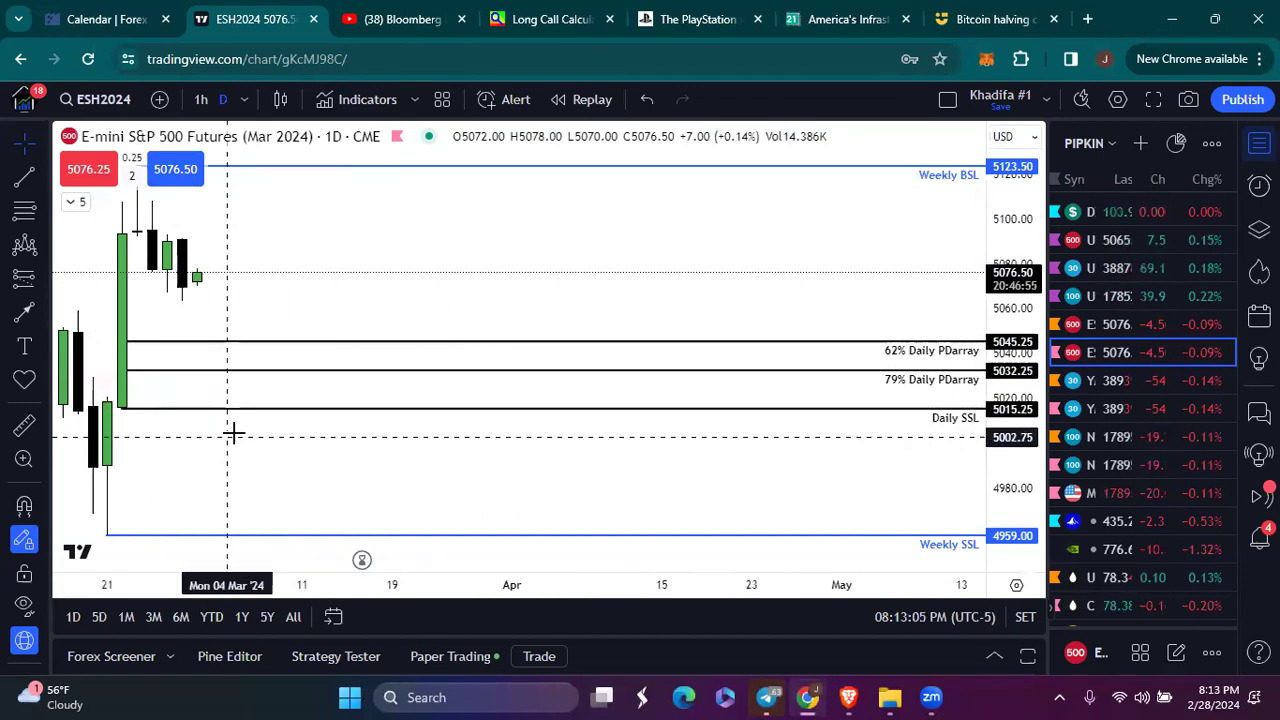
{"action": "scroll", "coordinate": [231, 434], "scroll_direction": "down", "scroll_amount": 2}
{"action": "scroll", "coordinate": [335, 440], "scroll_direction": "up", "scroll_amount": 2}
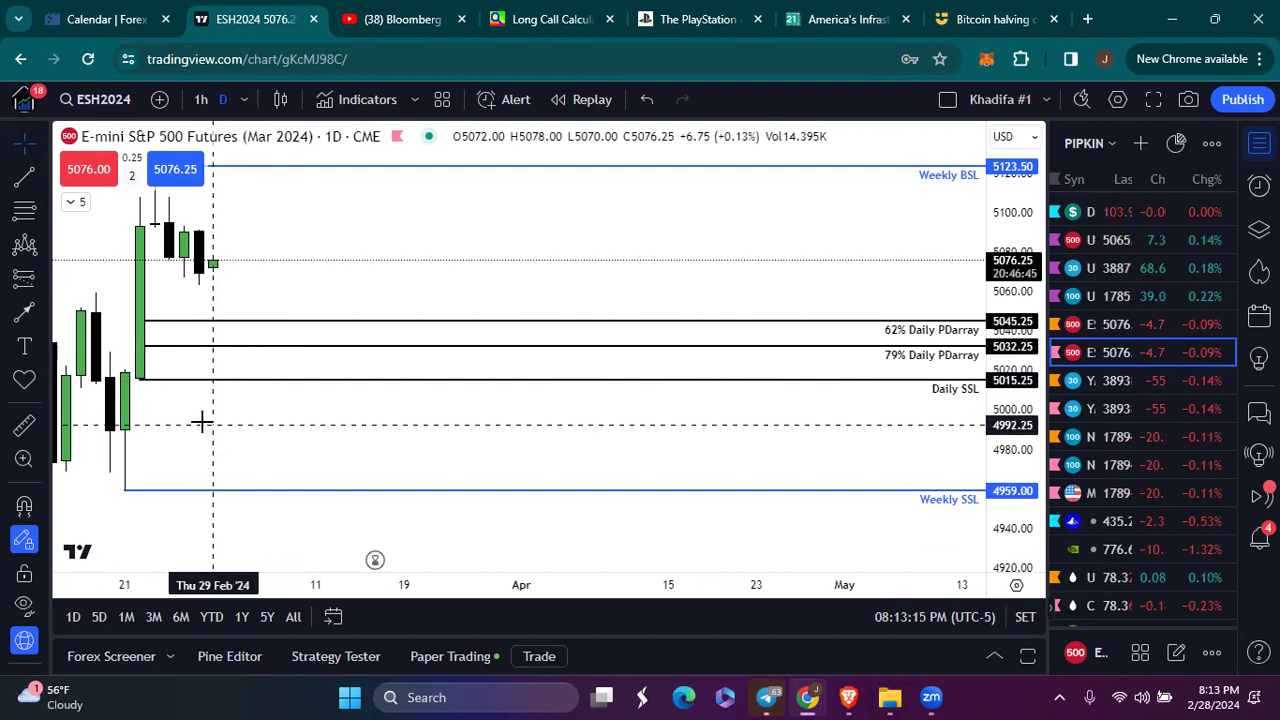
{"action": "scroll", "coordinate": [305, 427], "scroll_direction": "down", "scroll_amount": 1}
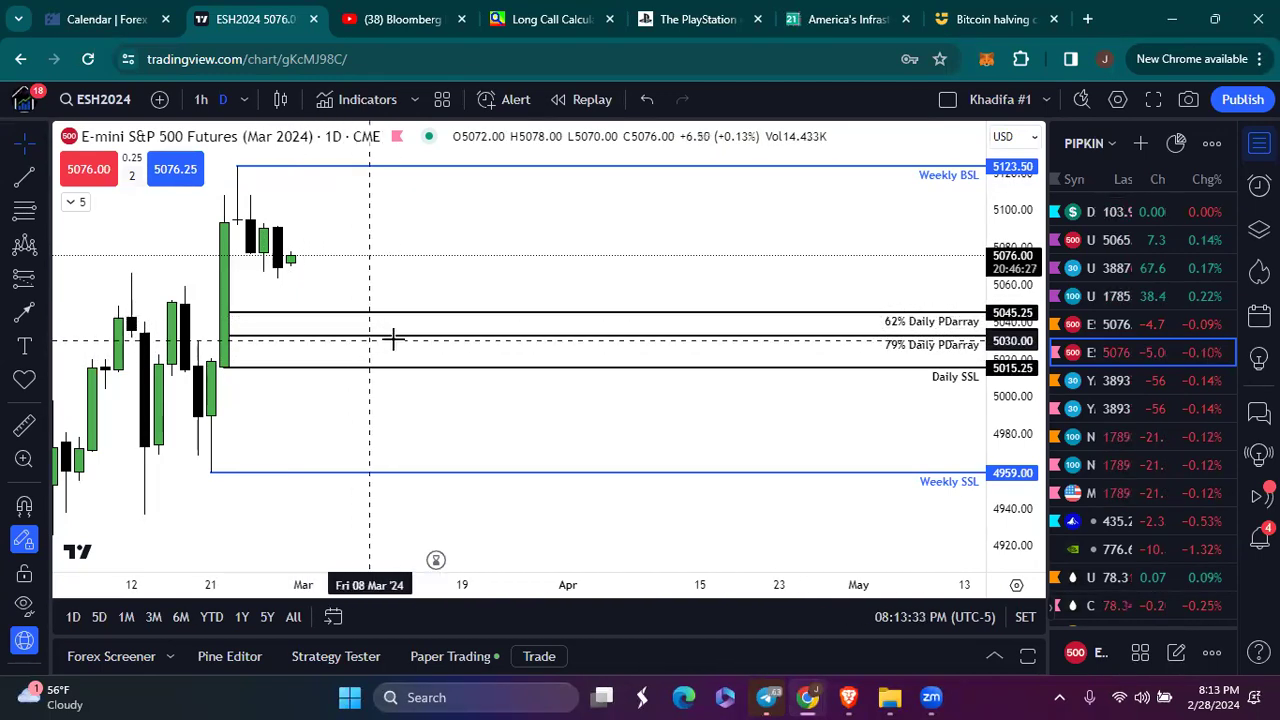
{"action": "scroll", "coordinate": [479, 397], "scroll_direction": "down", "scroll_amount": 1}
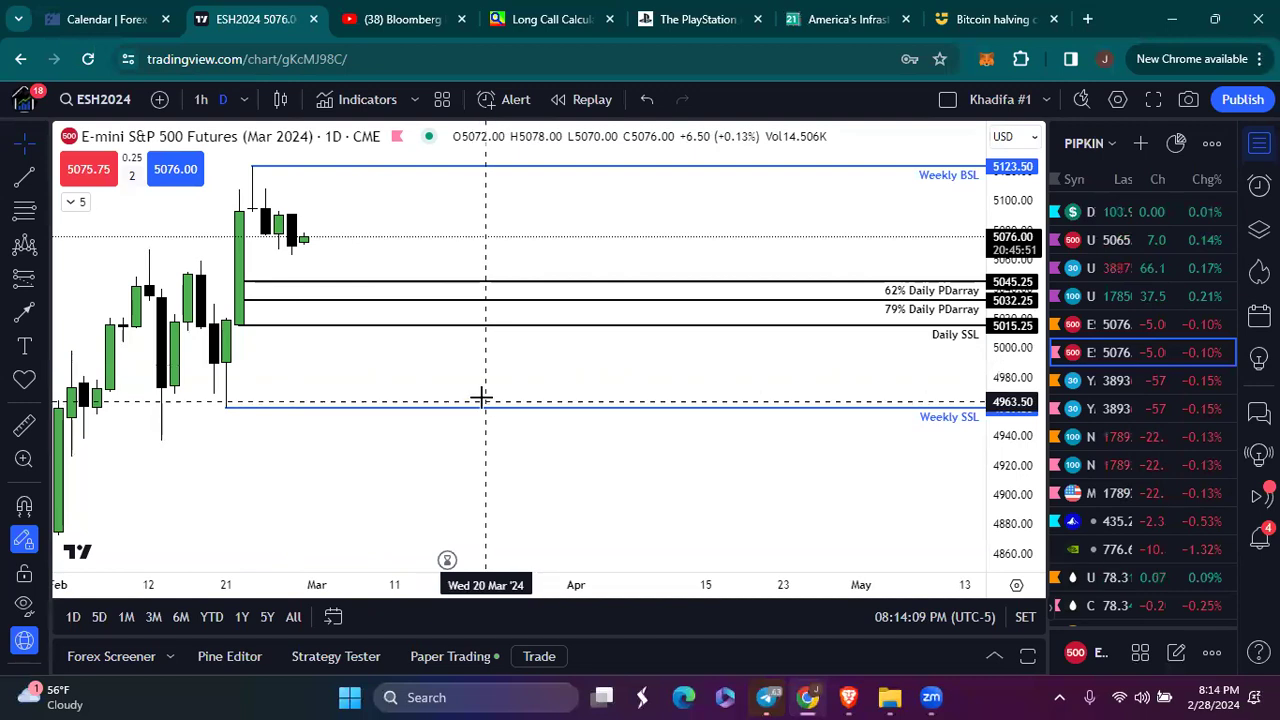
{"action": "scroll", "coordinate": [475, 403], "scroll_direction": "up", "scroll_amount": 3}
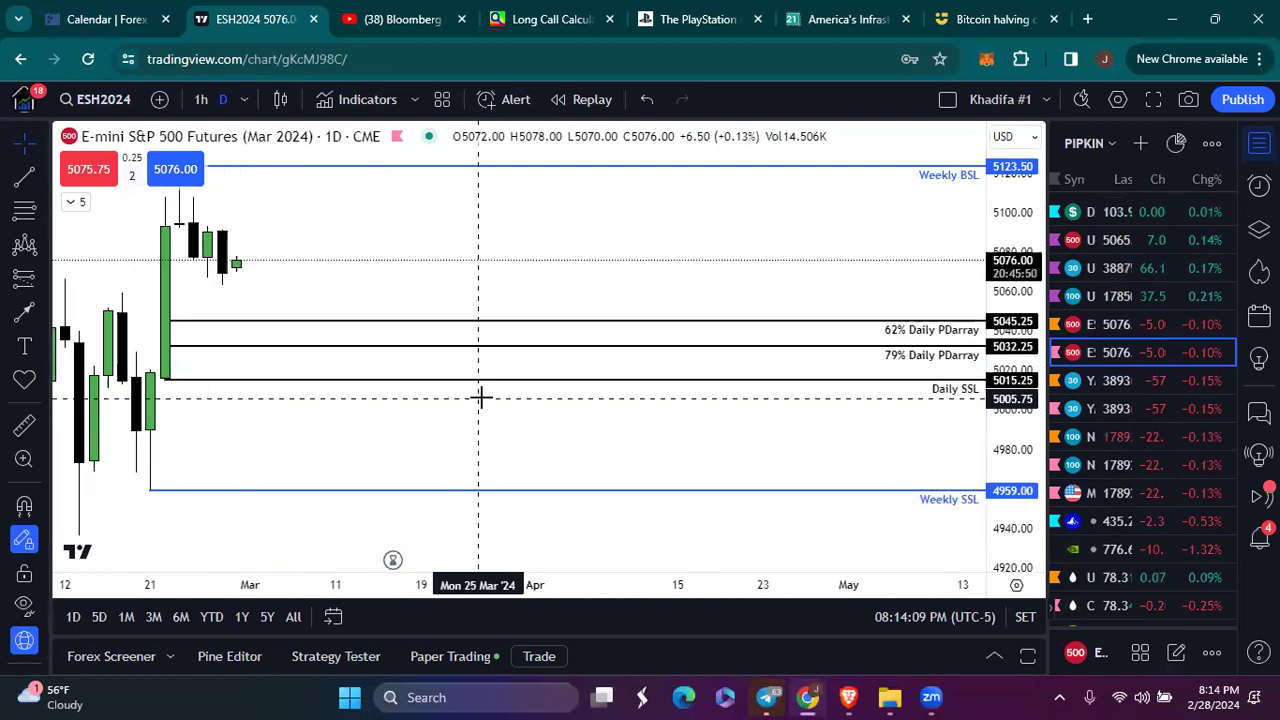
Load NQH2024, zoom toward 28–29 February, and switch to hourly candles
{"action": "left_click", "coordinate": [1125, 469]}
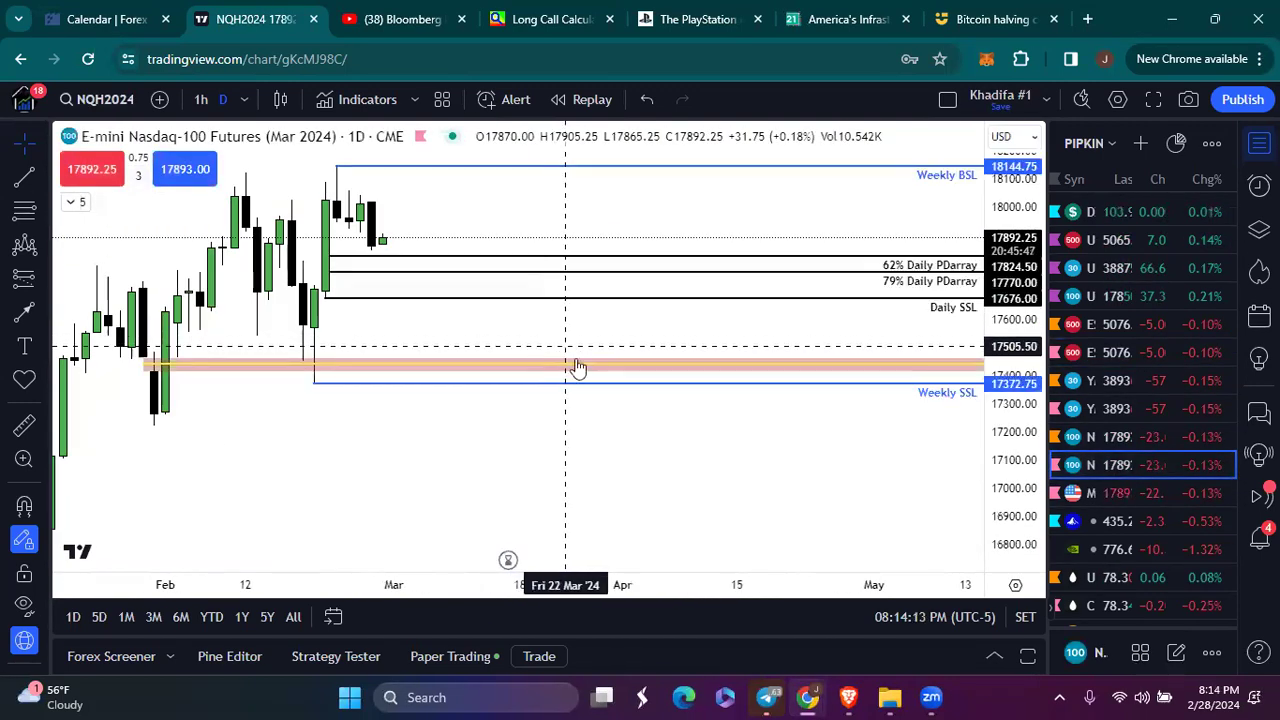
{"action": "scroll", "coordinate": [560, 338], "scroll_direction": "up", "scroll_amount": 2}
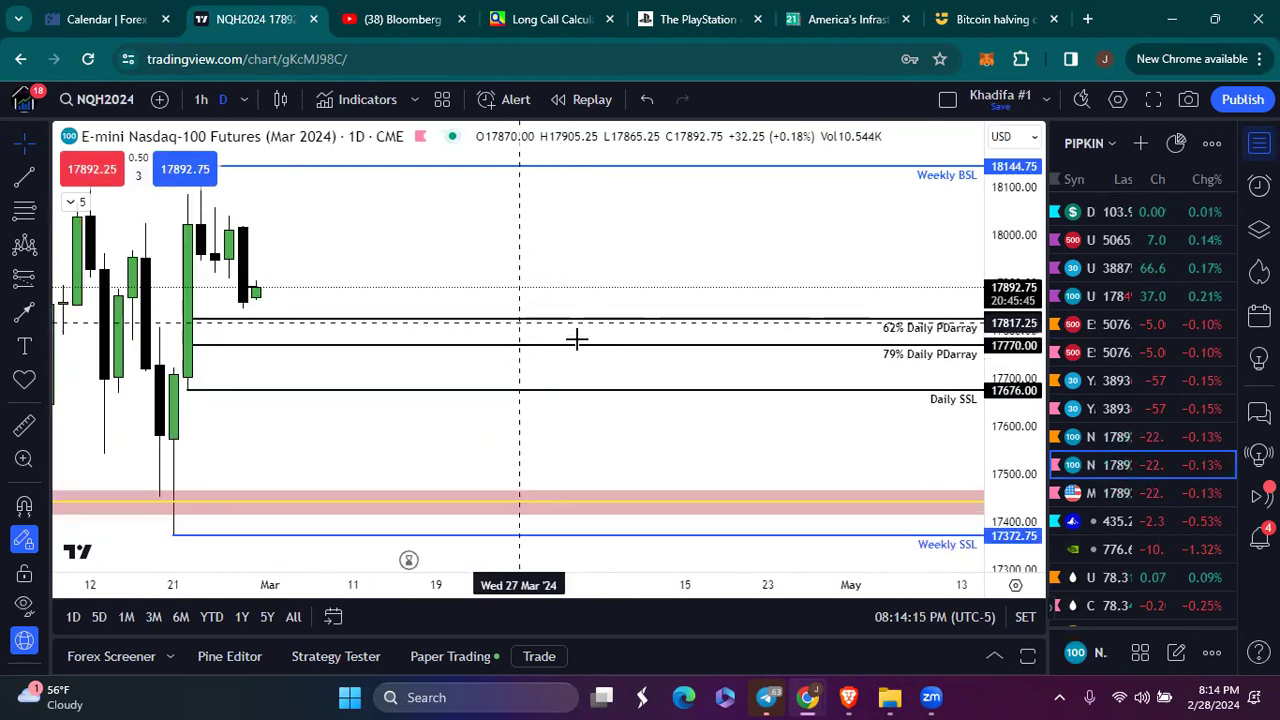
{"action": "scroll", "coordinate": [614, 365], "scroll_direction": "right", "scroll_amount": 2}
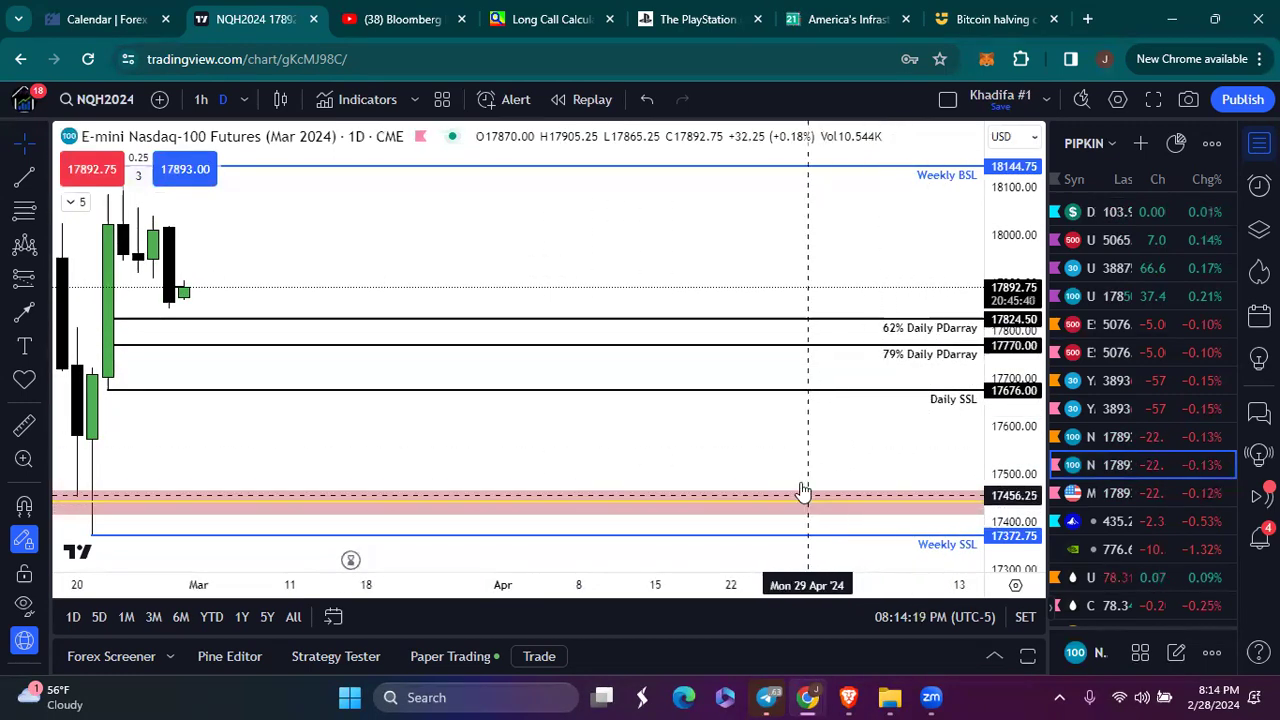
{"action": "scroll", "coordinate": [795, 480], "scroll_direction": "down", "scroll_amount": 3}
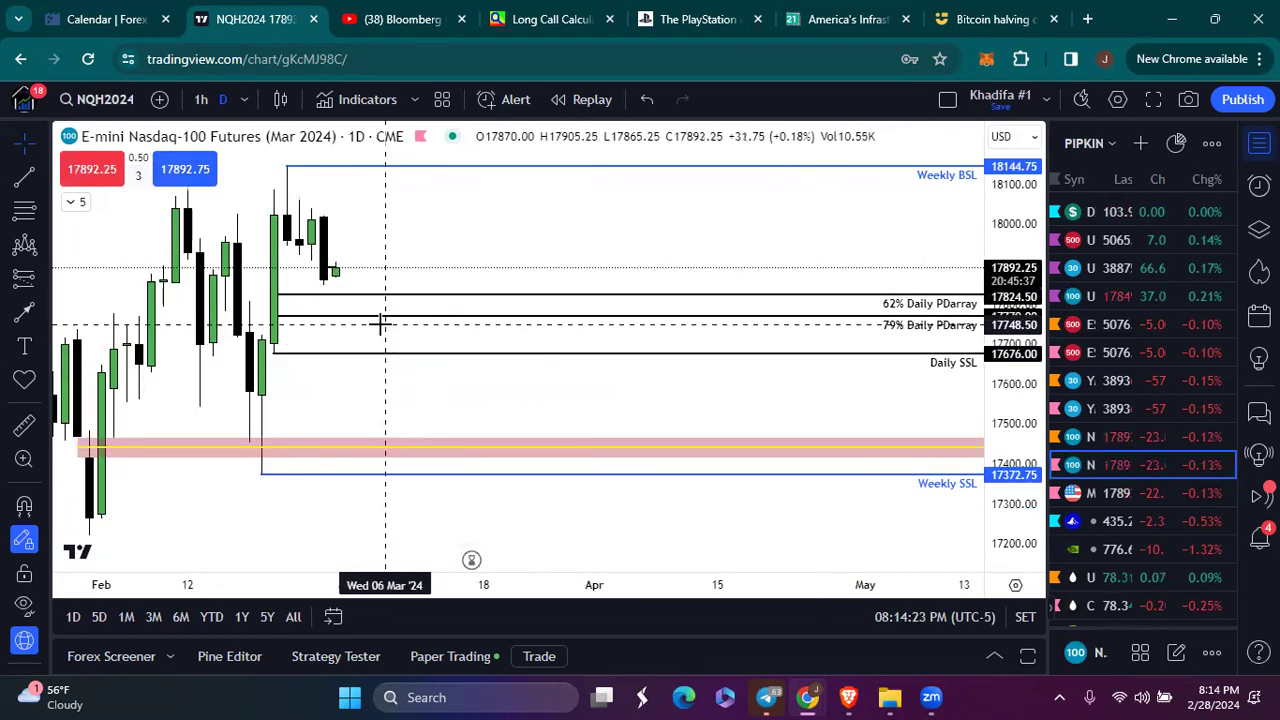
{"action": "scroll", "coordinate": [375, 320], "scroll_direction": "right", "scroll_amount": 2}
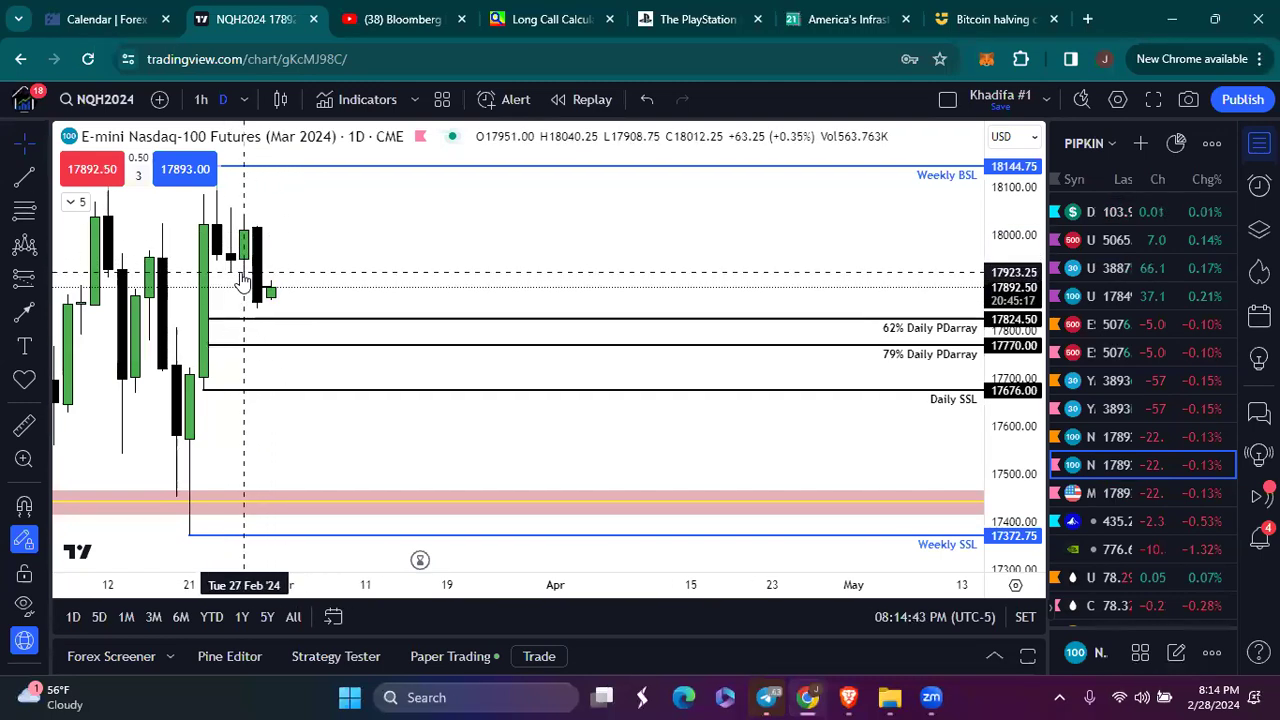
{"action": "scroll", "coordinate": [420, 305], "scroll_direction": "up", "scroll_amount": 3}
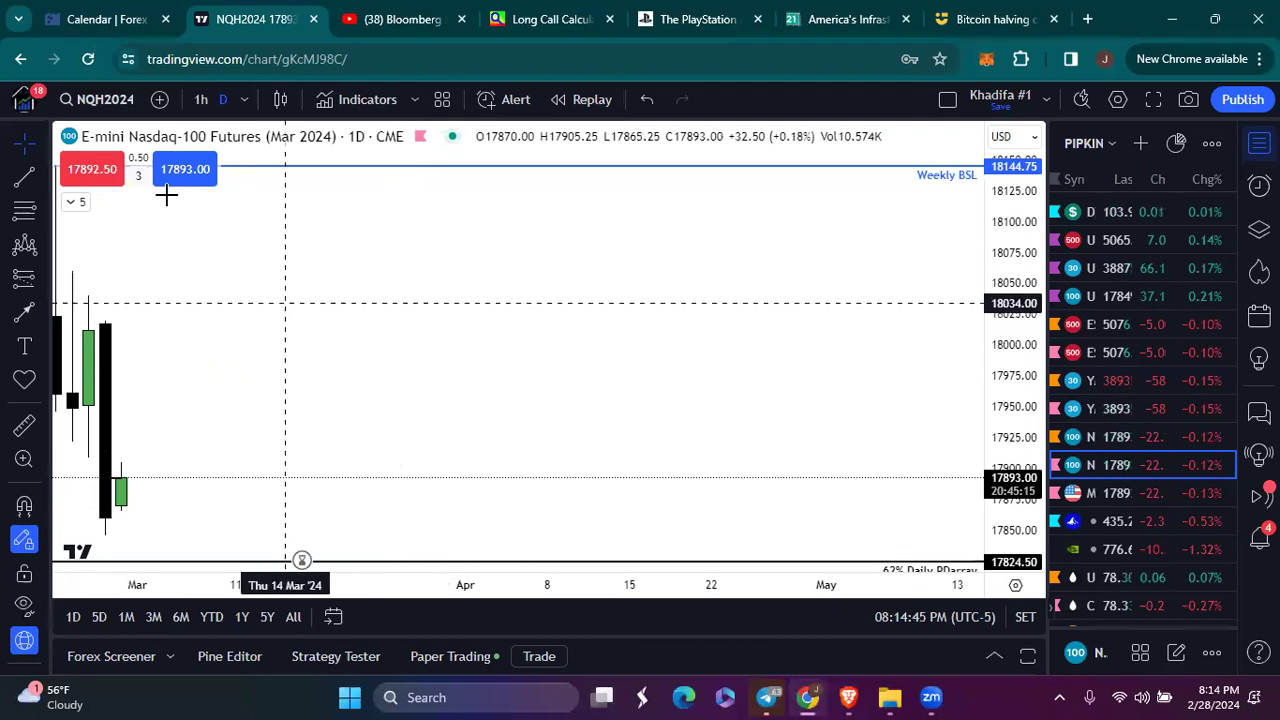
{"action": "left_click", "coordinate": [201, 99]}
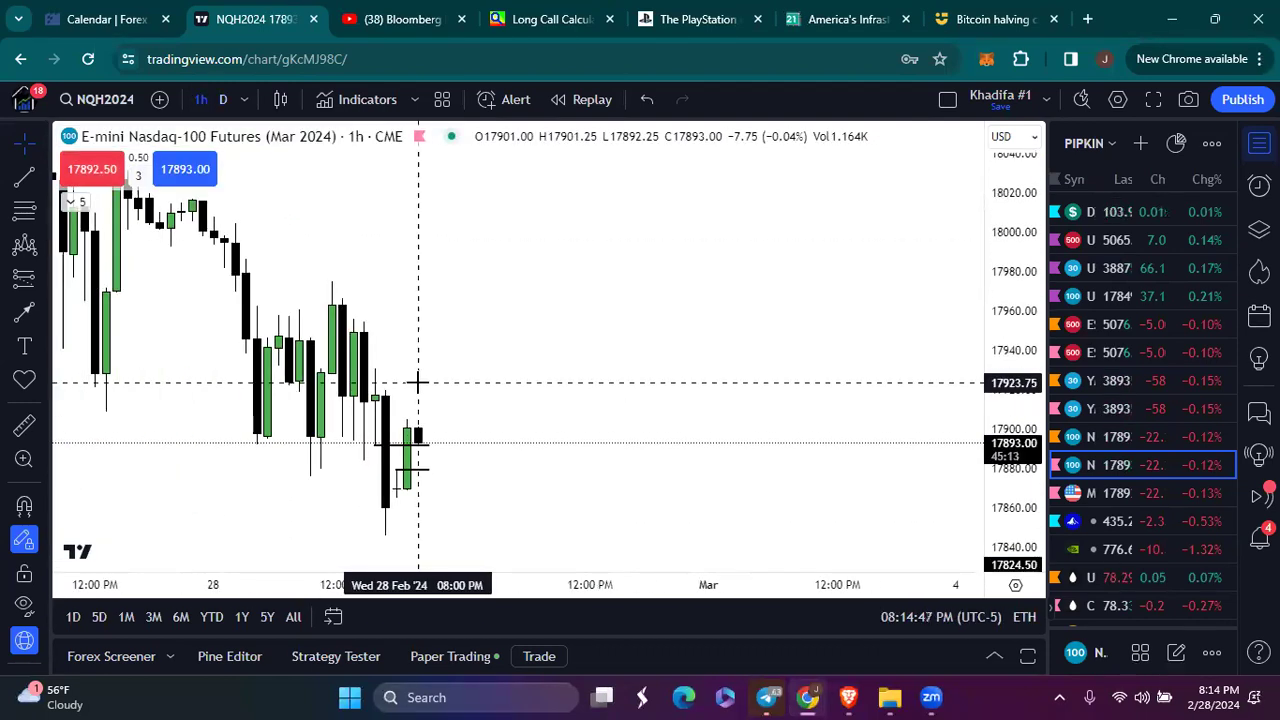
{"action": "scroll", "coordinate": [495, 400], "scroll_direction": "up", "scroll_amount": 2}
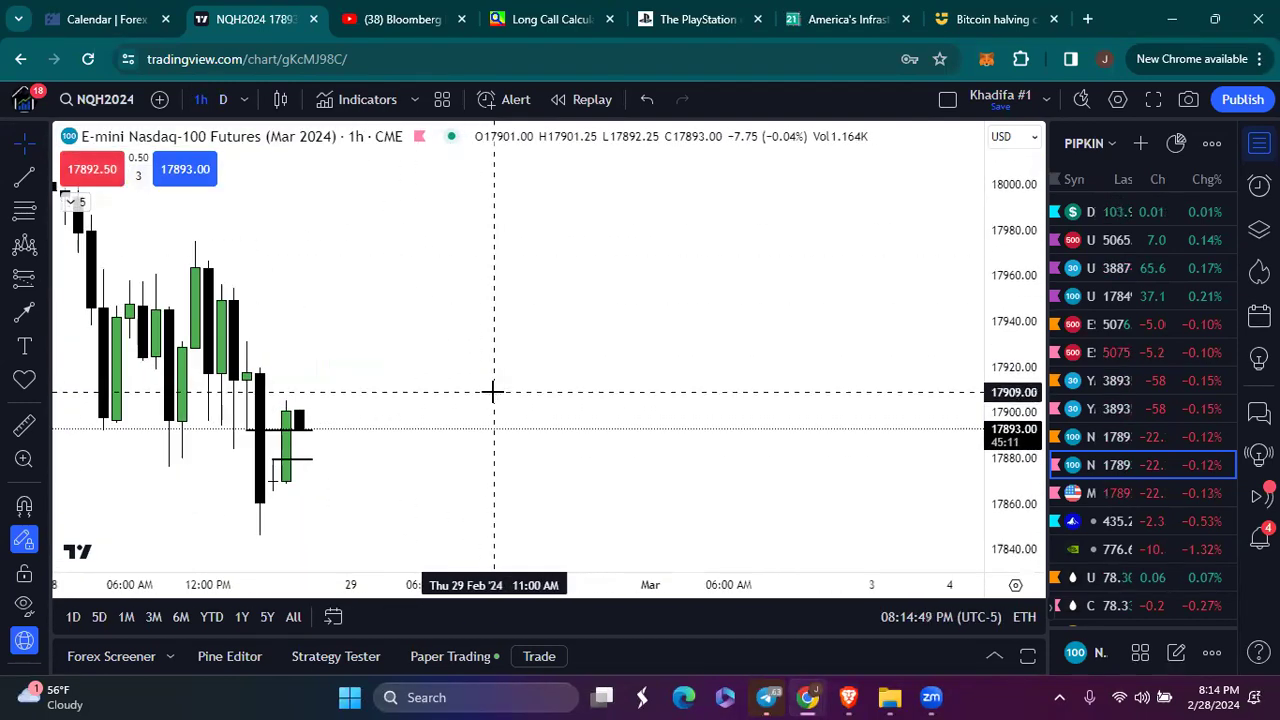
{"action": "left_click", "coordinate": [240, 101]}
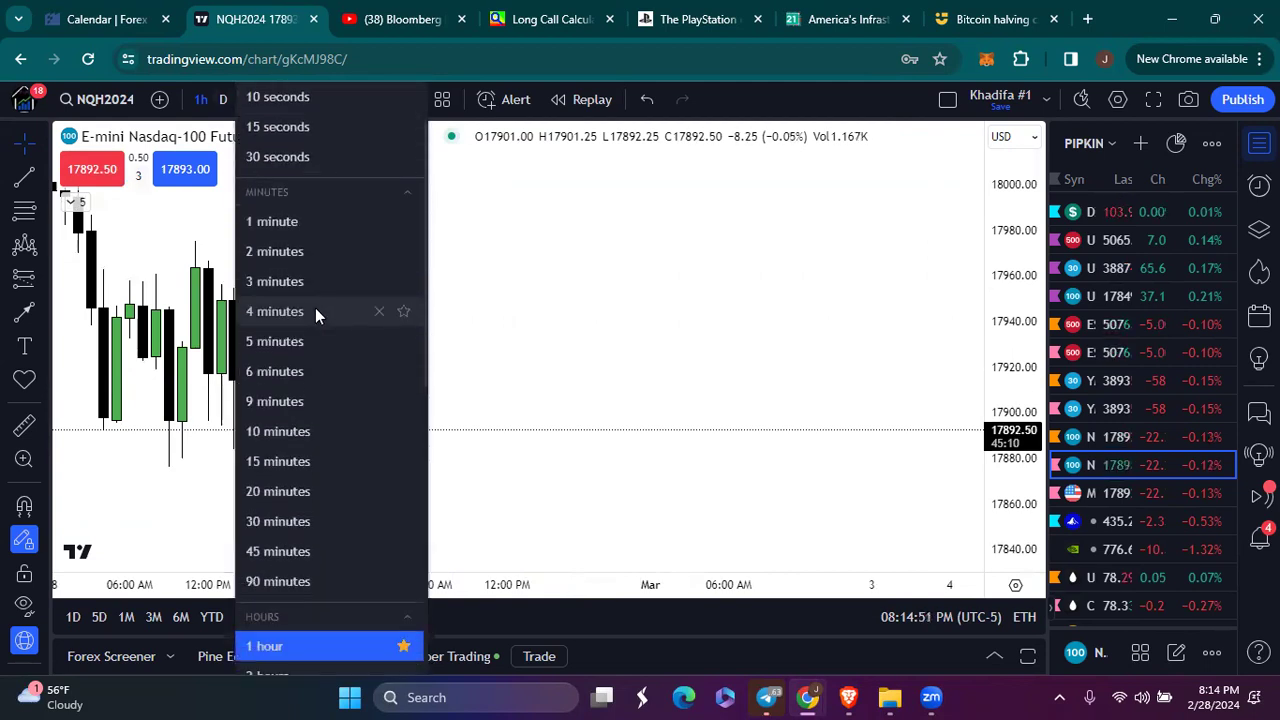
{"action": "left_click", "coordinate": [312, 458]}
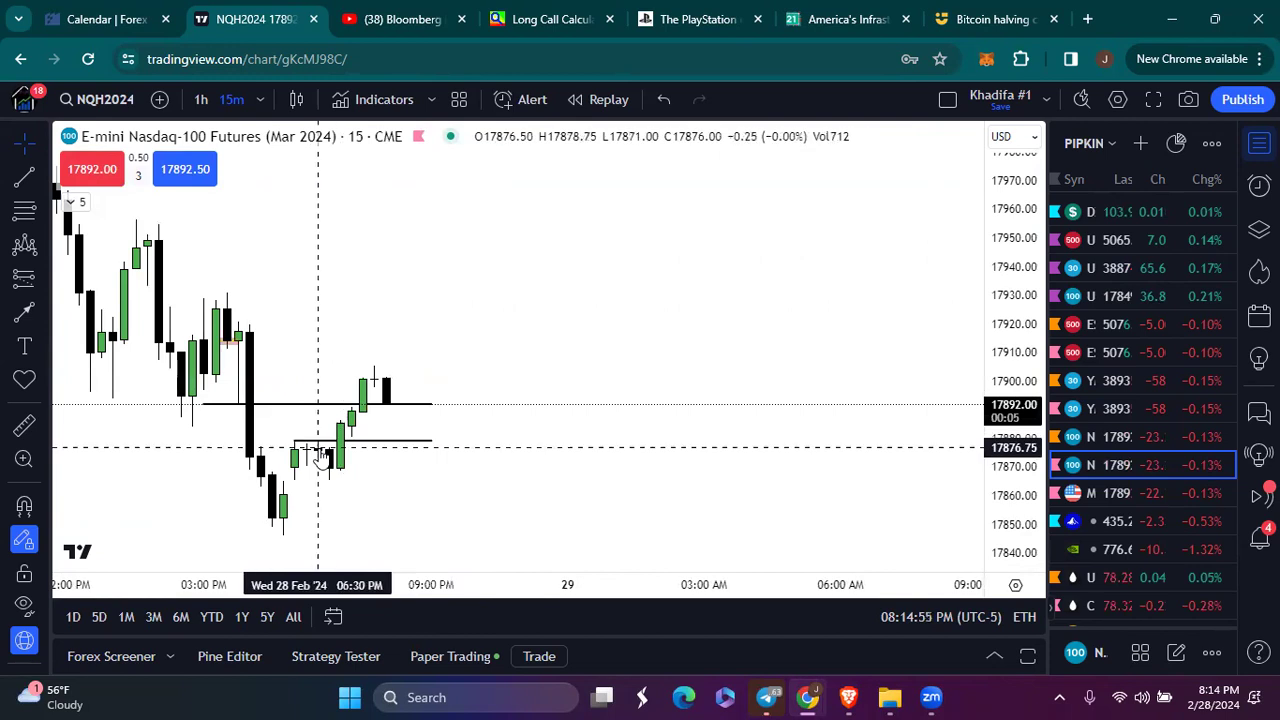
{"action": "scroll", "coordinate": [340, 440], "scroll_direction": "down", "scroll_amount": 1}
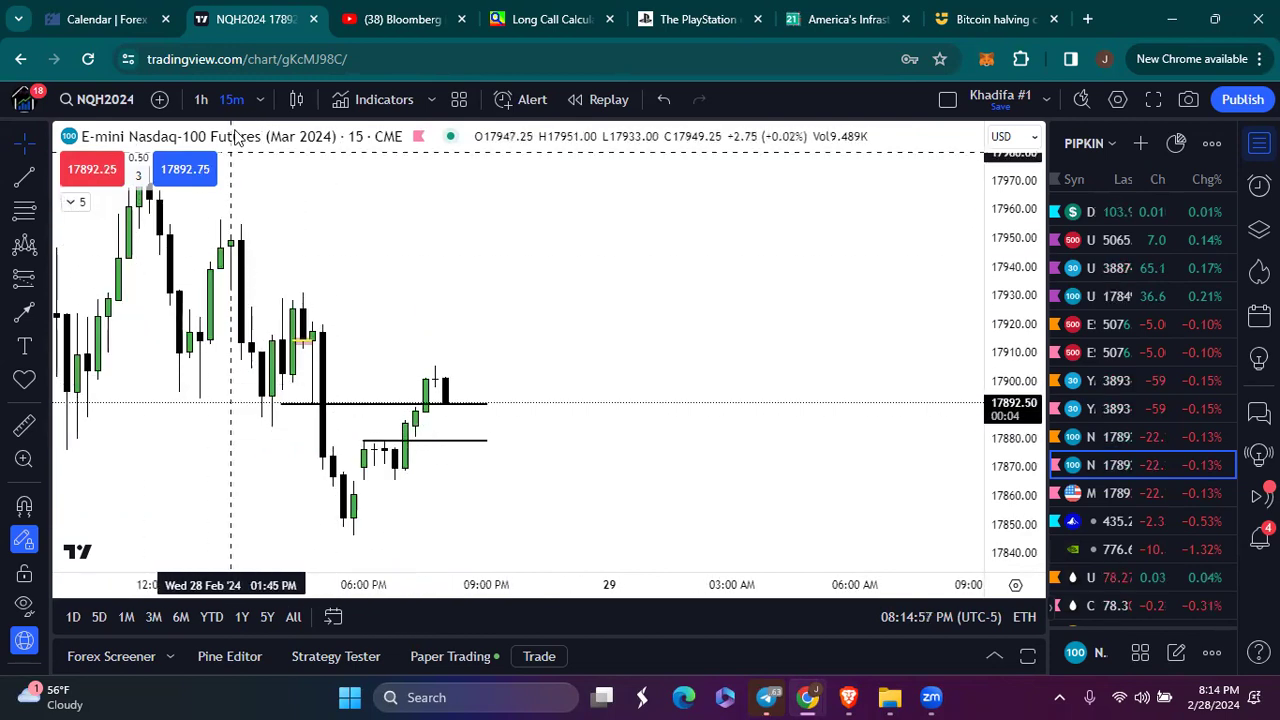
{"action": "left_click", "coordinate": [261, 100]}
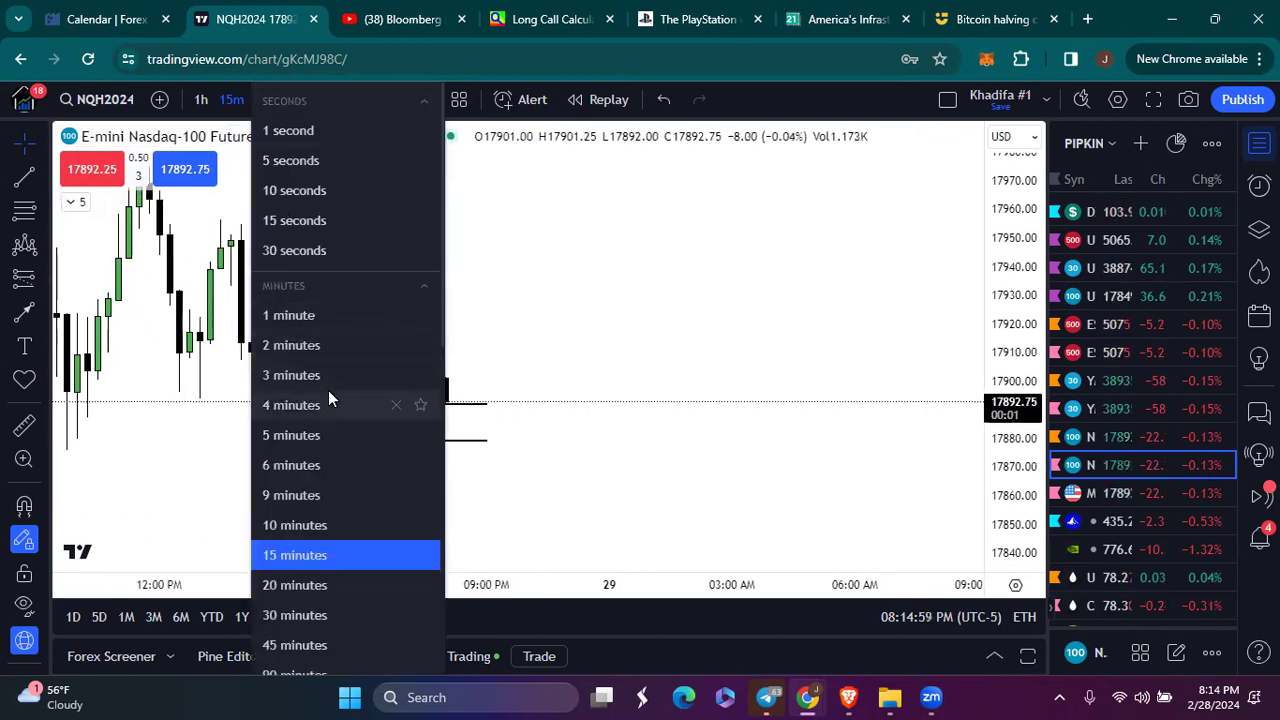
{"action": "left_click", "coordinate": [324, 430]}
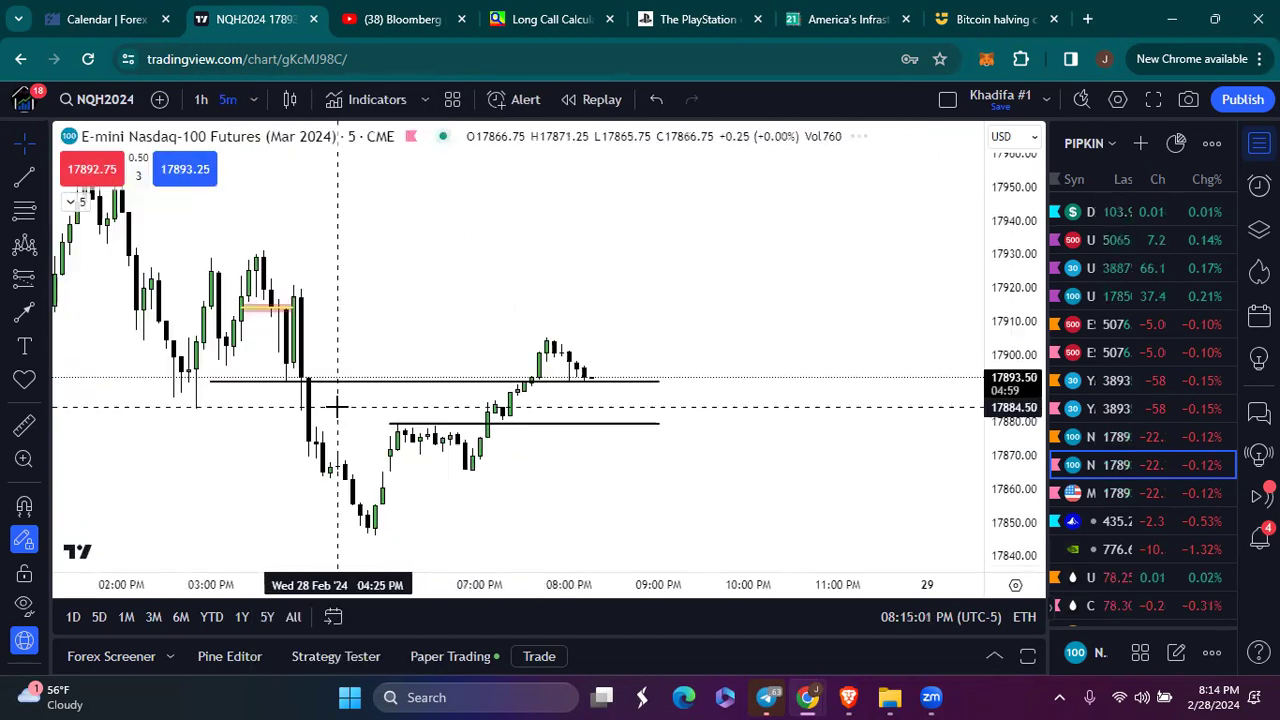
{"action": "scroll", "coordinate": [337, 404], "scroll_direction": "down", "scroll_amount": 2}
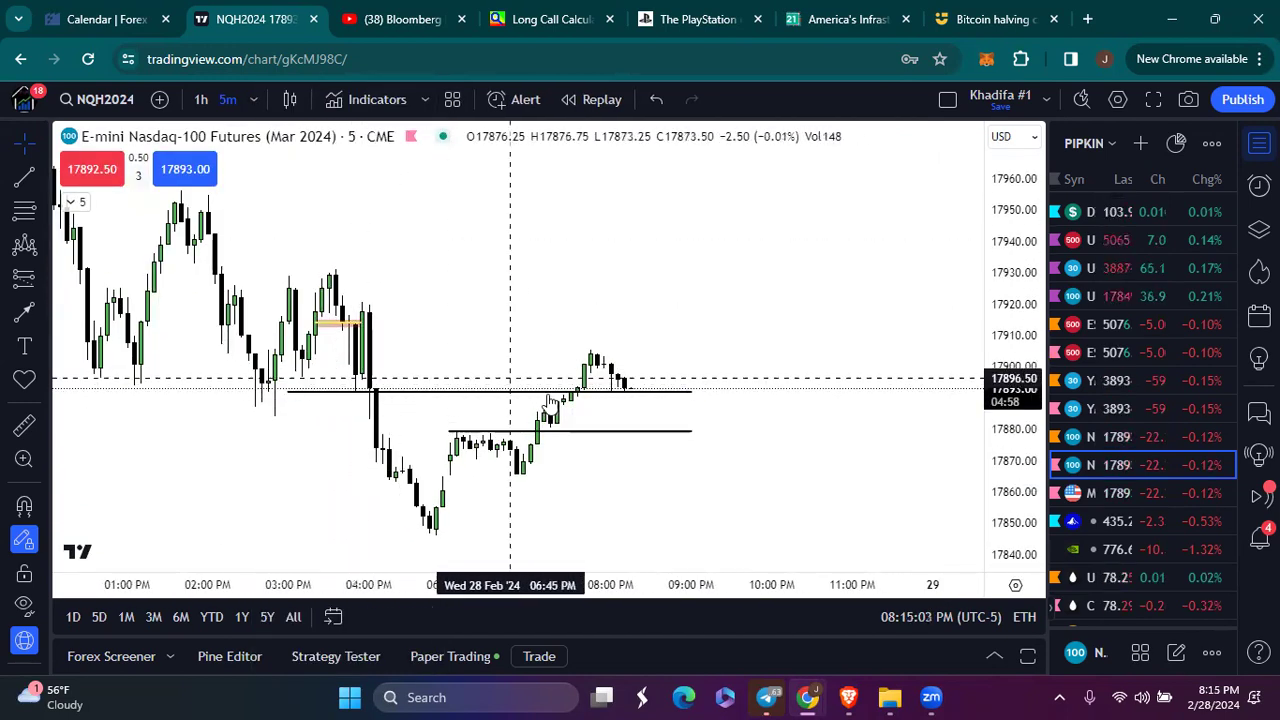
{"action": "scroll", "coordinate": [580, 395], "scroll_direction": "down", "scroll_amount": 2}
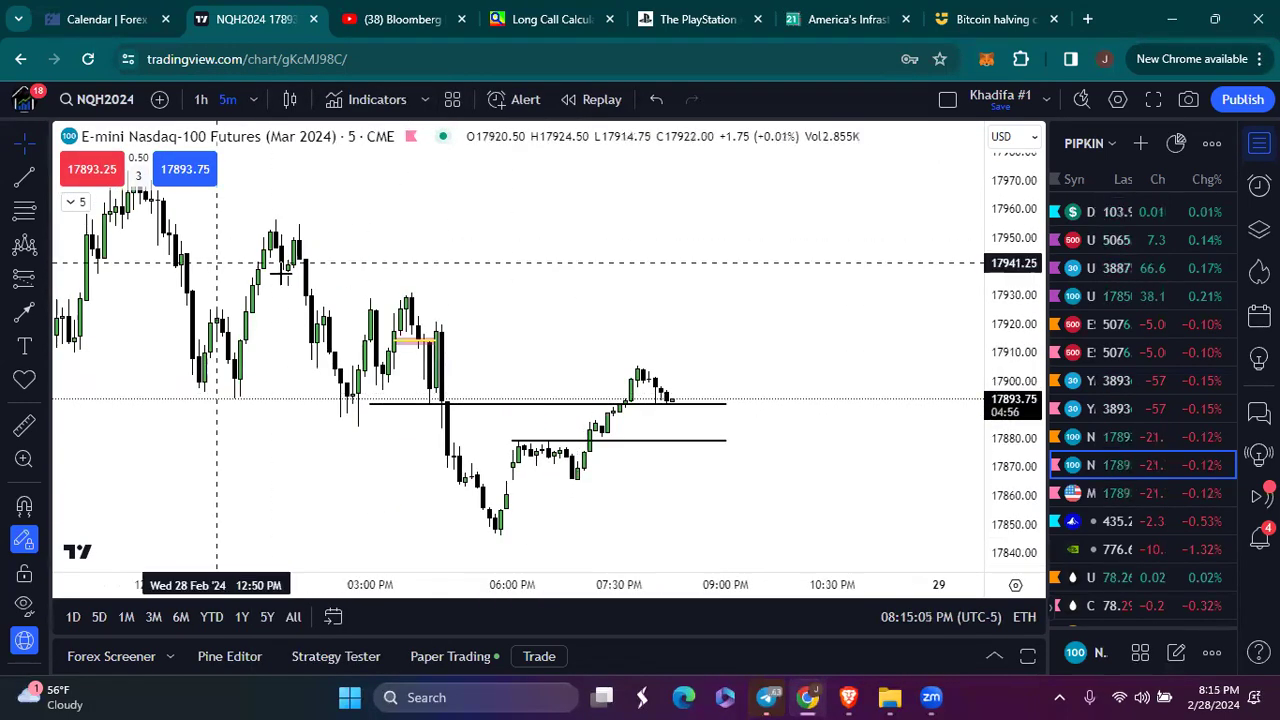
{"action": "scroll", "coordinate": [375, 350], "scroll_direction": "down", "scroll_amount": 1}
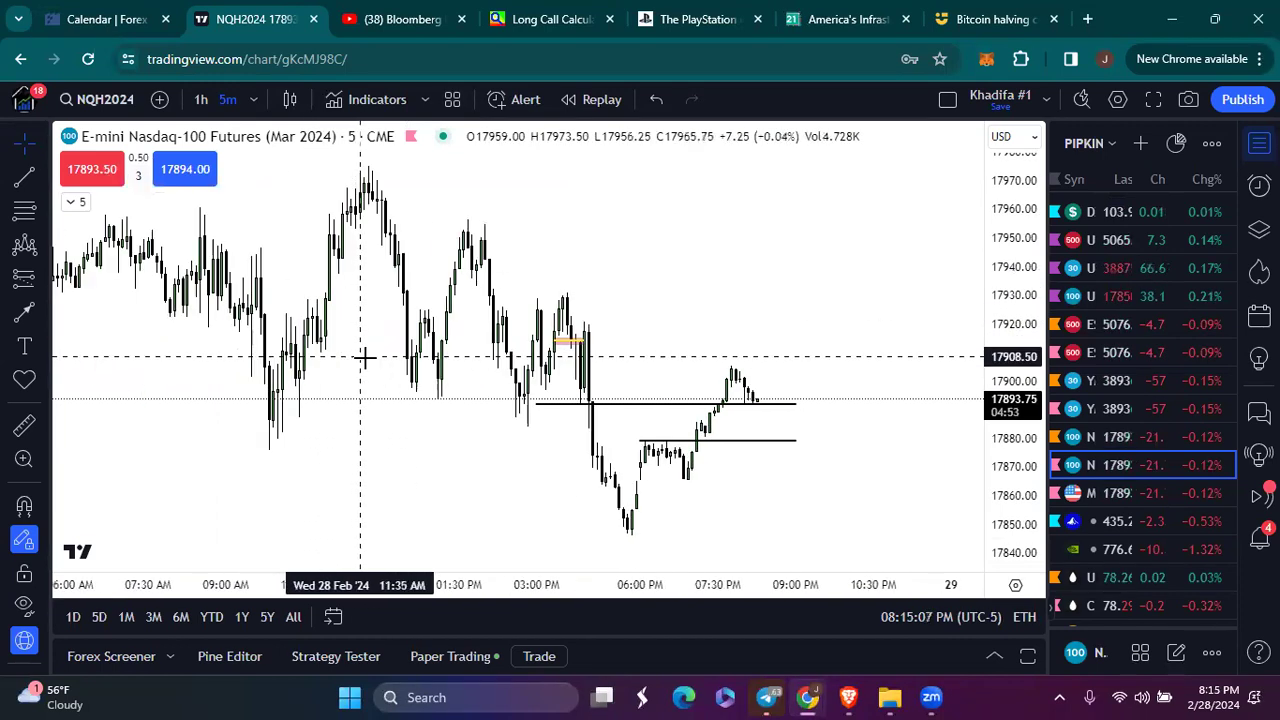
{"action": "scroll", "coordinate": [480, 400], "scroll_direction": "up", "scroll_amount": 2}
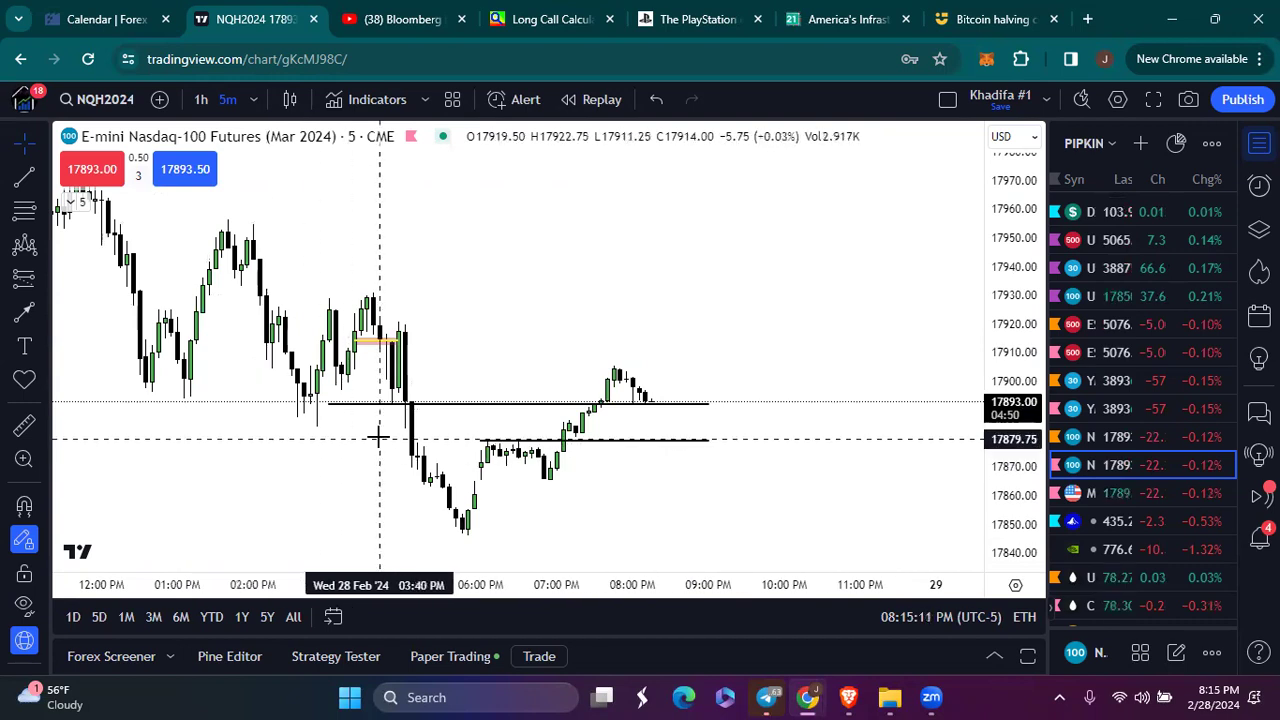
{"action": "scroll", "coordinate": [378, 440], "scroll_direction": "down", "scroll_amount": 1}
{"action": "scroll", "coordinate": [390, 425], "scroll_direction": "up", "scroll_amount": 1}
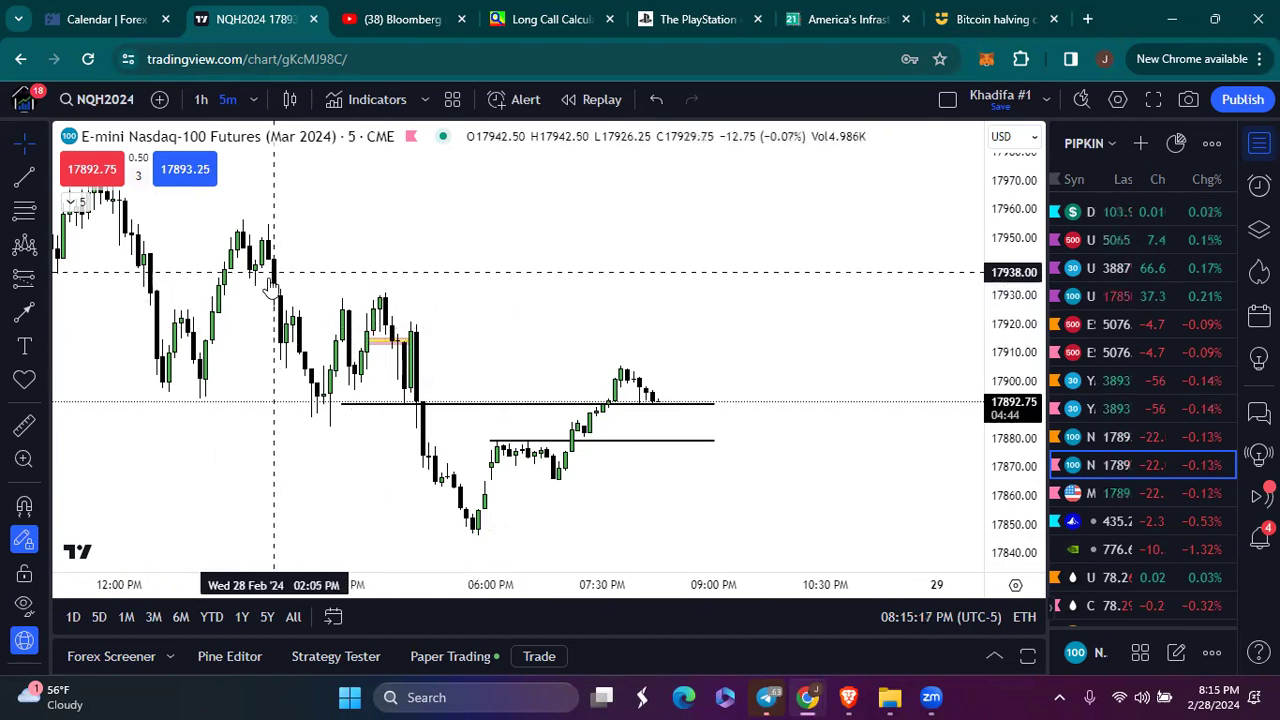
{"action": "scroll", "coordinate": [350, 285], "scroll_direction": "down", "scroll_amount": 1}
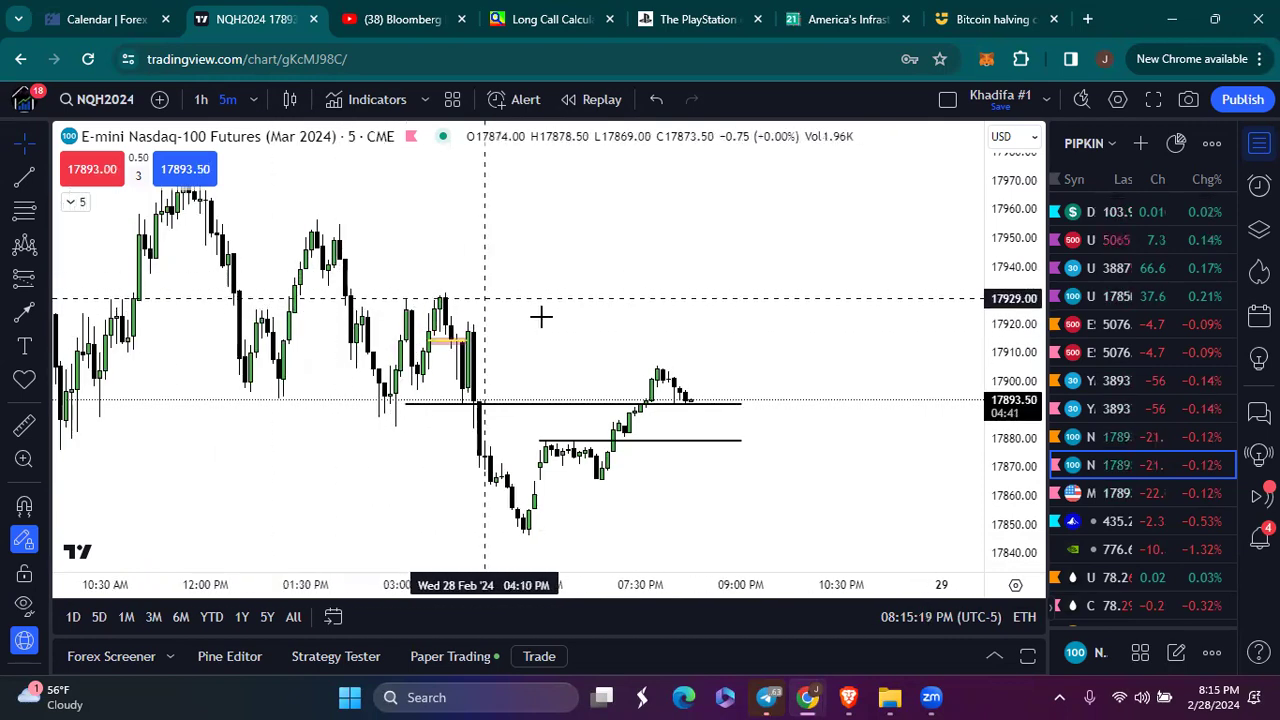
{"action": "scroll", "coordinate": [392, 329], "scroll_direction": "up", "scroll_amount": 1}
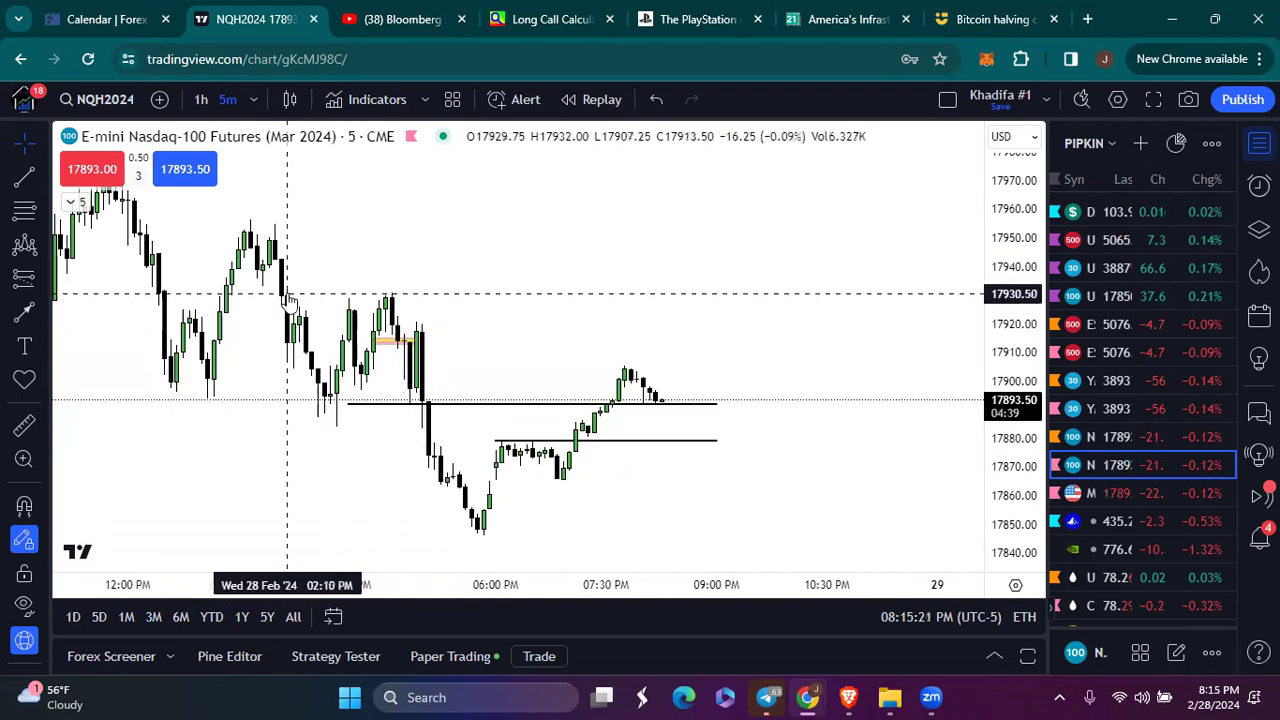
{"action": "scroll", "coordinate": [660, 470], "scroll_direction": "down", "scroll_amount": 2}
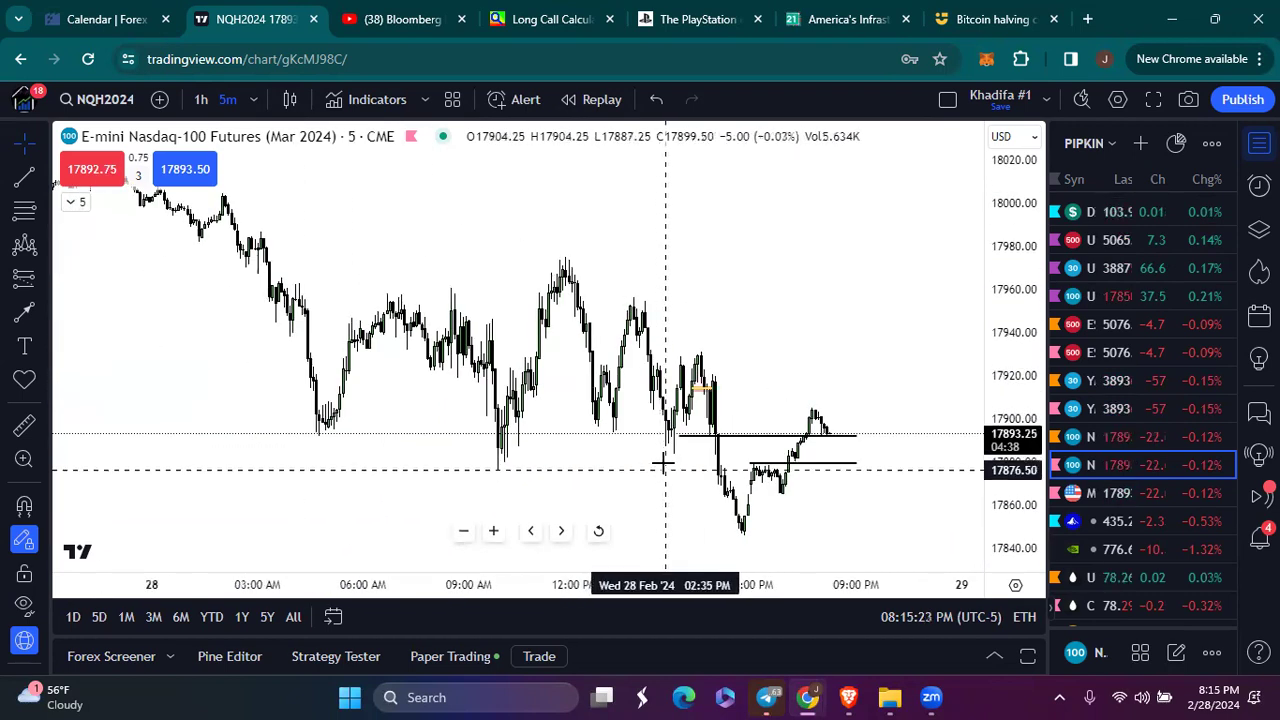
{"action": "scroll", "coordinate": [650, 485], "scroll_direction": "up", "scroll_amount": 2}
{"action": "scroll", "coordinate": [694, 320], "scroll_direction": "down", "scroll_amount": 3}
{"action": "scroll", "coordinate": [731, 325], "scroll_direction": "up", "scroll_amount": 2}
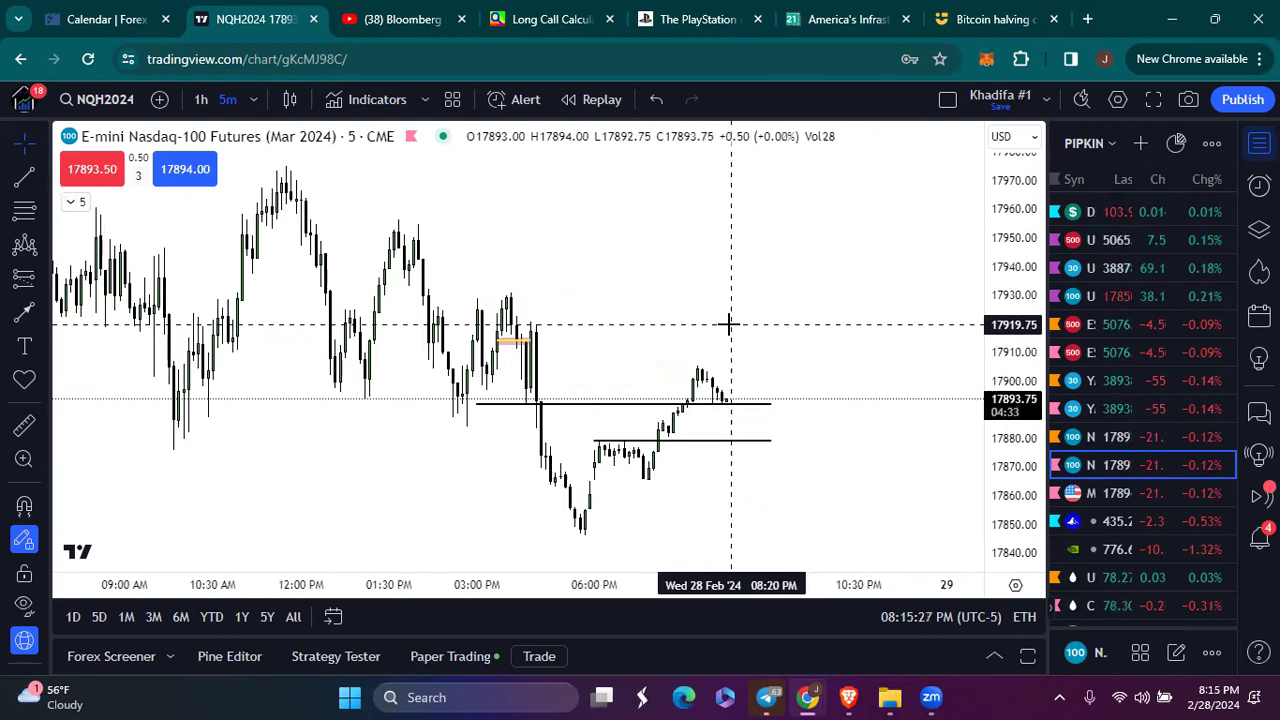
Switch NQH2024 to 1-day candles and zoom to show Weekly BSL 18144.75 through Weekly SSL 17372.75
{"action": "left_click", "coordinate": [256, 102]}
{"action": "scroll", "coordinate": [322, 292], "scroll_direction": "down", "scroll_amount": 5}
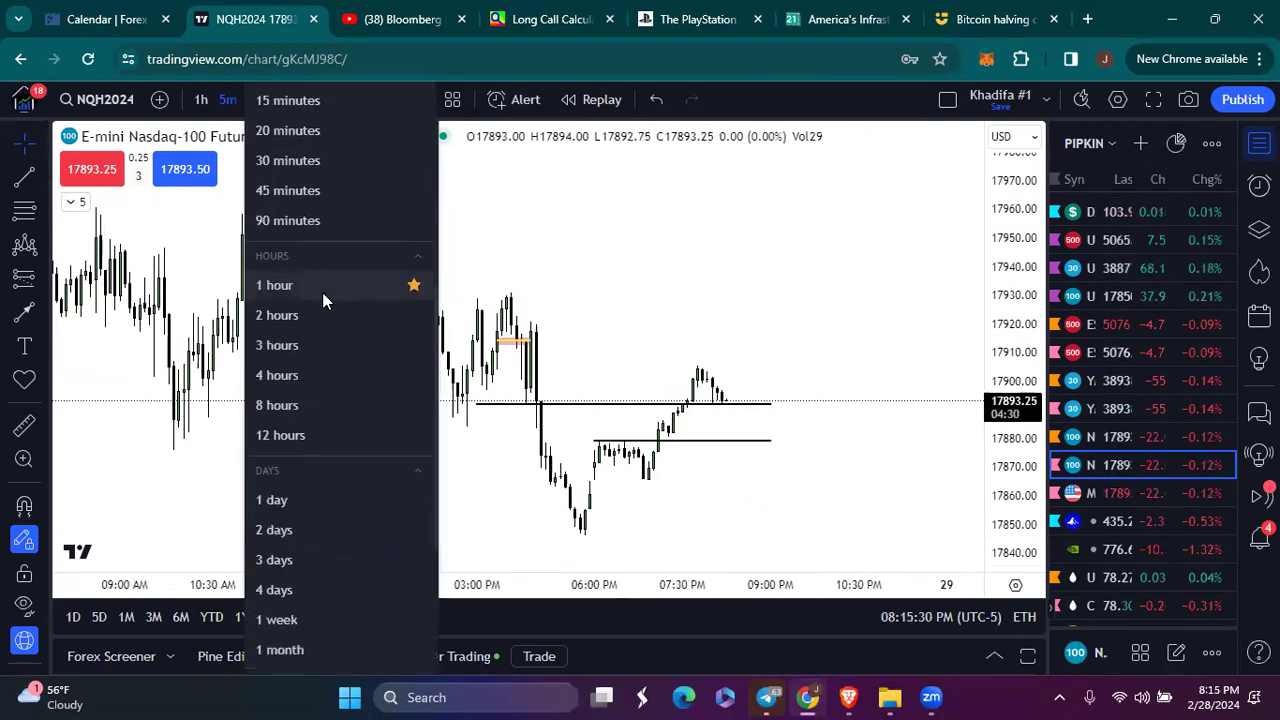
{"action": "left_click", "coordinate": [292, 485]}
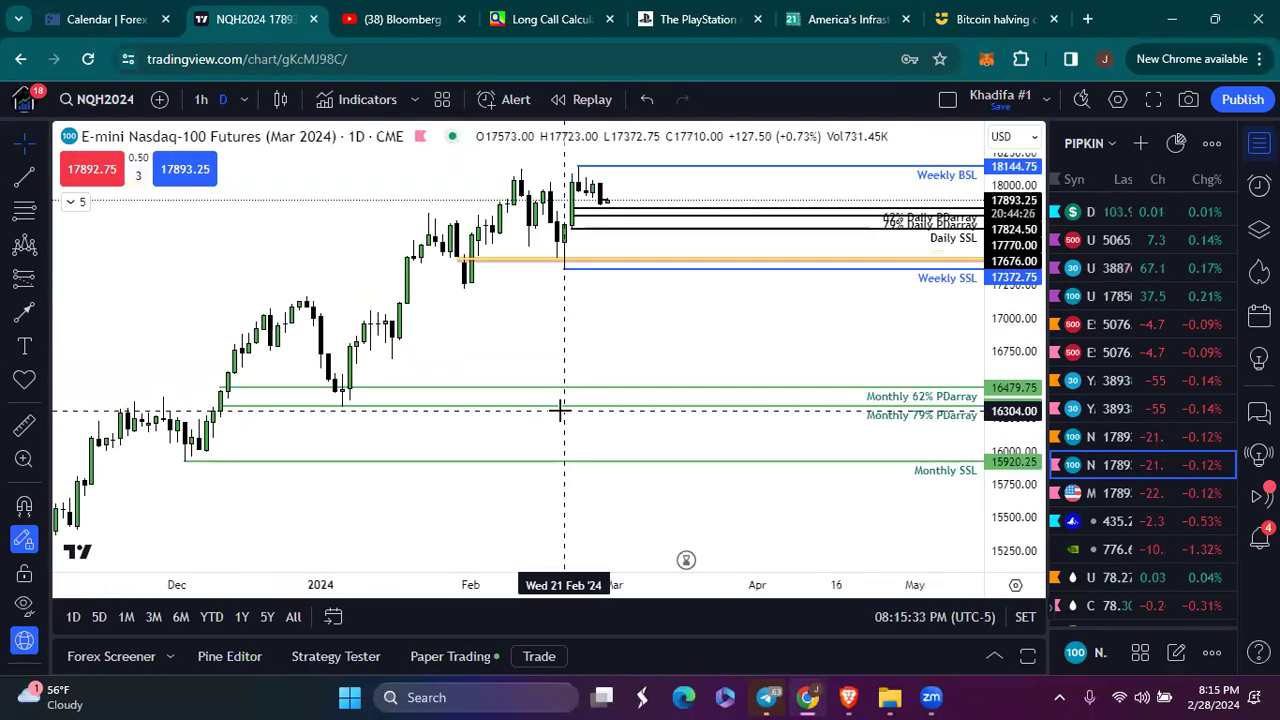
{"action": "scroll", "coordinate": [560, 410], "scroll_direction": "up", "scroll_amount": 5}
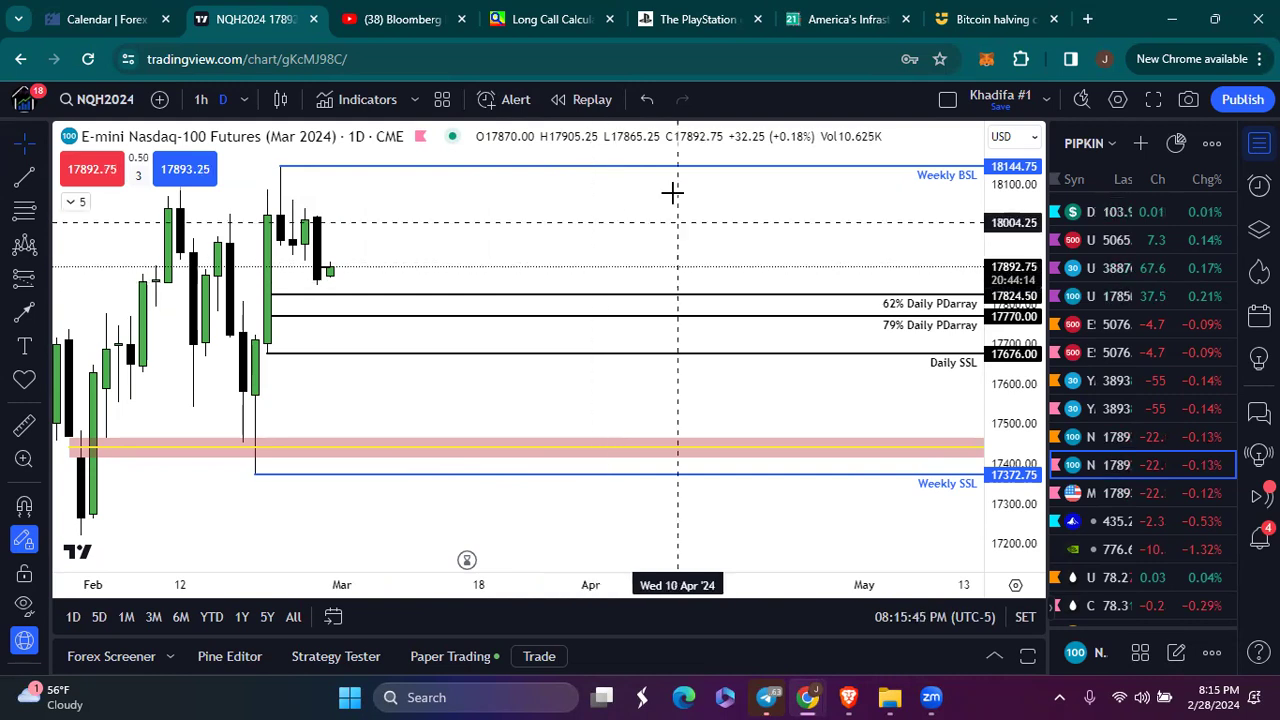
{"action": "scroll", "coordinate": [415, 268], "scroll_direction": "up", "scroll_amount": 1}
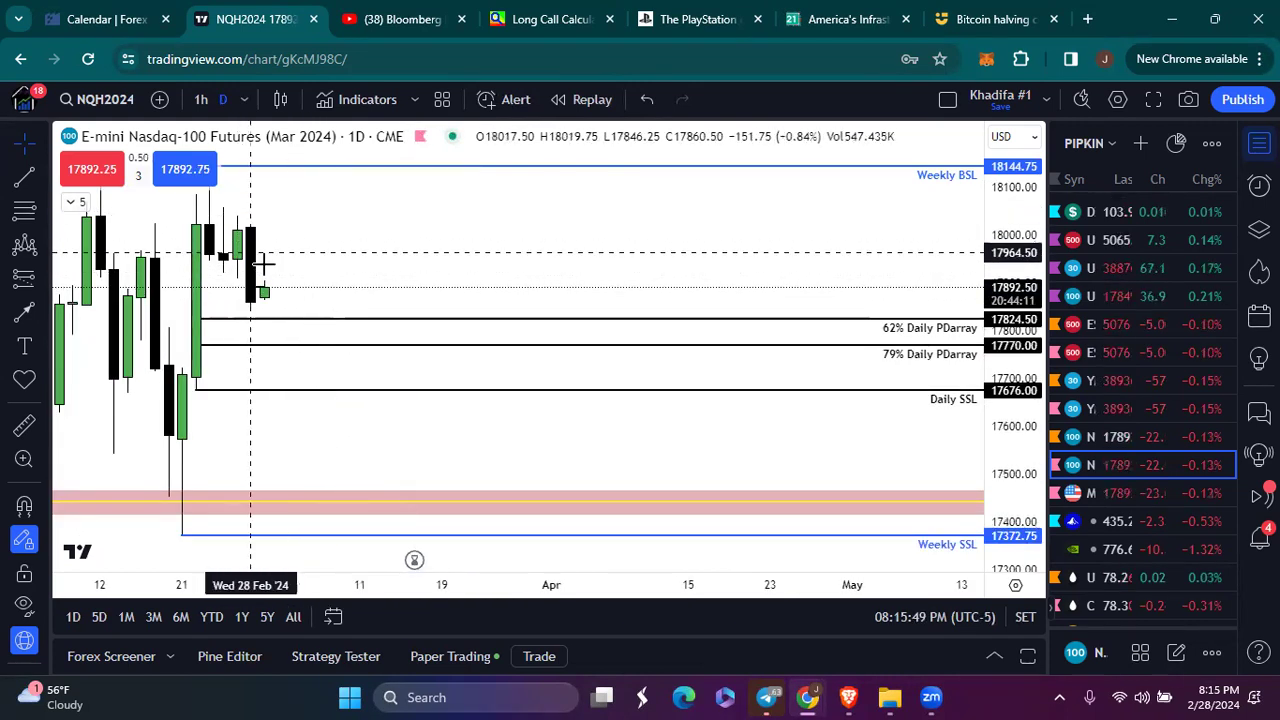
{"action": "scroll", "coordinate": [274, 260], "scroll_direction": "up", "scroll_amount": 1}
{"action": "scroll", "coordinate": [448, 323], "scroll_direction": "down", "scroll_amount": 3}
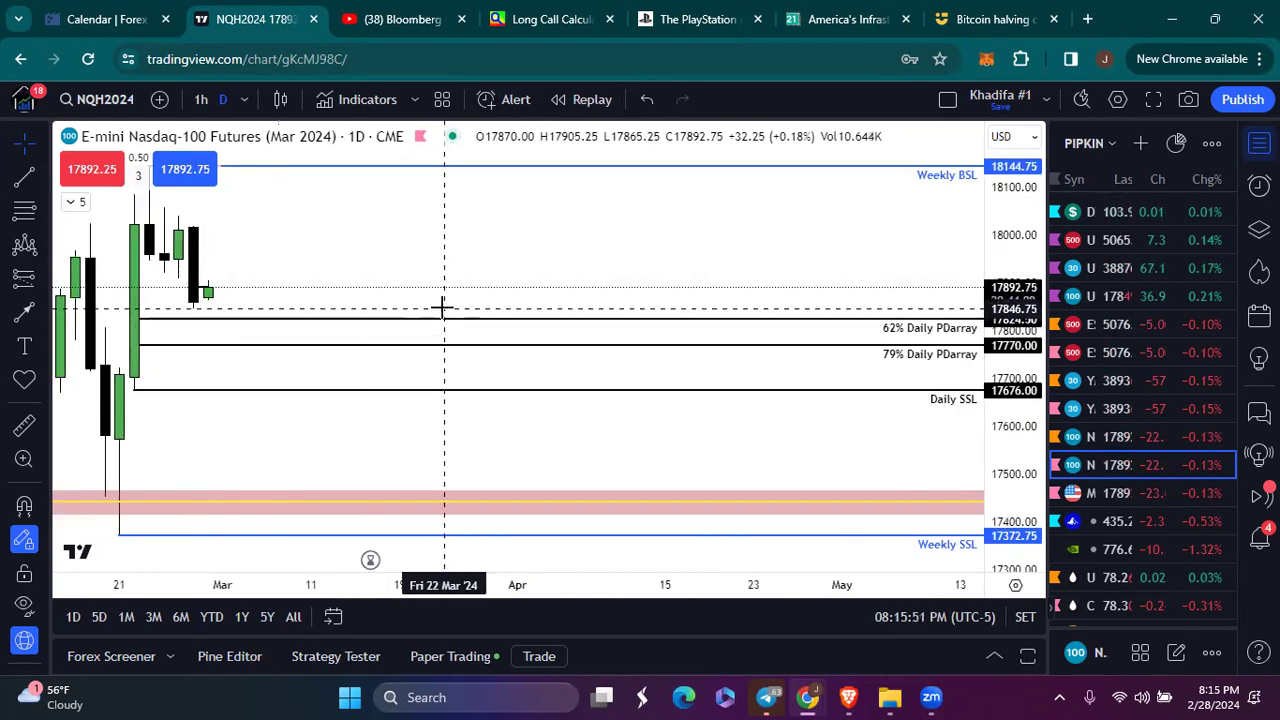
{"action": "scroll", "coordinate": [545, 320], "scroll_direction": "down", "scroll_amount": 1}
{"action": "scroll", "coordinate": [546, 331], "scroll_direction": "up", "scroll_amount": 3}
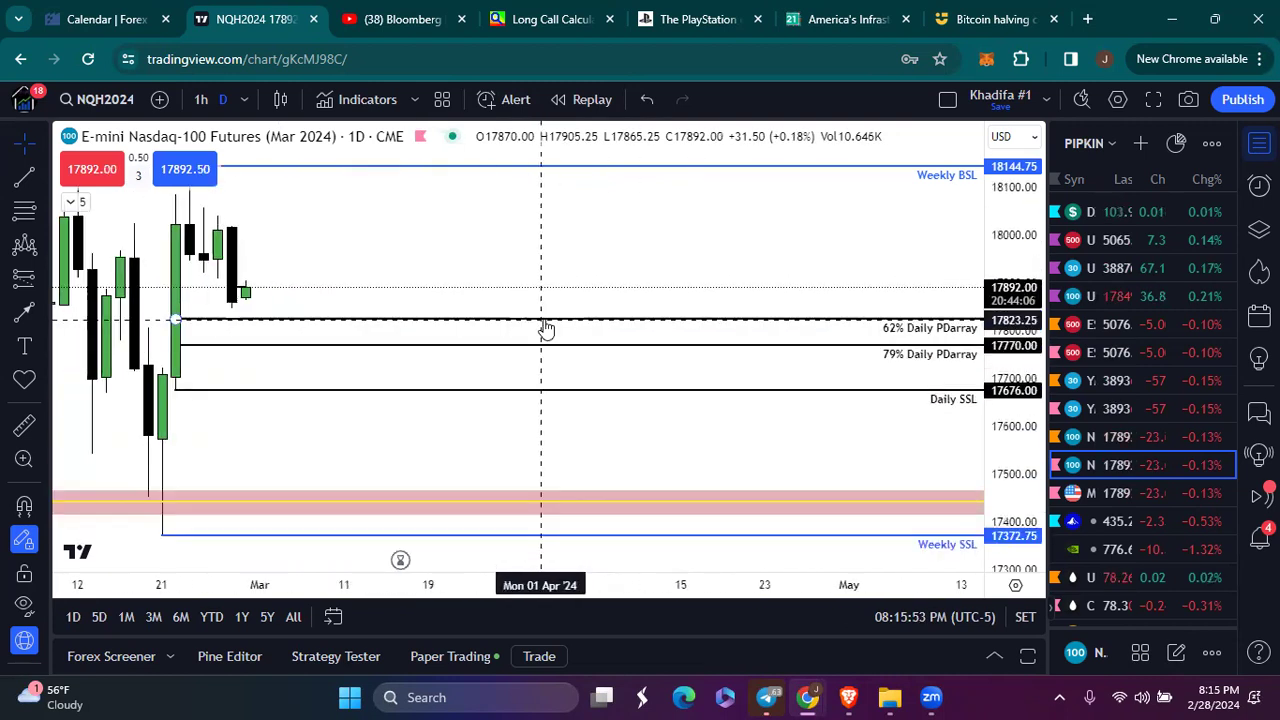
{"action": "scroll", "coordinate": [594, 334], "scroll_direction": "down", "scroll_amount": 1}
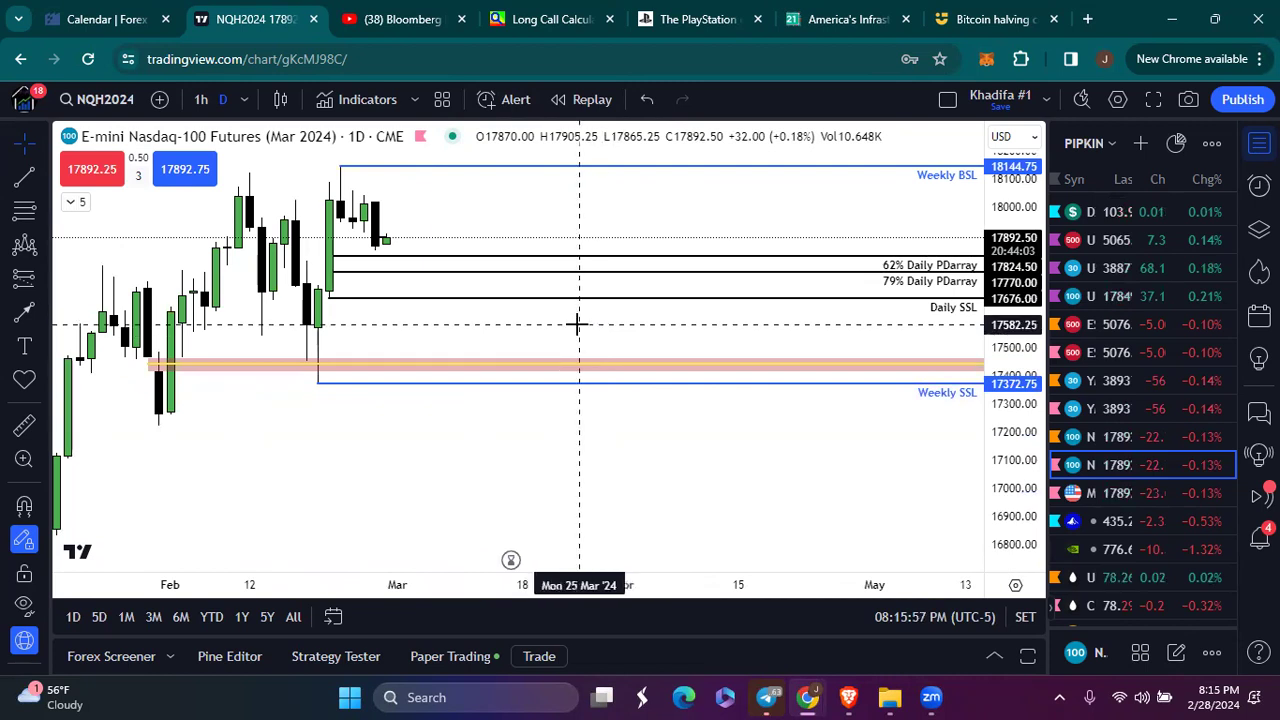
{"action": "scroll", "coordinate": [597, 360], "scroll_direction": "up", "scroll_amount": 2}
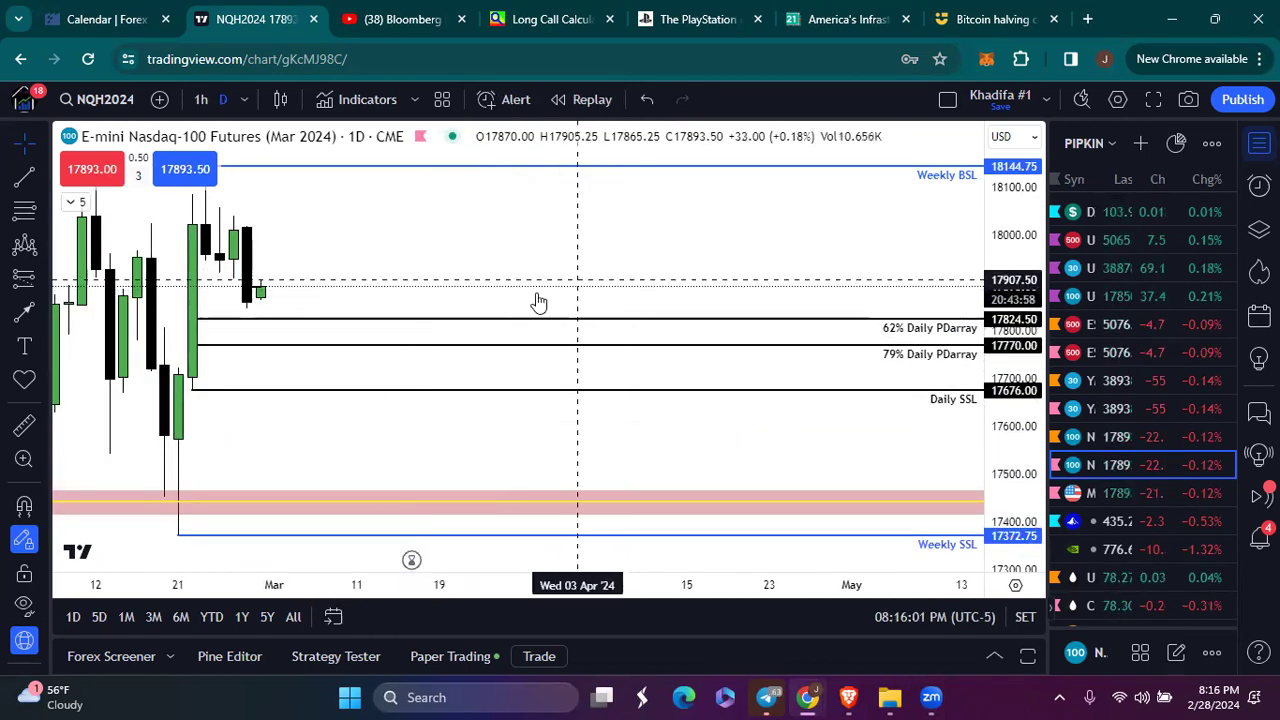
{"action": "scroll", "coordinate": [540, 290], "scroll_direction": "right", "scroll_amount": 2}
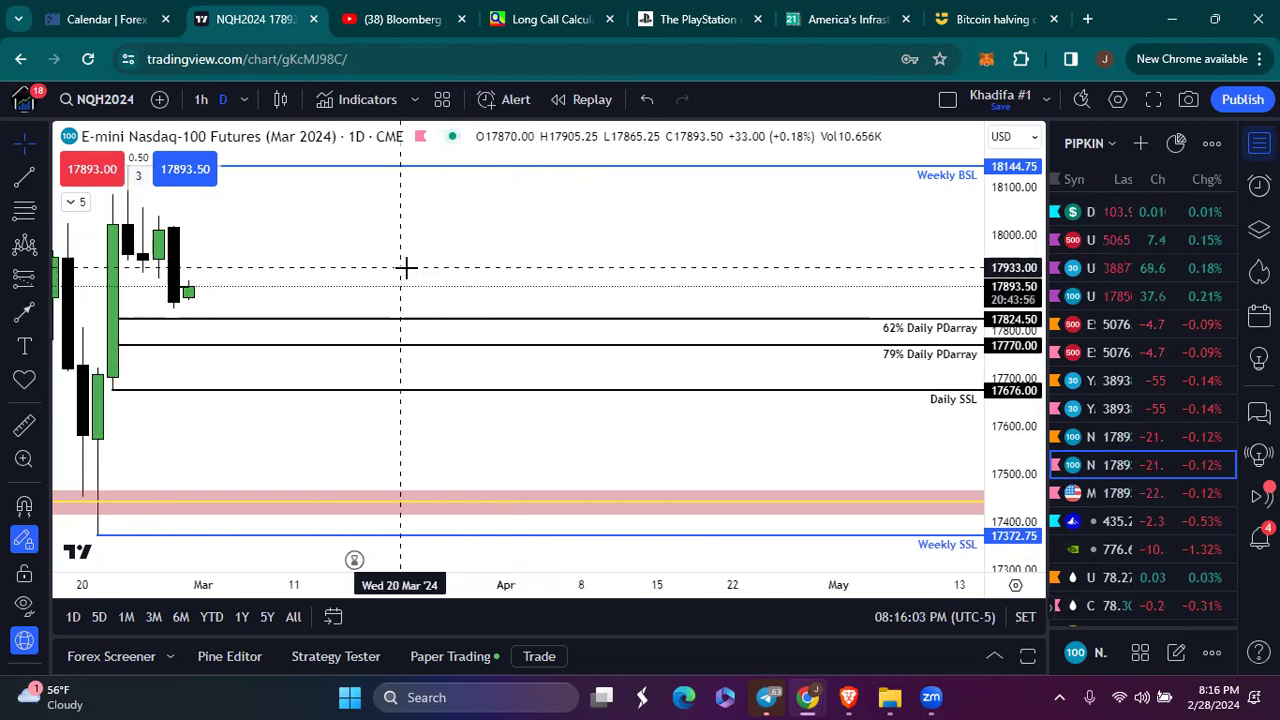
{"action": "scroll", "coordinate": [520, 270], "scroll_direction": "left", "scroll_amount": 4}
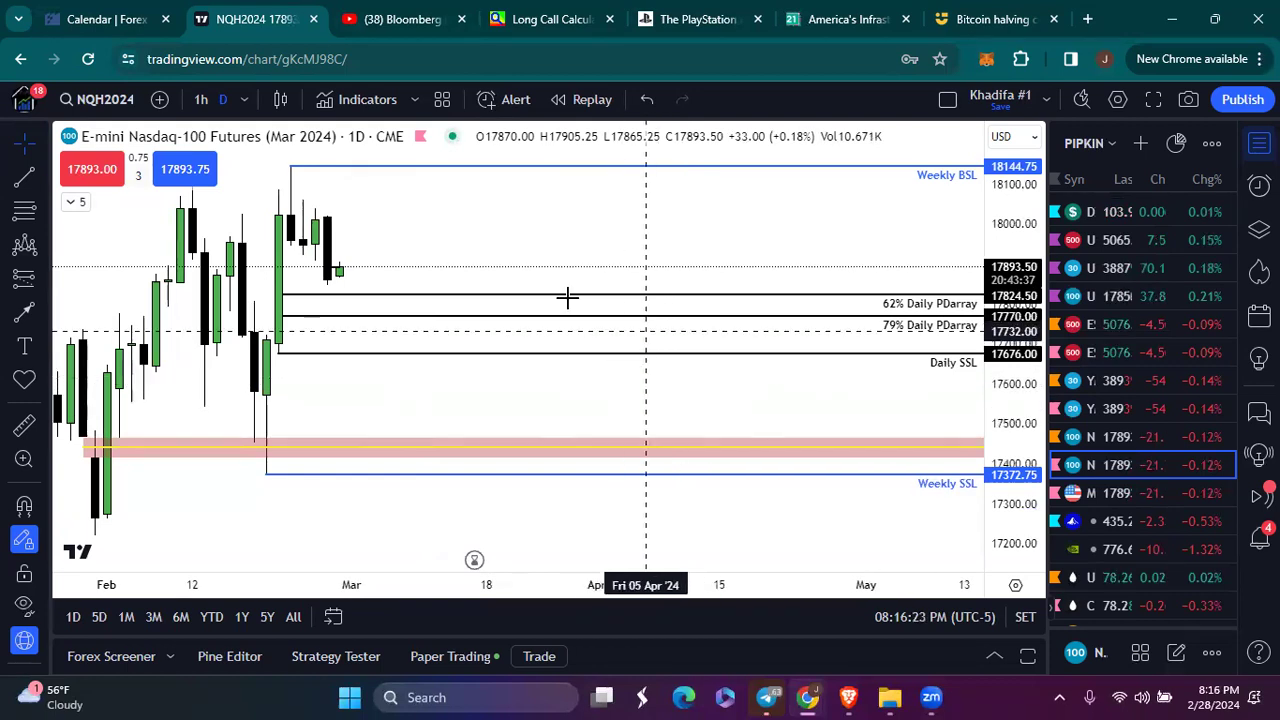
{"action": "scroll", "coordinate": [588, 279], "scroll_direction": "up", "scroll_amount": 5}
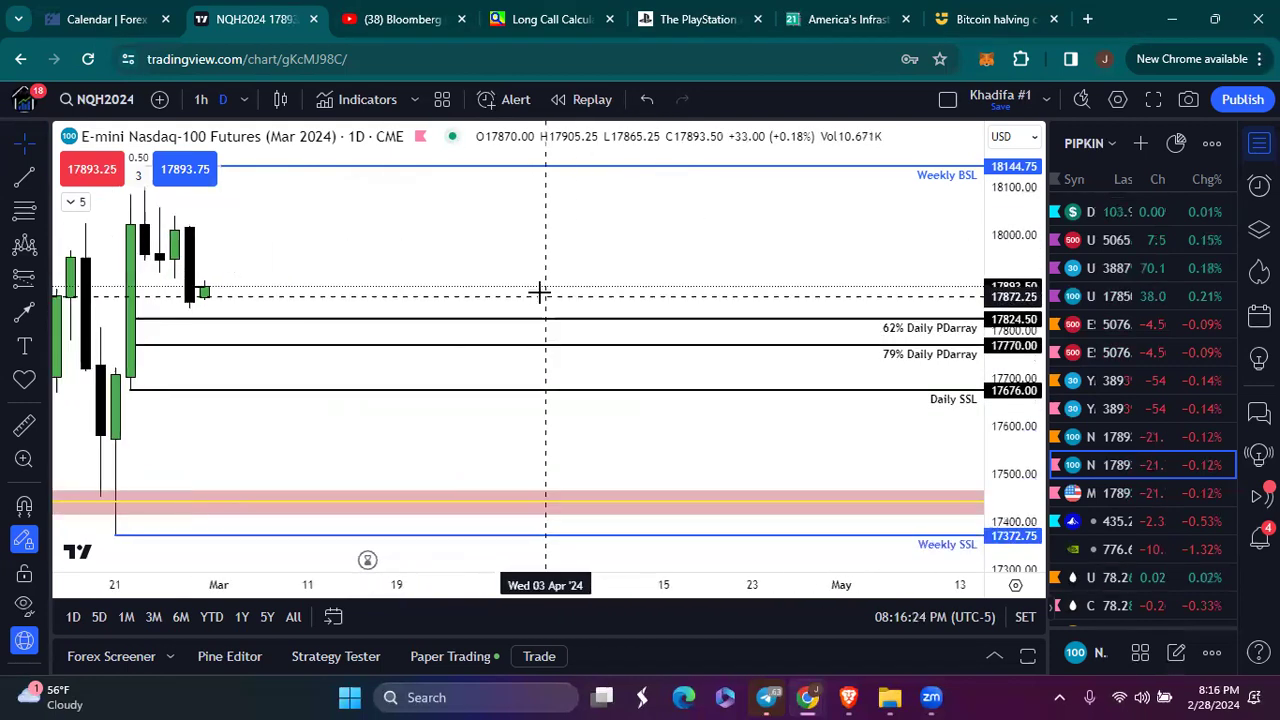
{"action": "scroll", "coordinate": [293, 309], "scroll_direction": "down", "scroll_amount": 1}
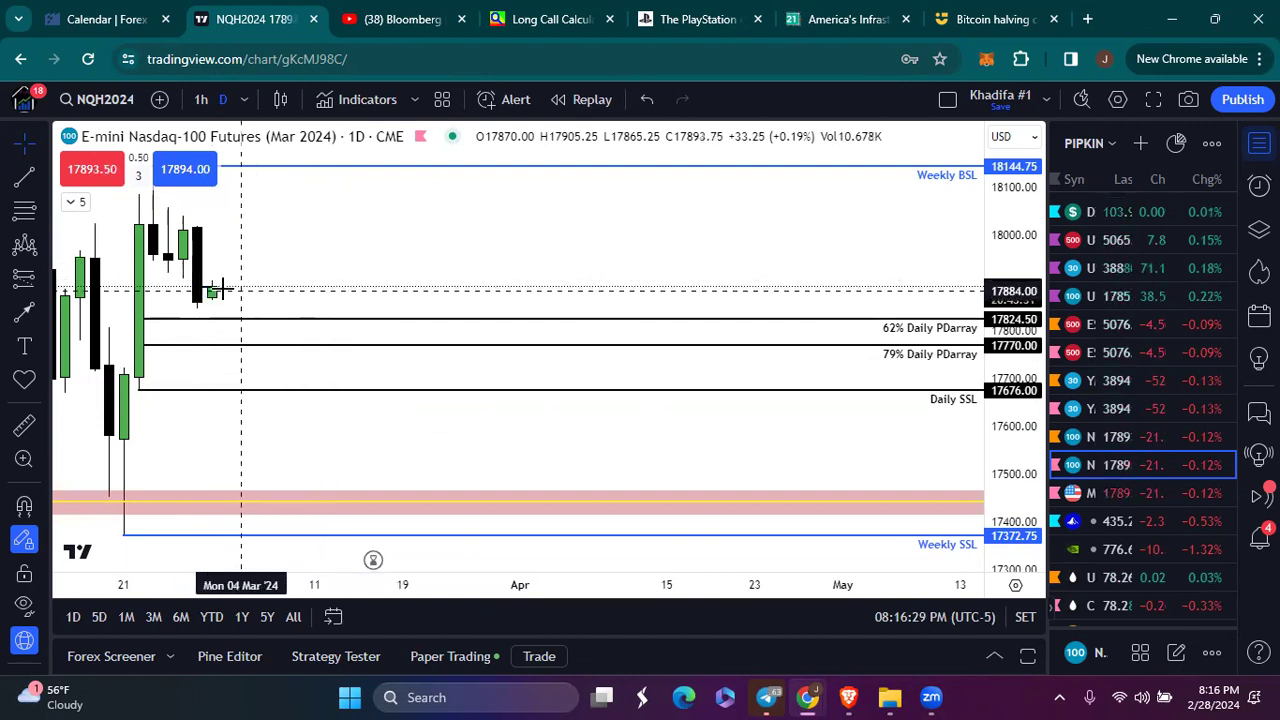
{"action": "scroll", "coordinate": [229, 309], "scroll_direction": "up", "scroll_amount": 1}
{"action": "scroll", "coordinate": [180, 357], "scroll_direction": "down", "scroll_amount": 1}
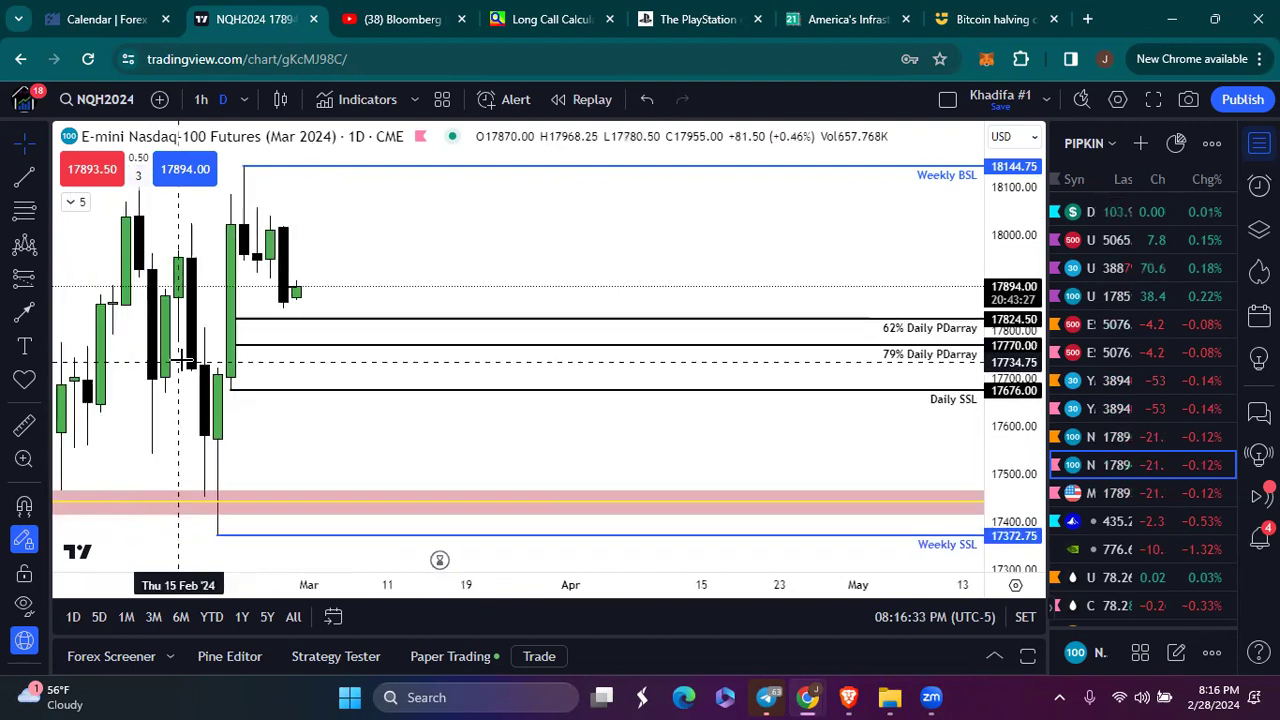
{"action": "scroll", "coordinate": [484, 295], "scroll_direction": "up", "scroll_amount": 1}
{"action": "scroll", "coordinate": [489, 287], "scroll_direction": "down", "scroll_amount": 1}
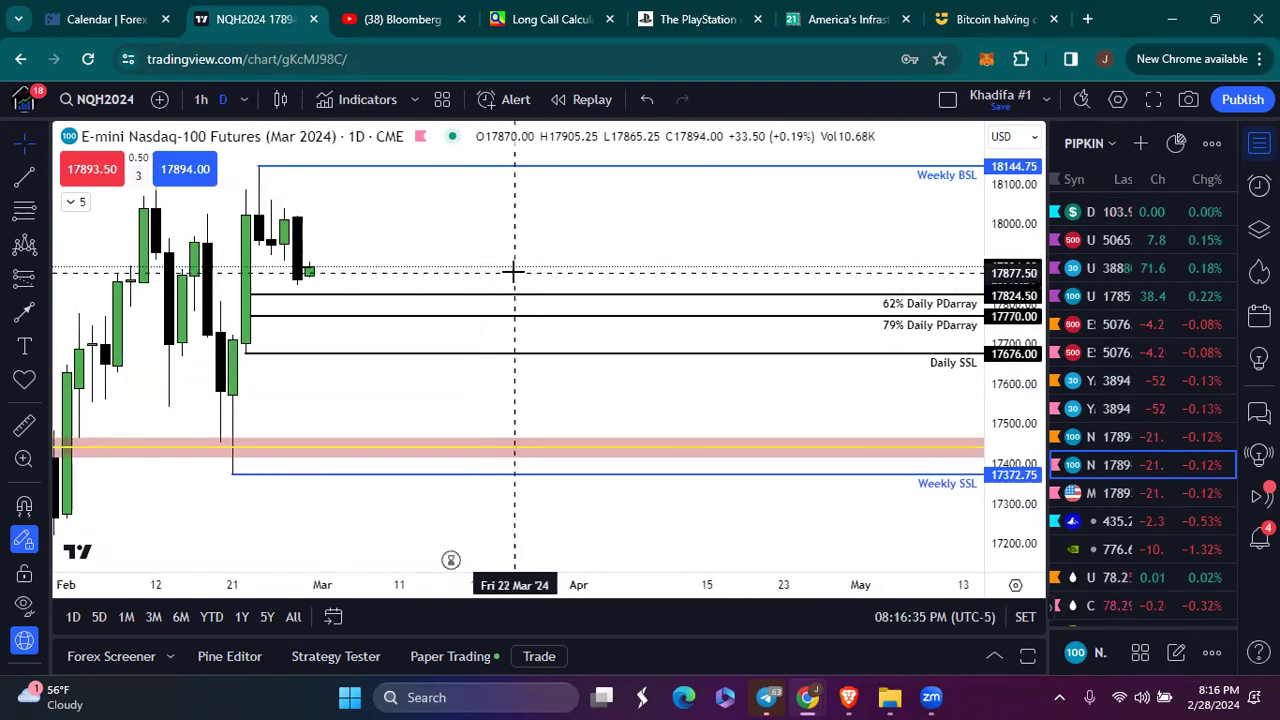
{"action": "scroll", "coordinate": [512, 271], "scroll_direction": "up", "scroll_amount": 1}
{"action": "scroll", "coordinate": [588, 302], "scroll_direction": "down", "scroll_amount": 1}
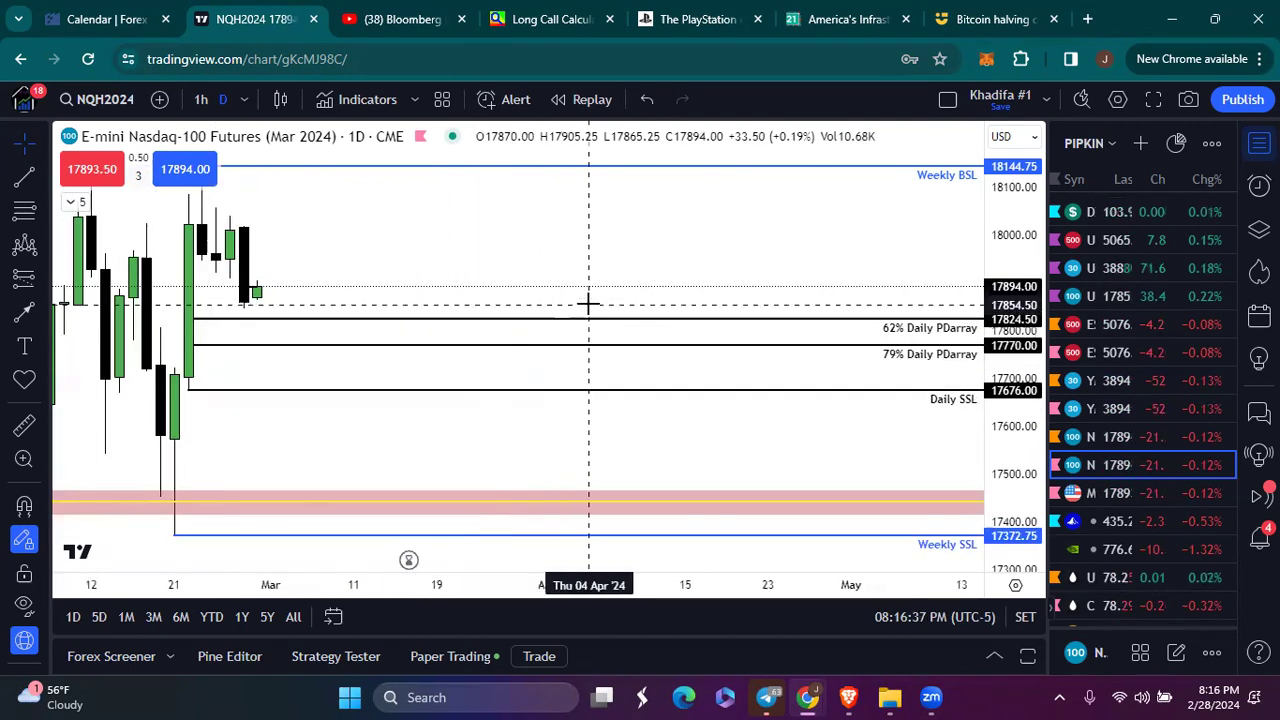